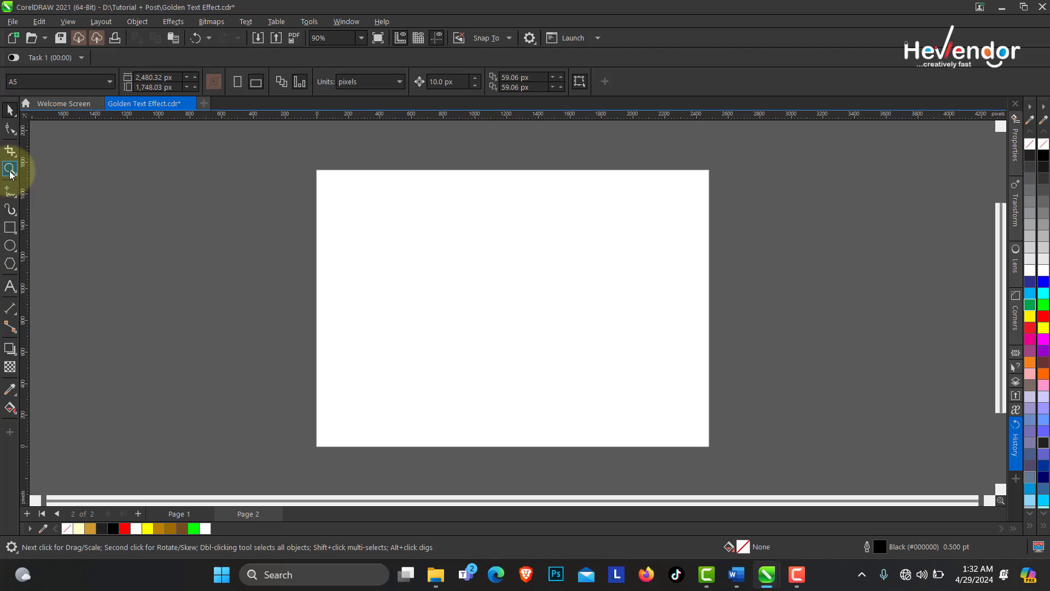
Step: Zoom in and type GOLDEN in capital letters on the page
drag(327, 179, 708, 430)
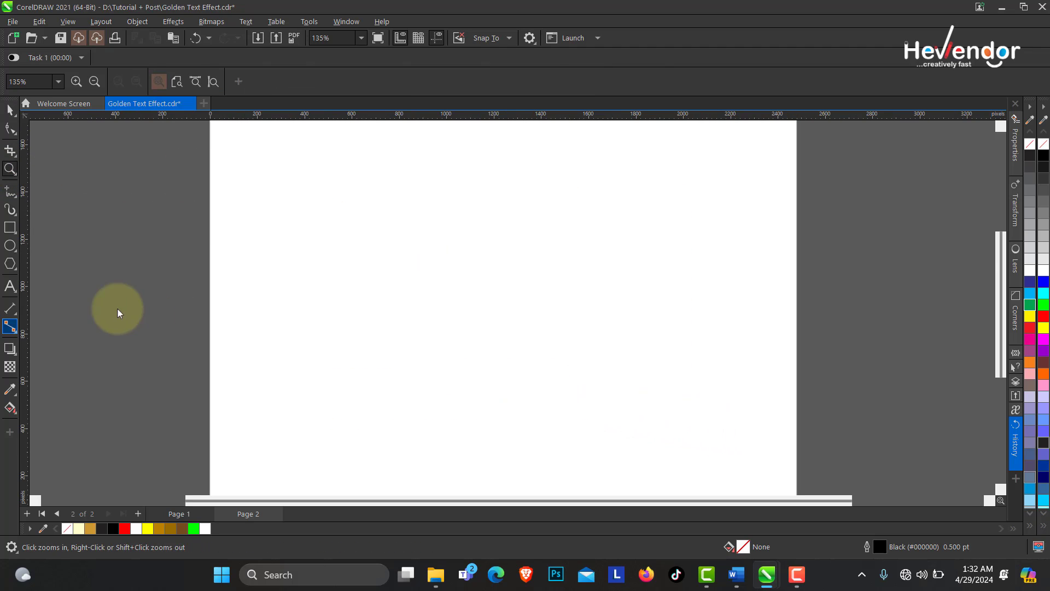
click(10, 286)
click(437, 354)
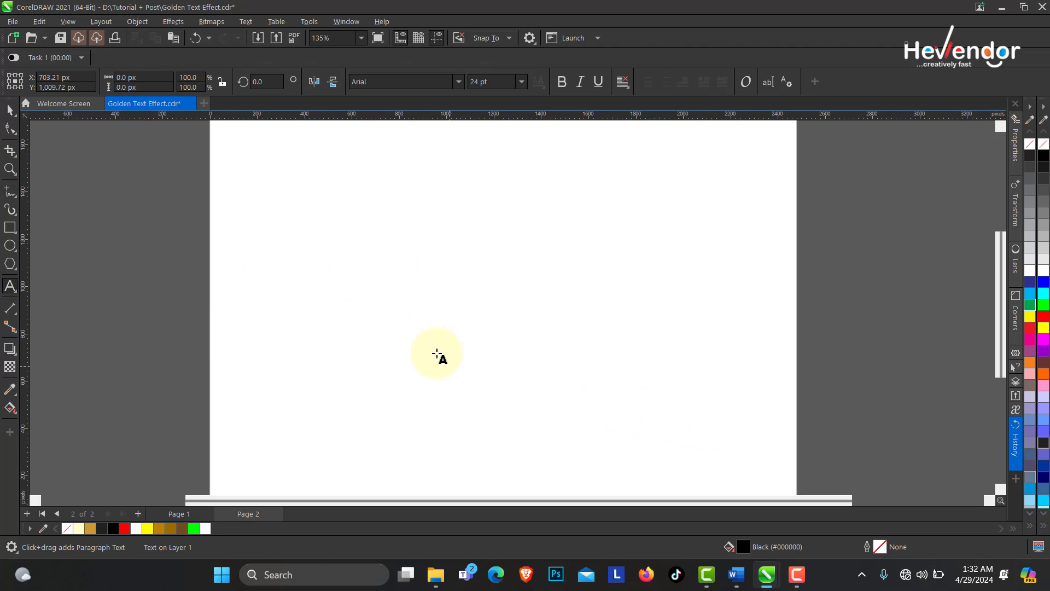
key(Caps_Lock)
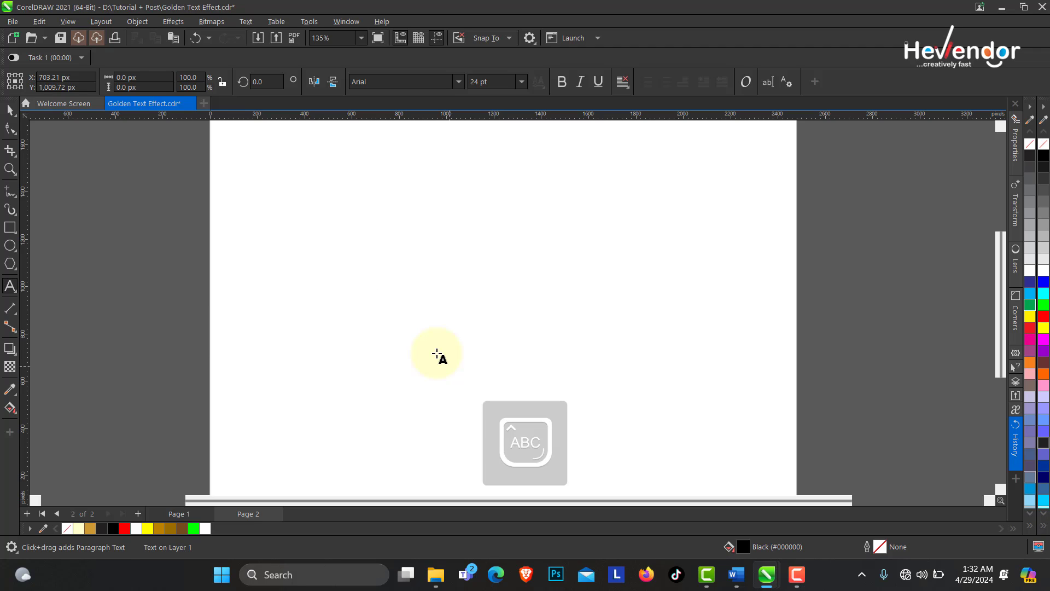
text(G)
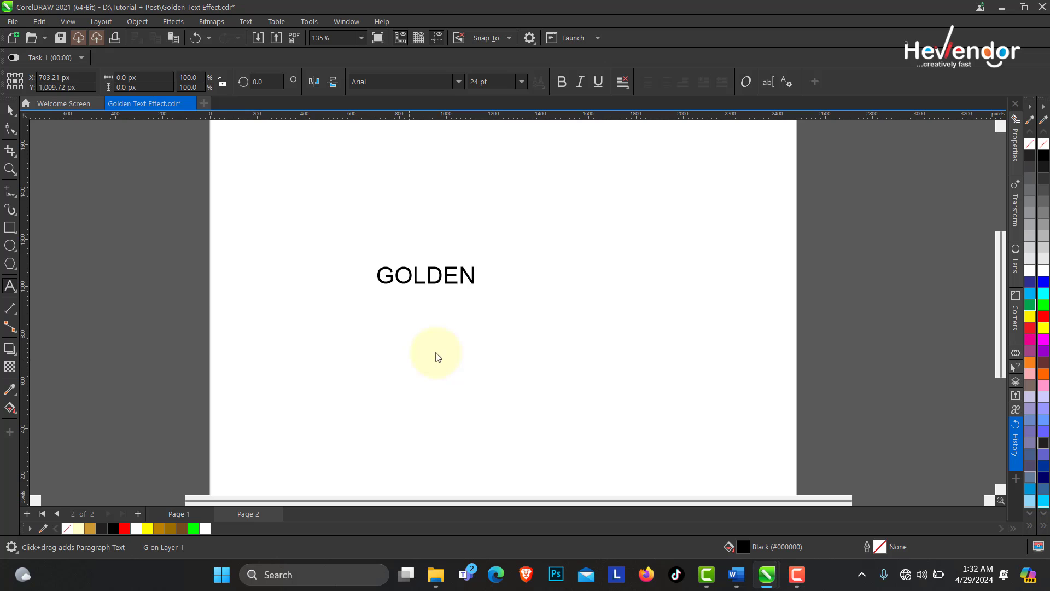
text(OLDEN)
Step: Enlarge GOLDEN about threefold, to roughly 78.8 pt, and move it toward the page centre
click(10, 109)
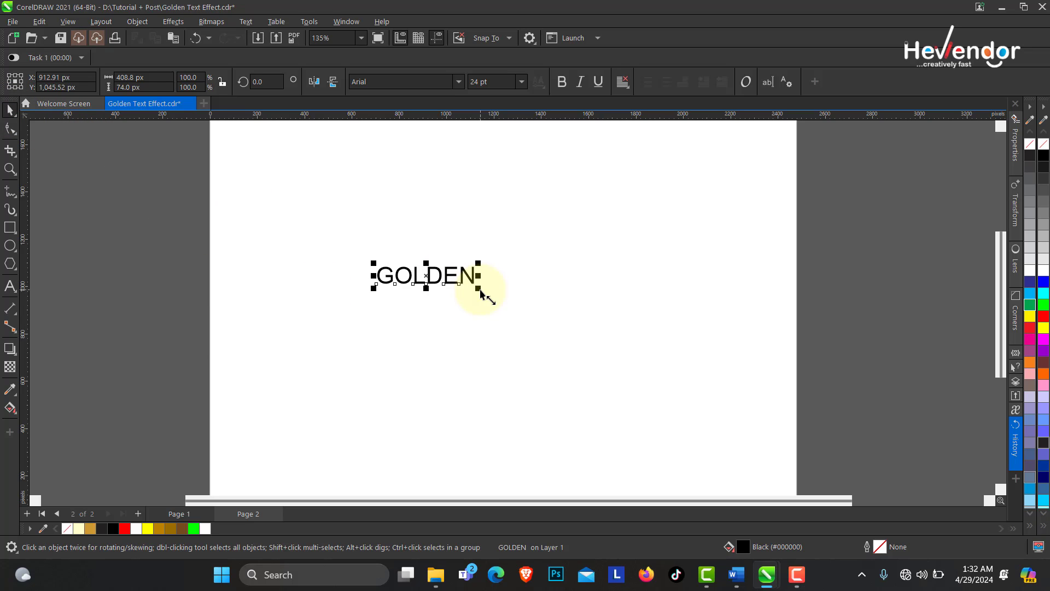
drag(480, 294, 702, 412)
drag(606, 303, 563, 323)
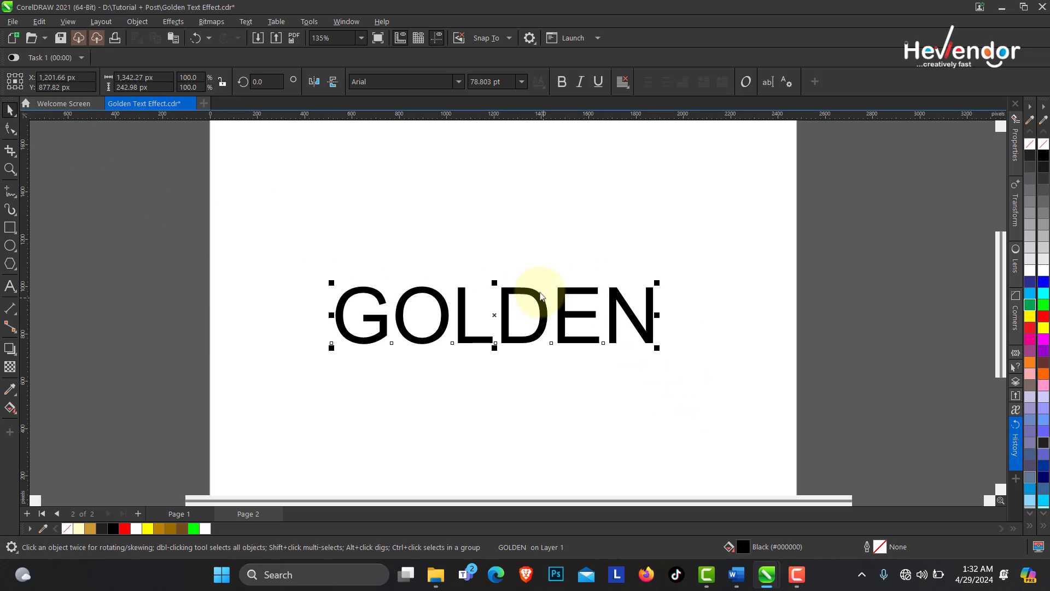
Step: Switch GOLDEN to Kimberley Bl, enlarge it to about 118.9 pt and centre it
click(459, 82)
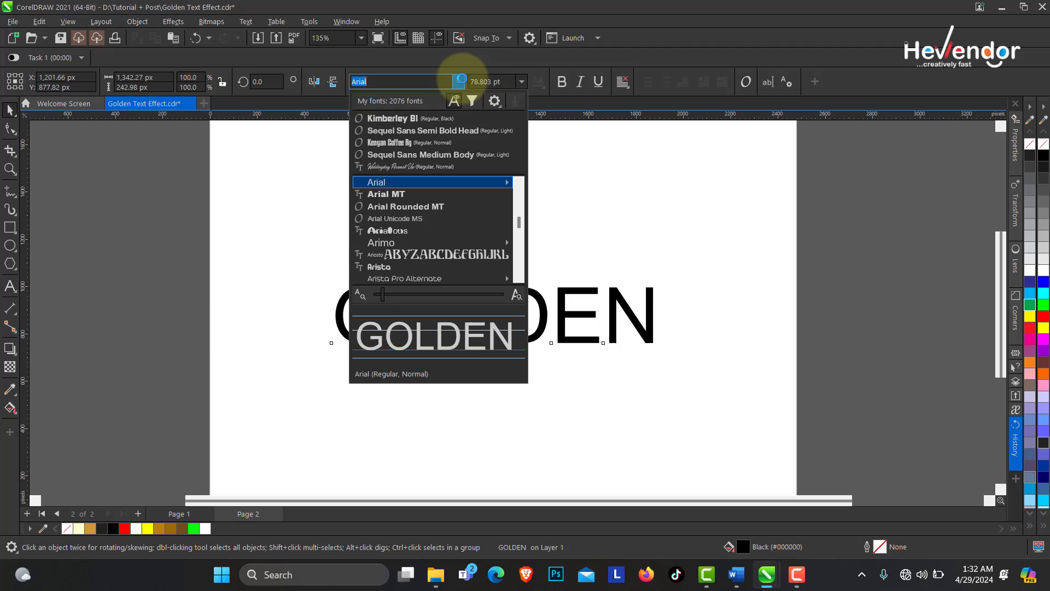
click(410, 119)
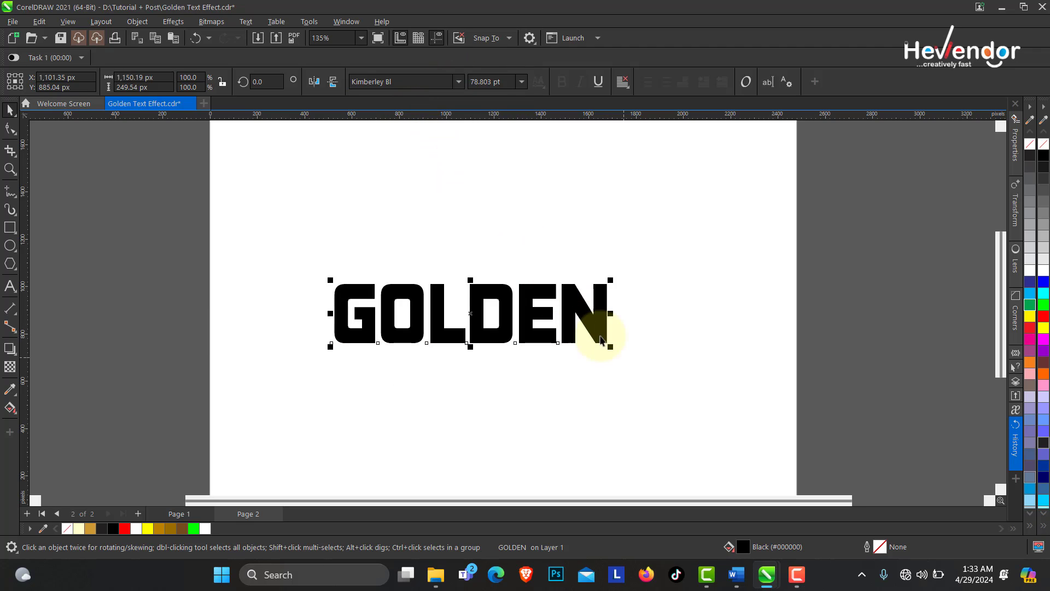
drag(612, 352, 724, 406)
drag(614, 301, 585, 288)
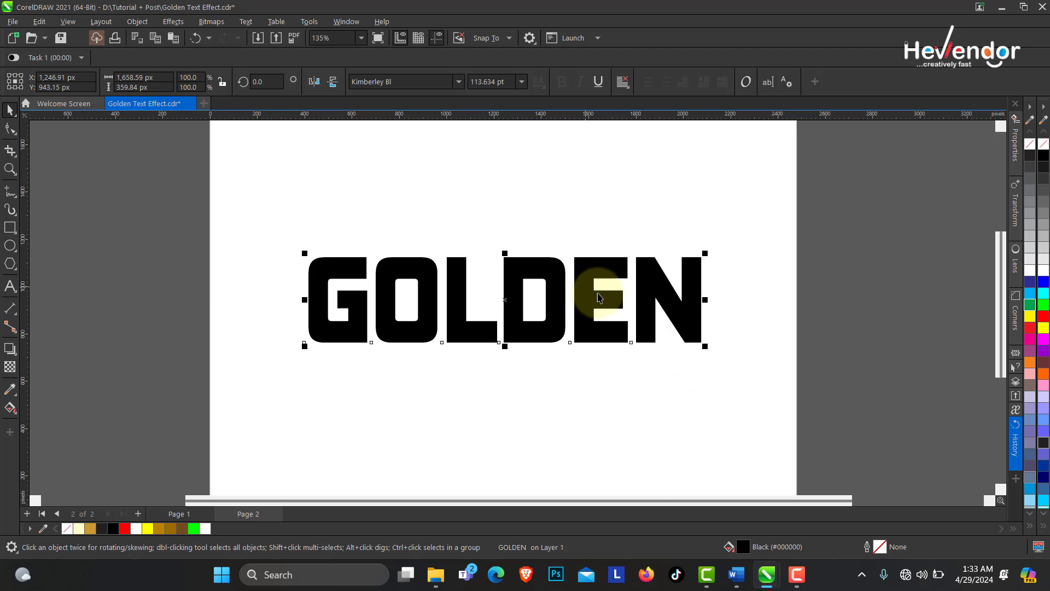
drag(705, 346, 719, 356)
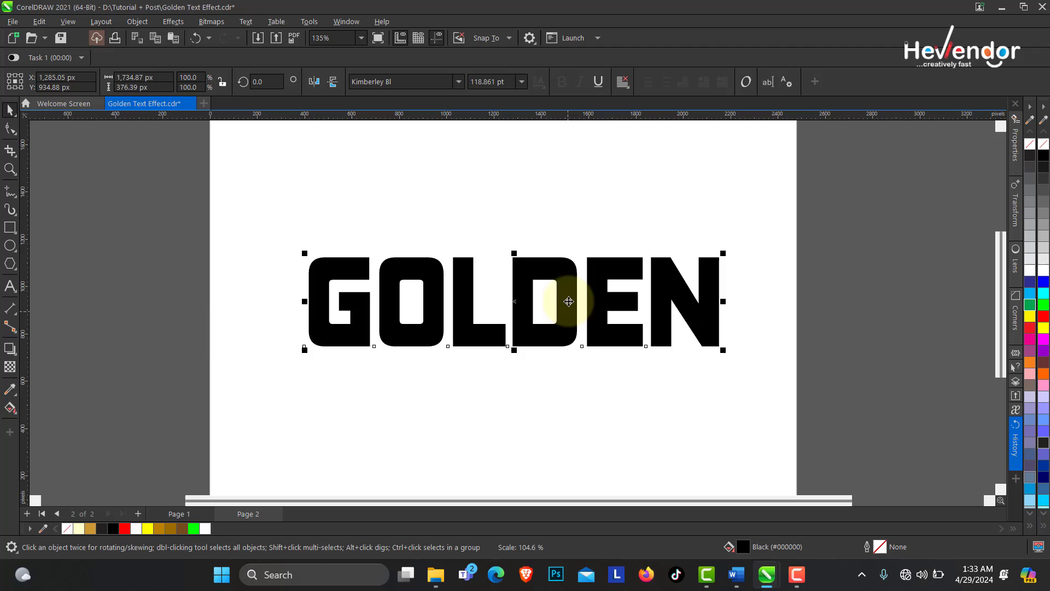
drag(566, 299, 560, 302)
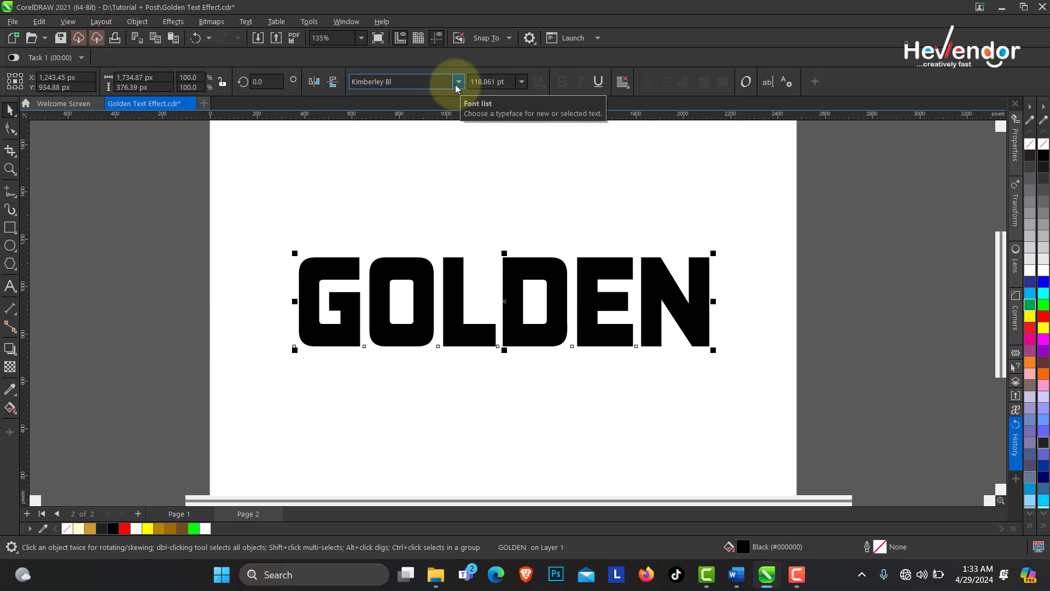
drag(458, 279, 450, 274)
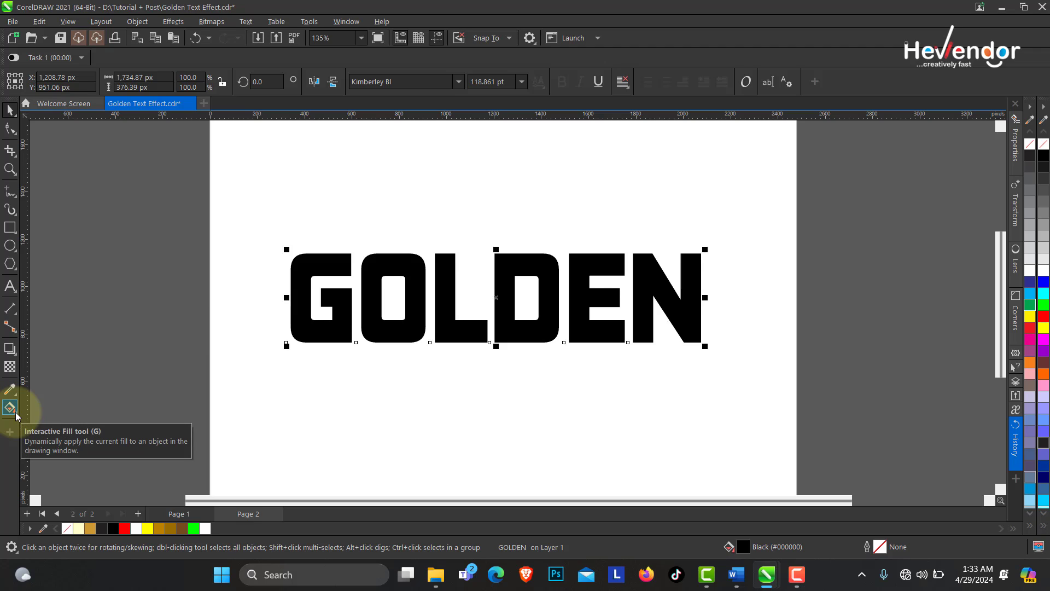
Step: Give GOLDEN a top-to-bottom fountain fill with a brown #764D1E top stop
click(16, 416)
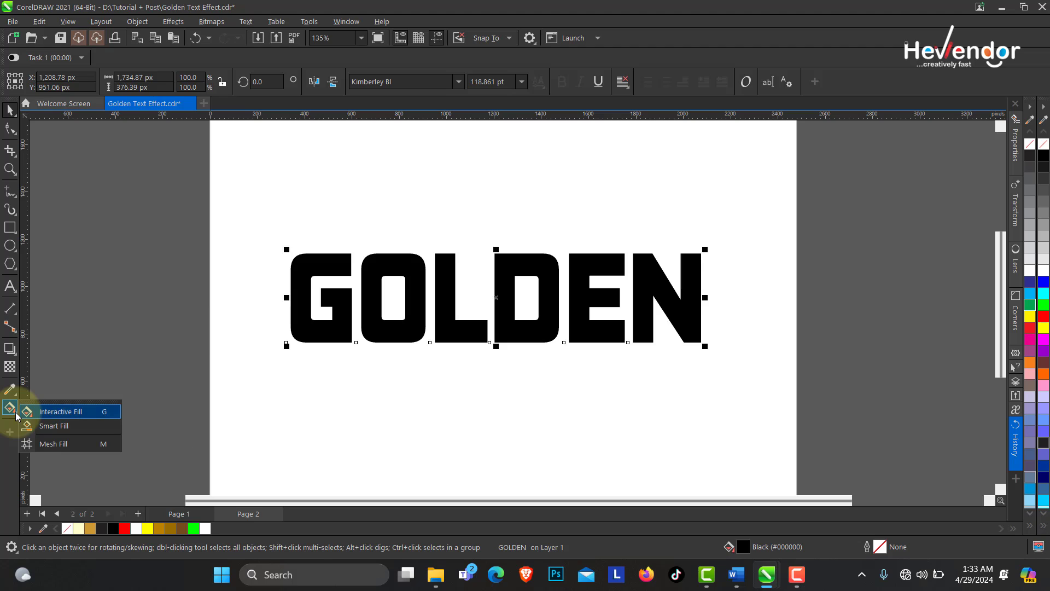
click(62, 412)
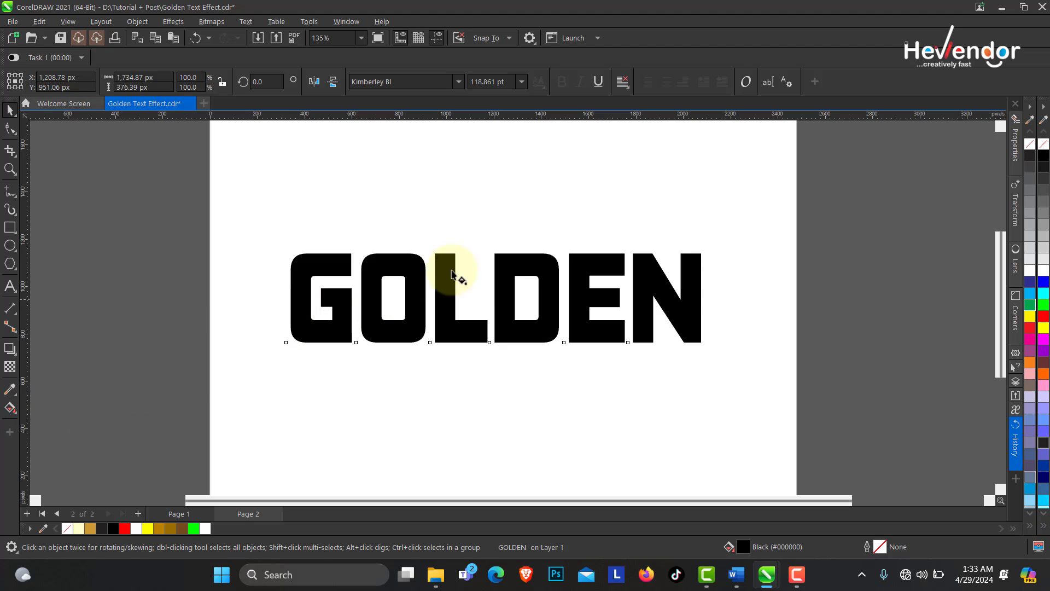
drag(499, 254, 502, 340)
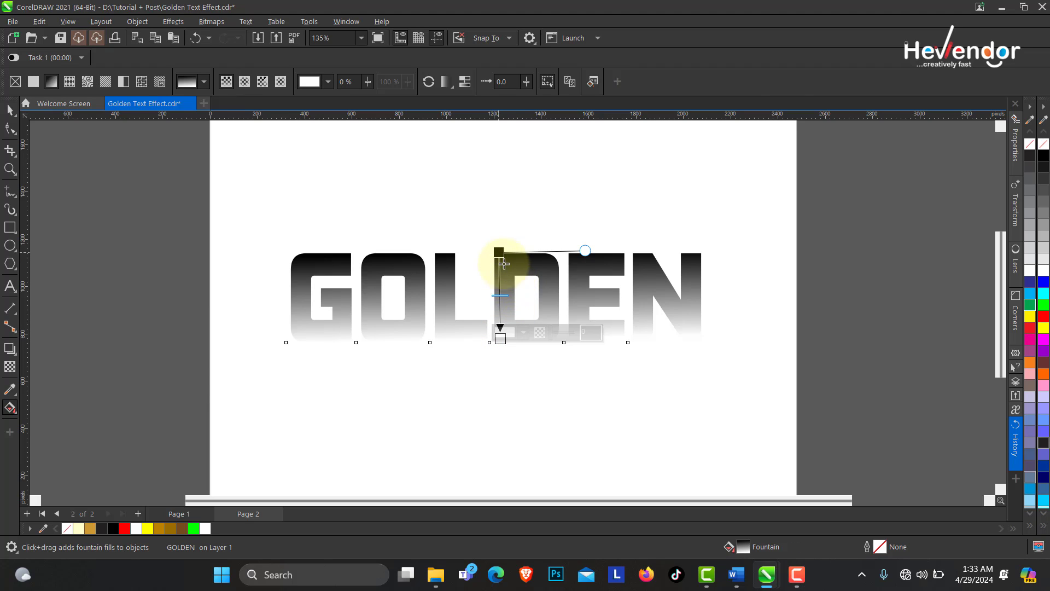
click(499, 252)
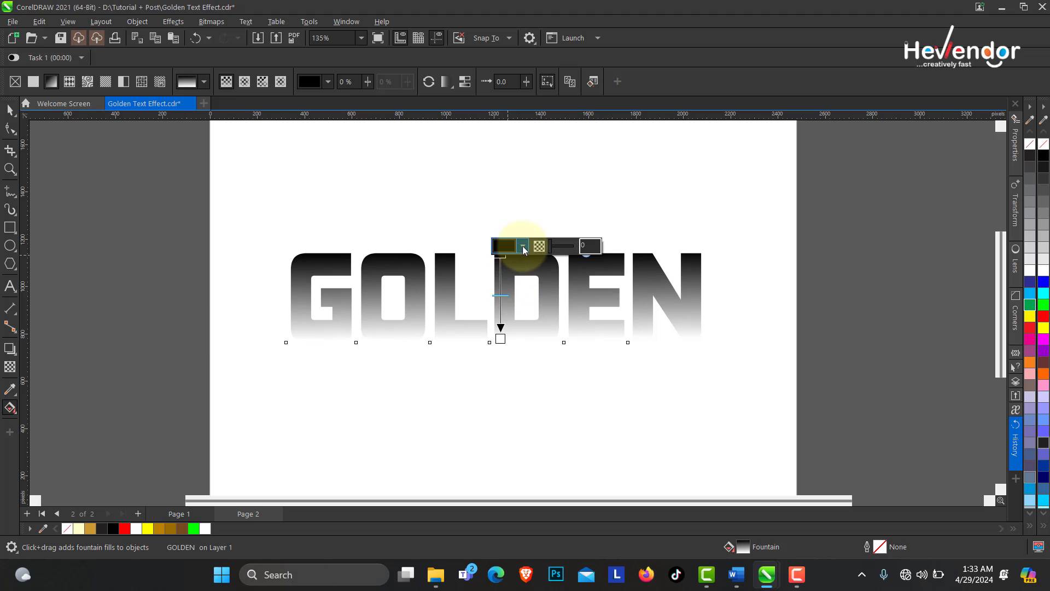
click(524, 246)
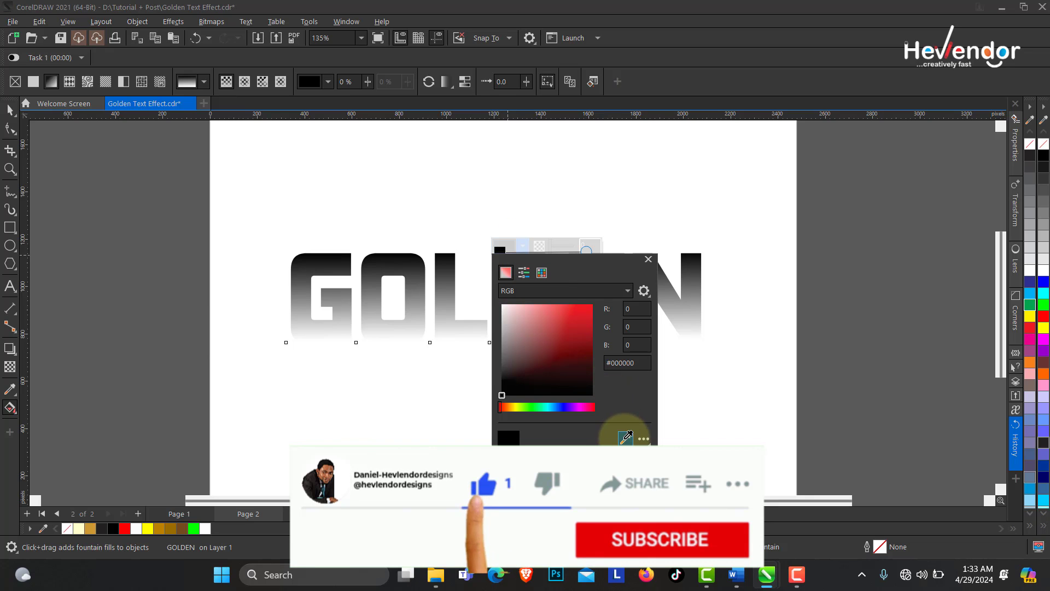
click(176, 528)
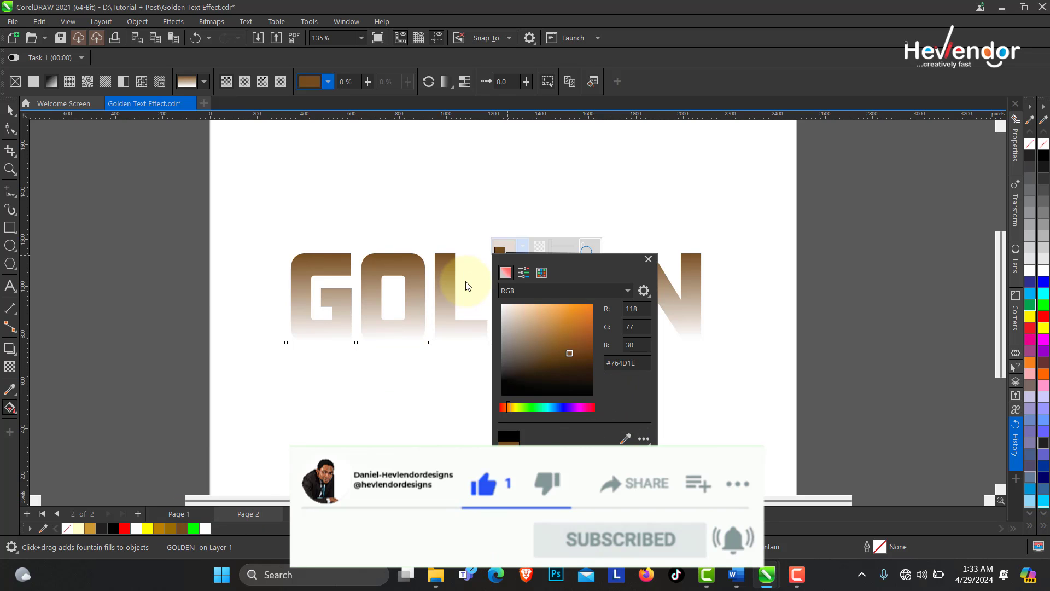
drag(552, 259, 662, 239)
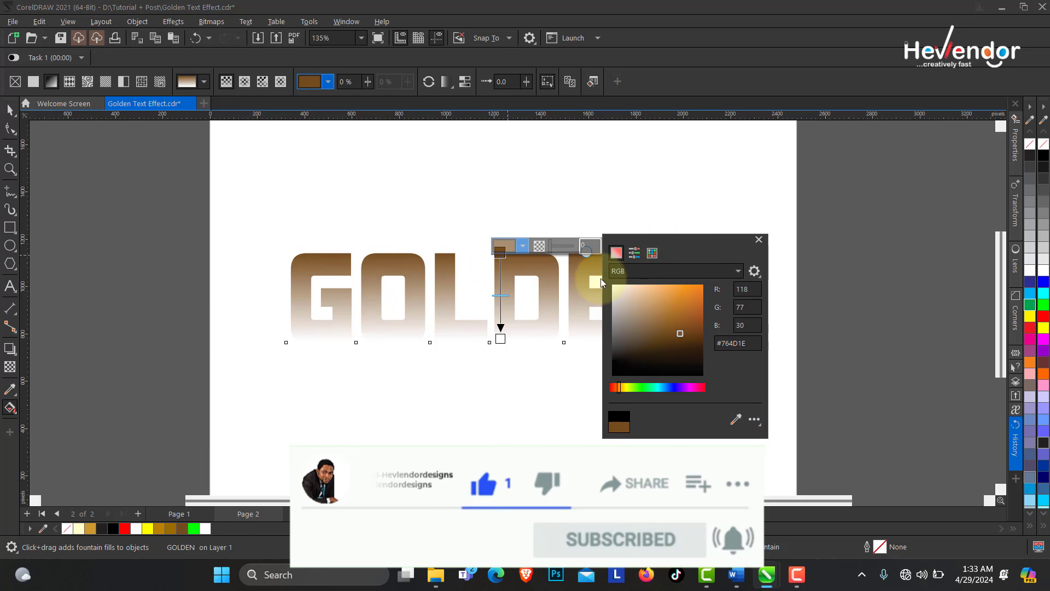
Step: Sample the palette's brown for the bottom stop and reverse the gradient
click(500, 339)
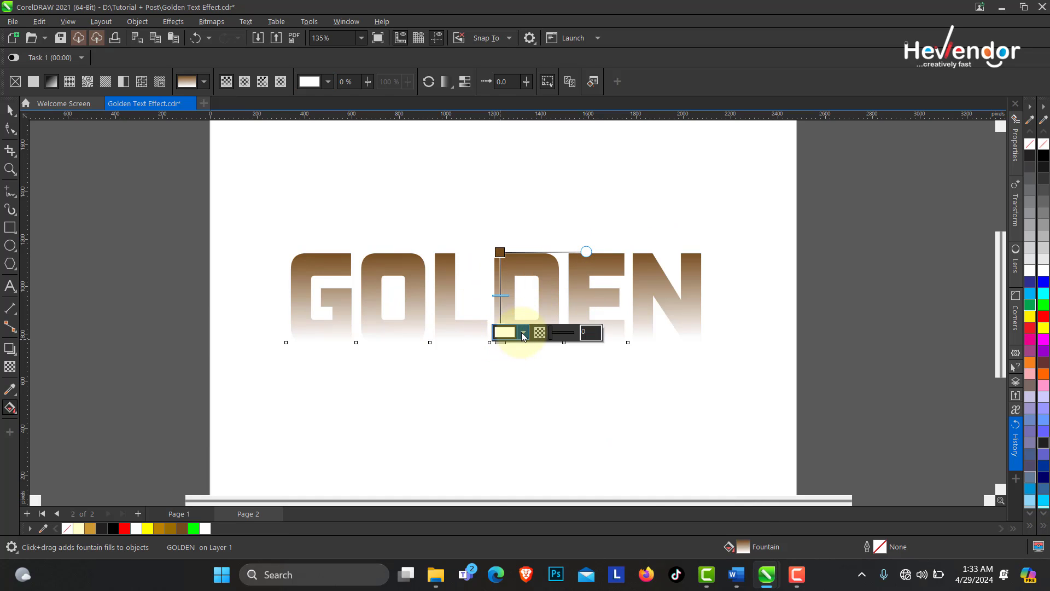
click(523, 336)
click(626, 525)
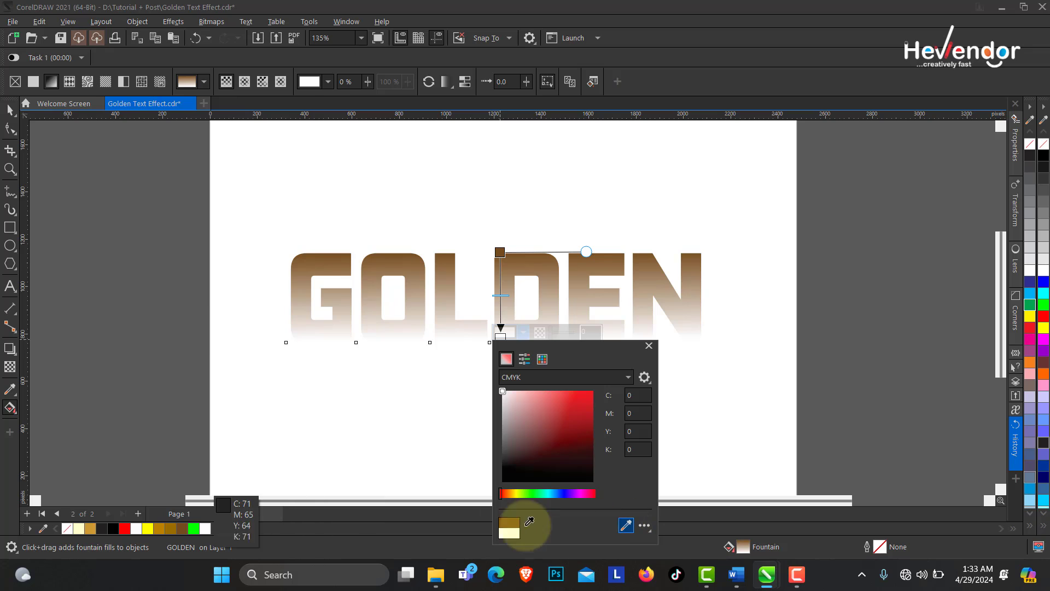
click(172, 528)
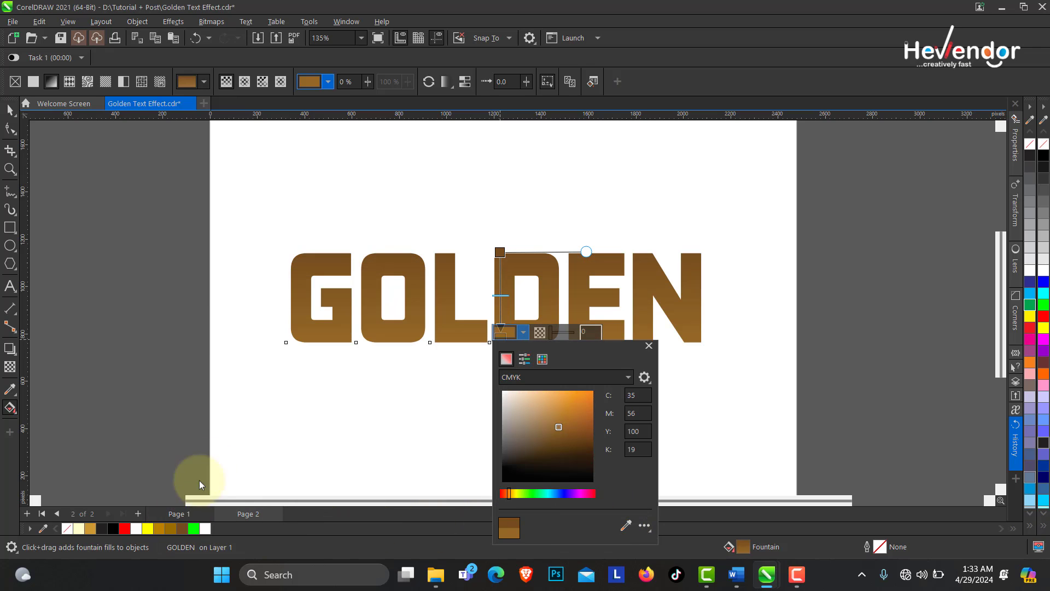
click(428, 82)
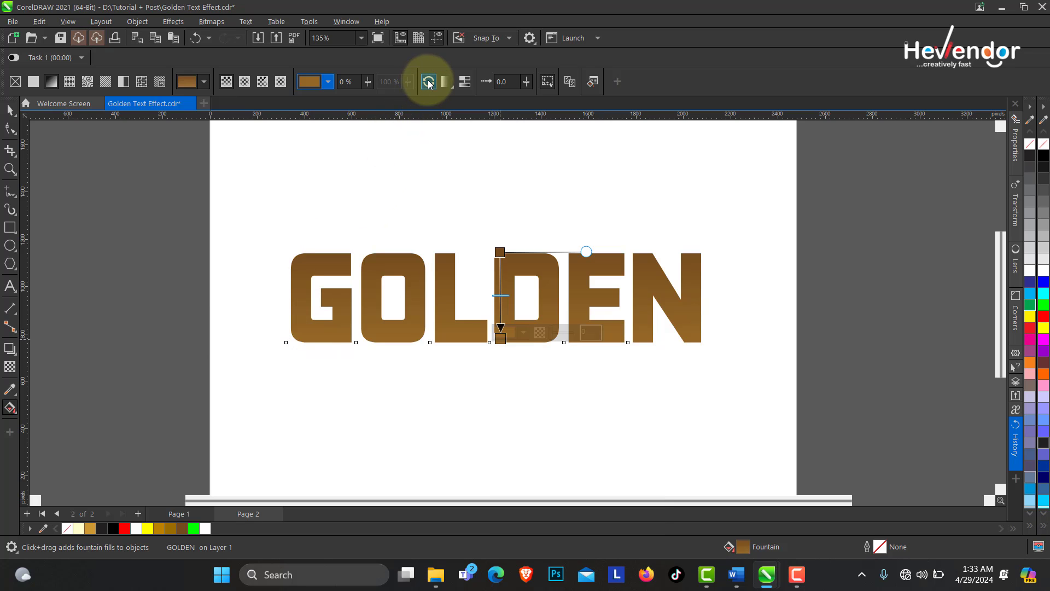
click(429, 82)
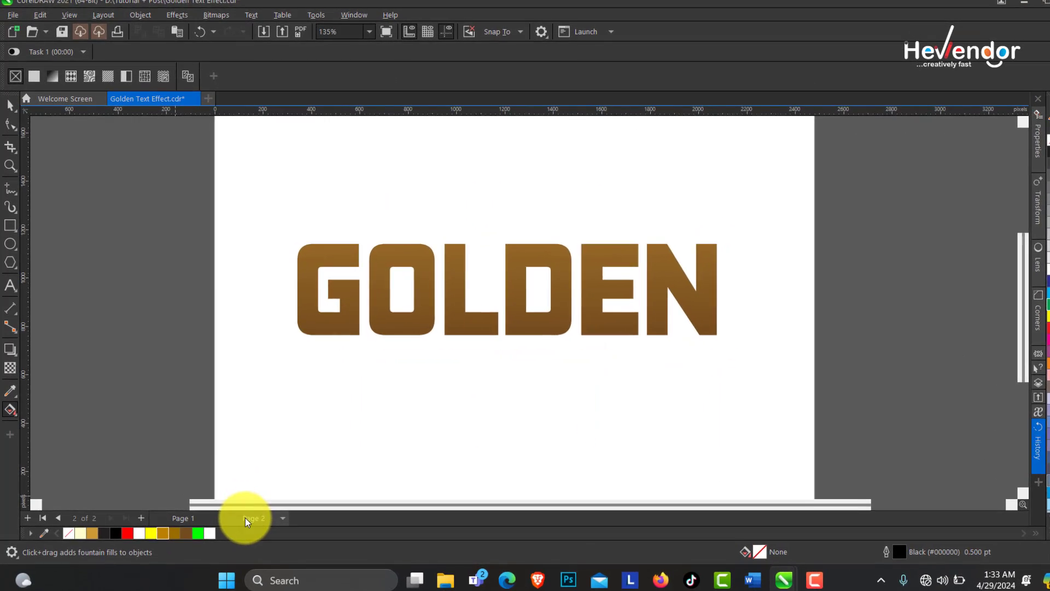
Step: Add a gold middle stop at 45% and reverse the gradient direction
click(375, 326)
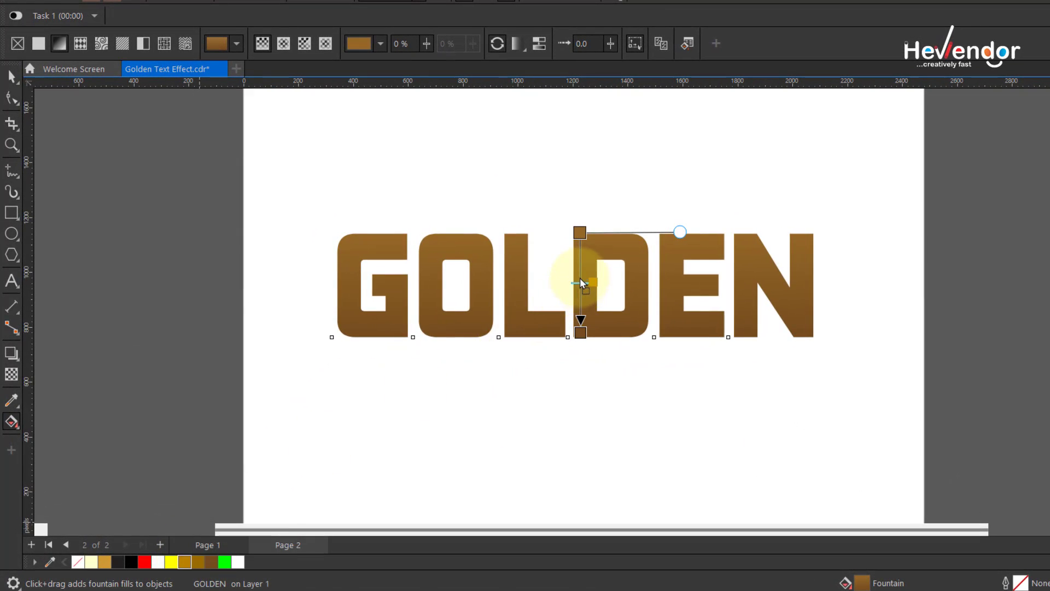
drag(581, 283, 580, 288)
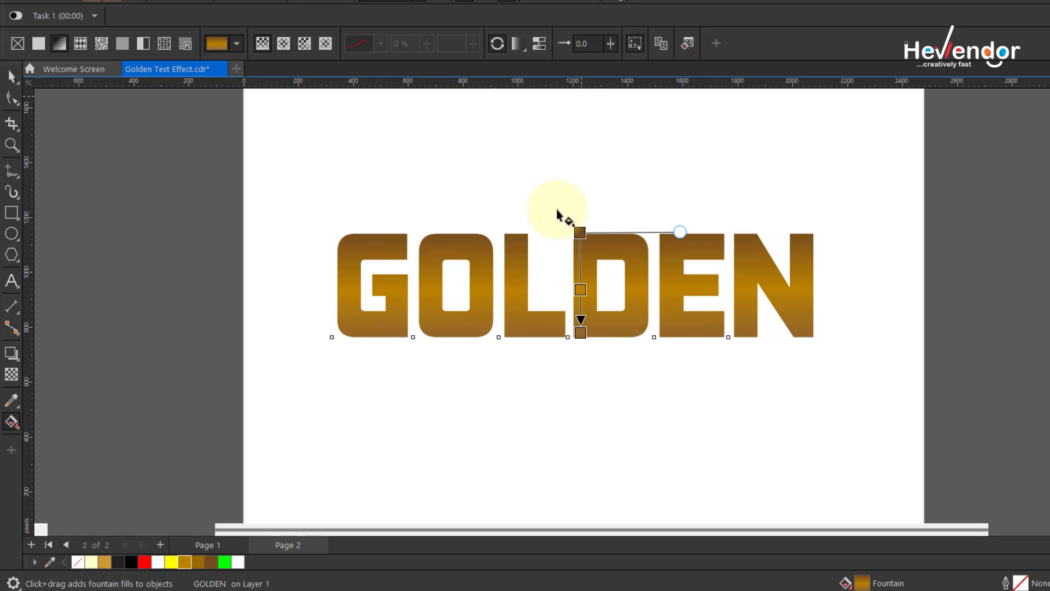
click(497, 43)
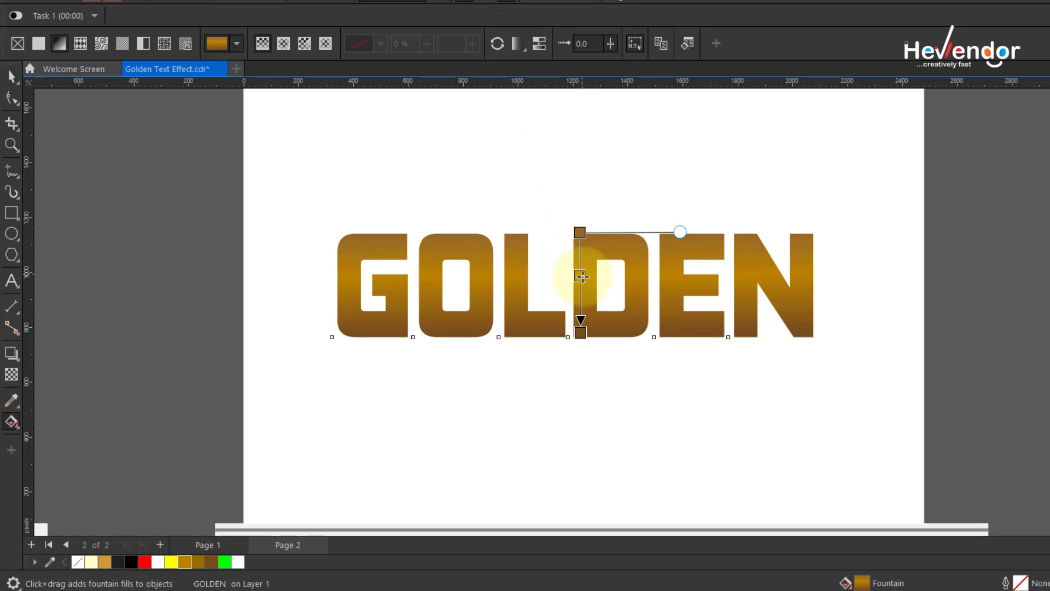
drag(580, 275, 579, 277)
click(579, 232)
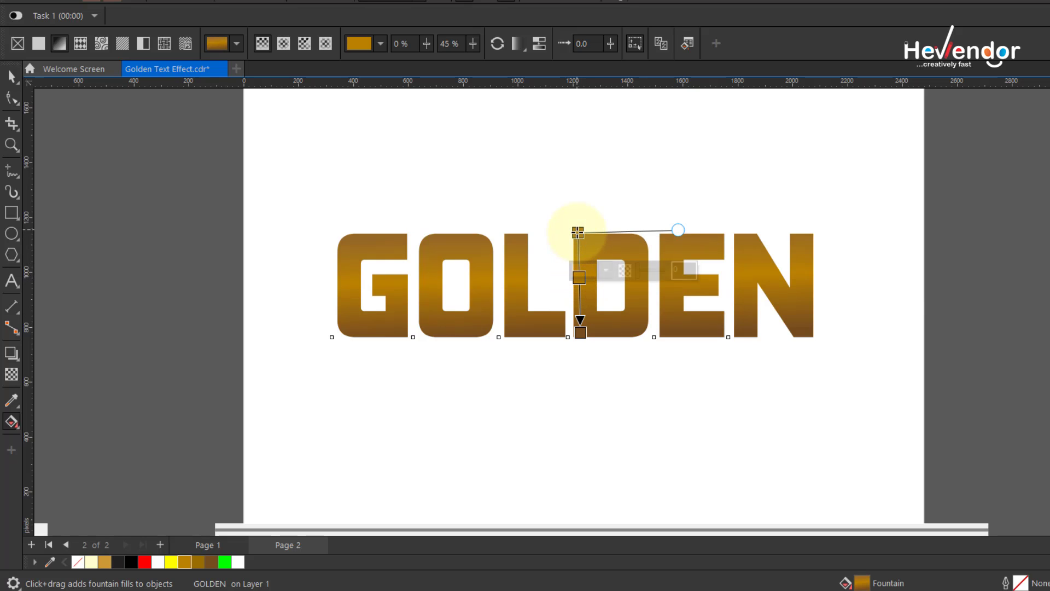
Step: Make the top gradient node bright yellow from the Document Palette
click(579, 232)
click(605, 225)
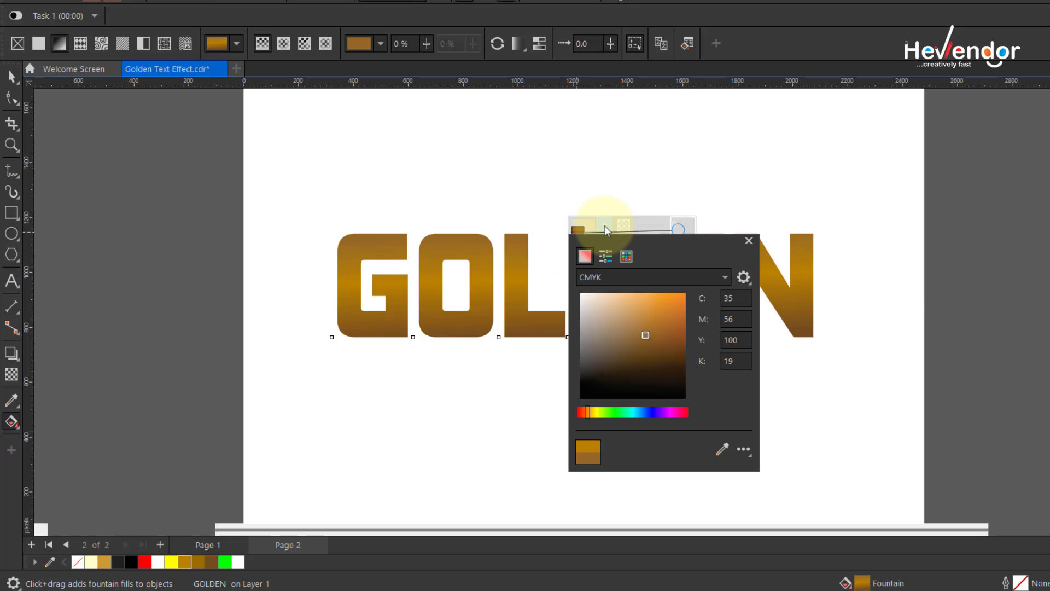
click(603, 225)
click(604, 225)
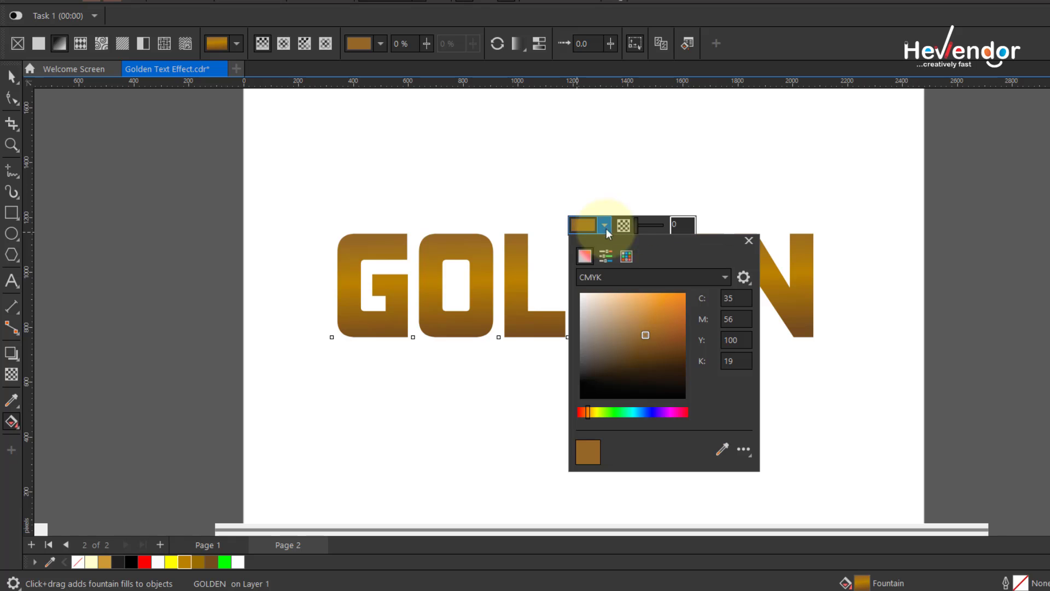
click(626, 256)
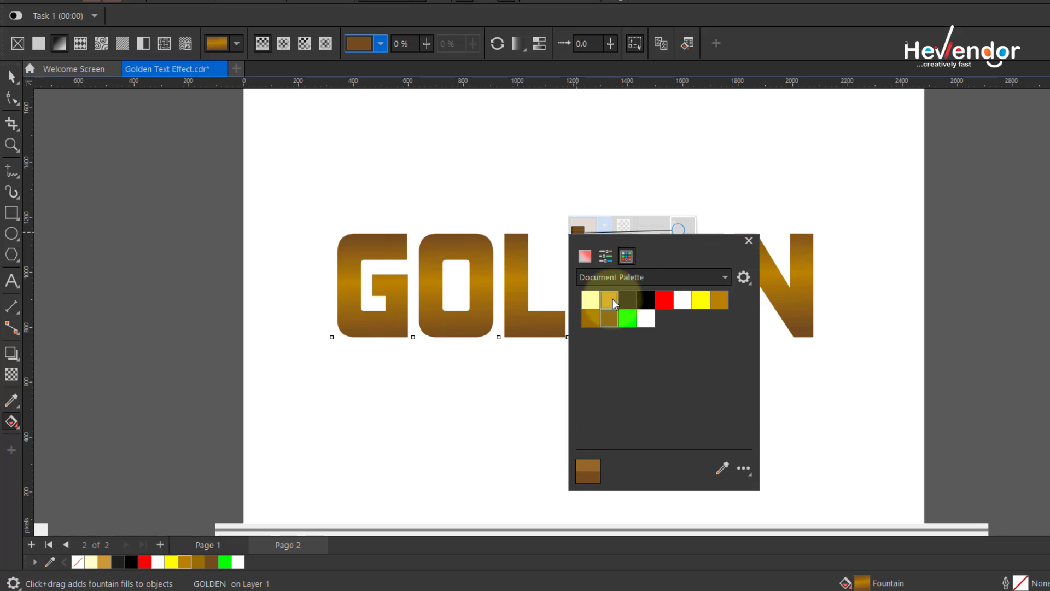
click(704, 300)
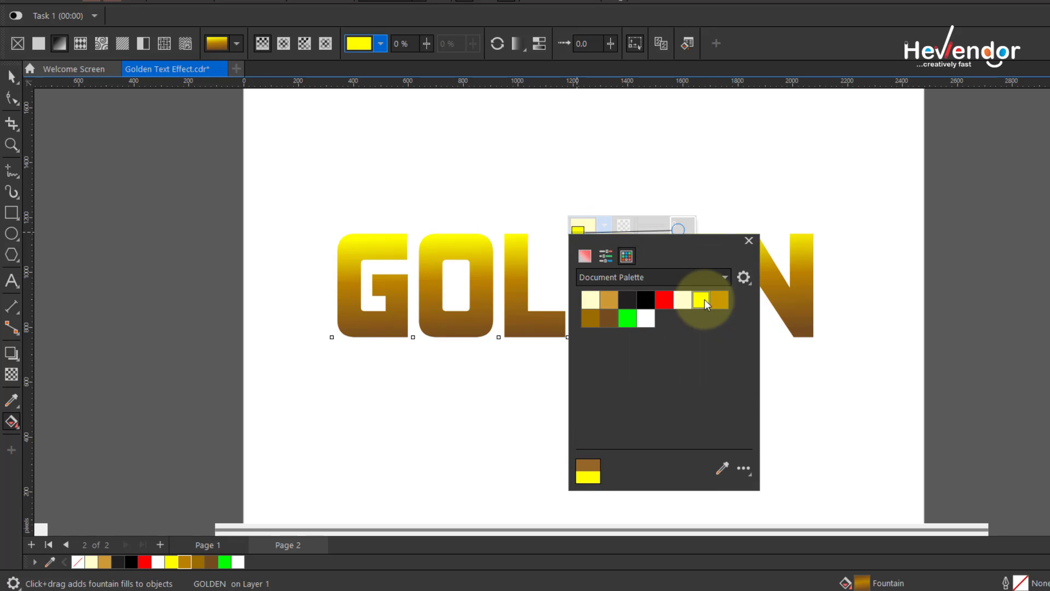
click(747, 241)
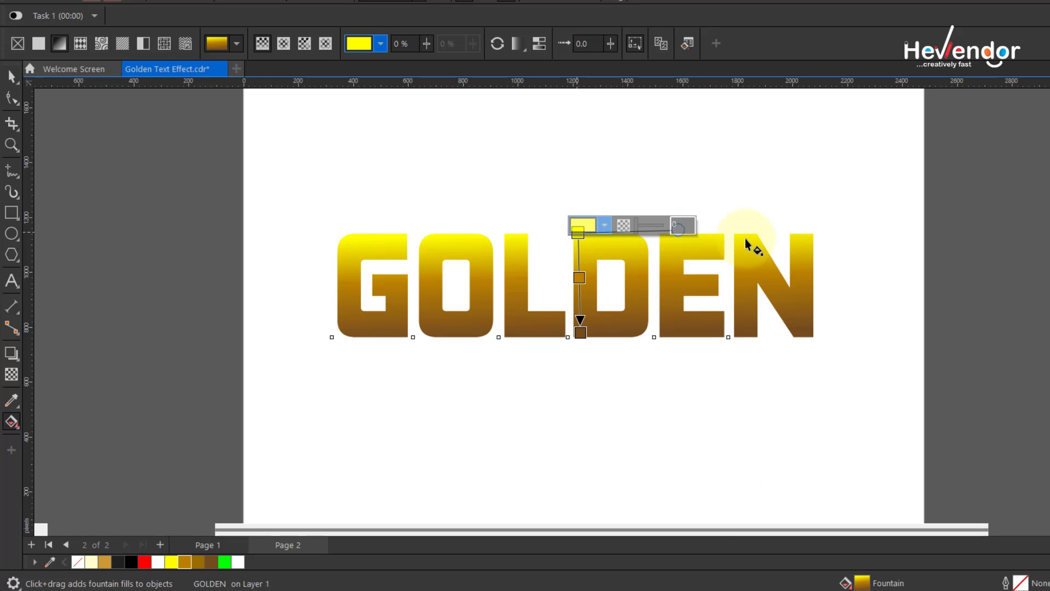
click(581, 277)
drag(577, 232, 584, 232)
click(580, 318)
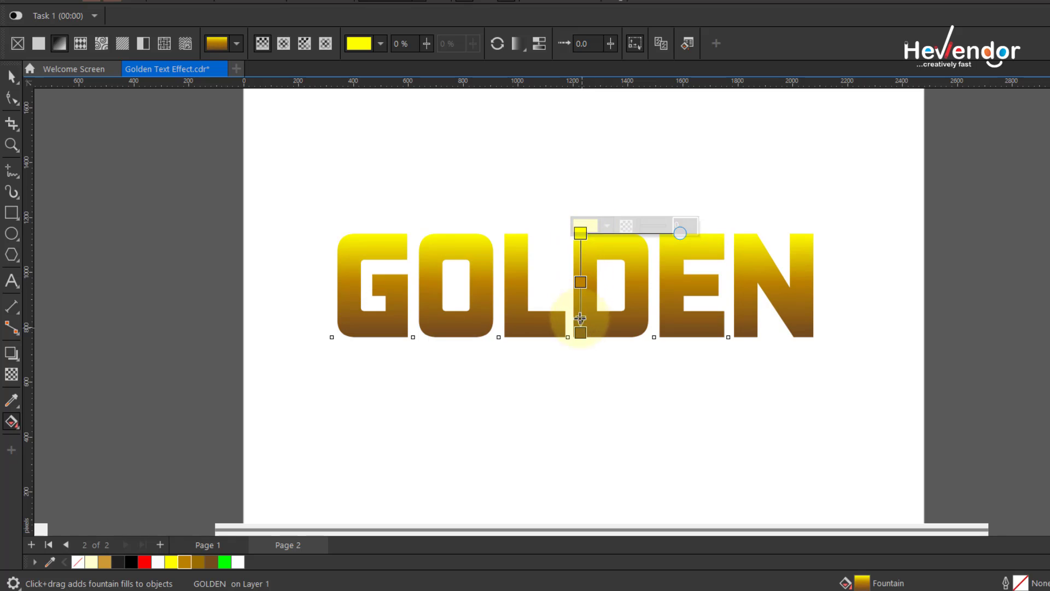
click(7, 78)
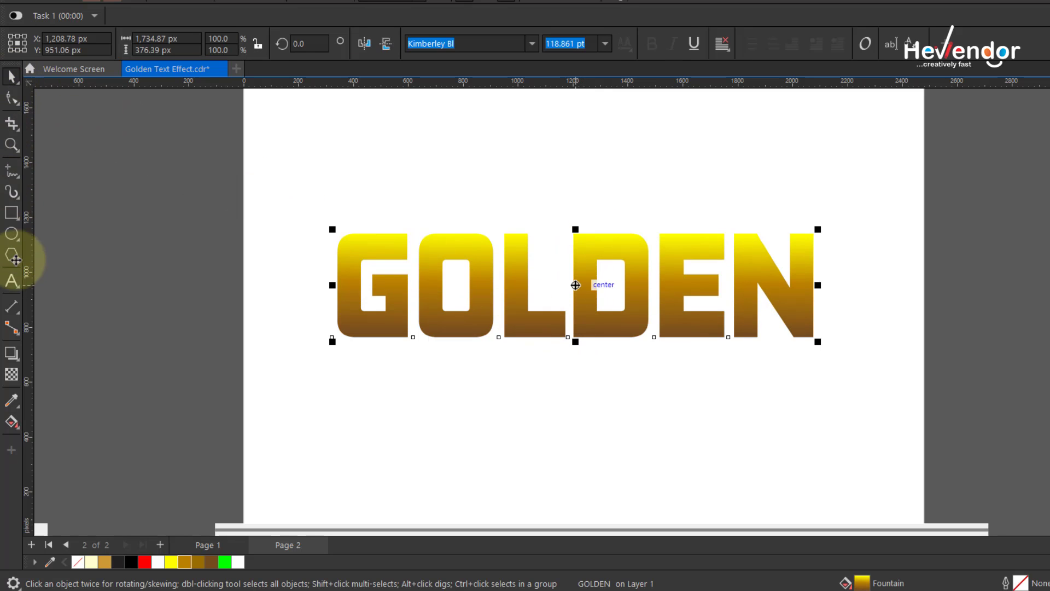
Step: Darken the bottom gradient stop to #764D1E by sampling the dark brown palette swatch
click(11, 421)
click(579, 333)
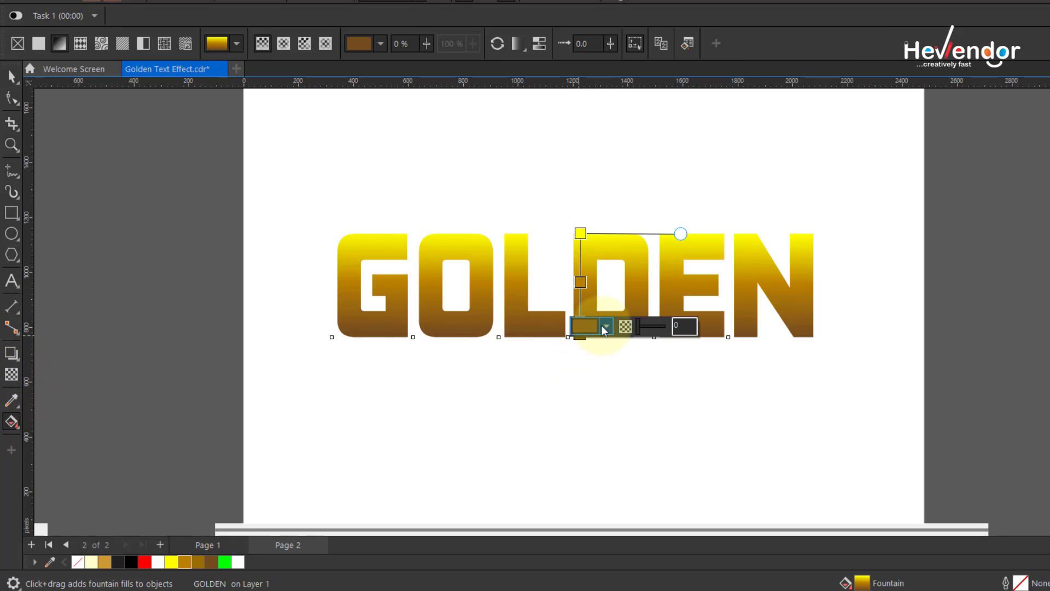
click(604, 325)
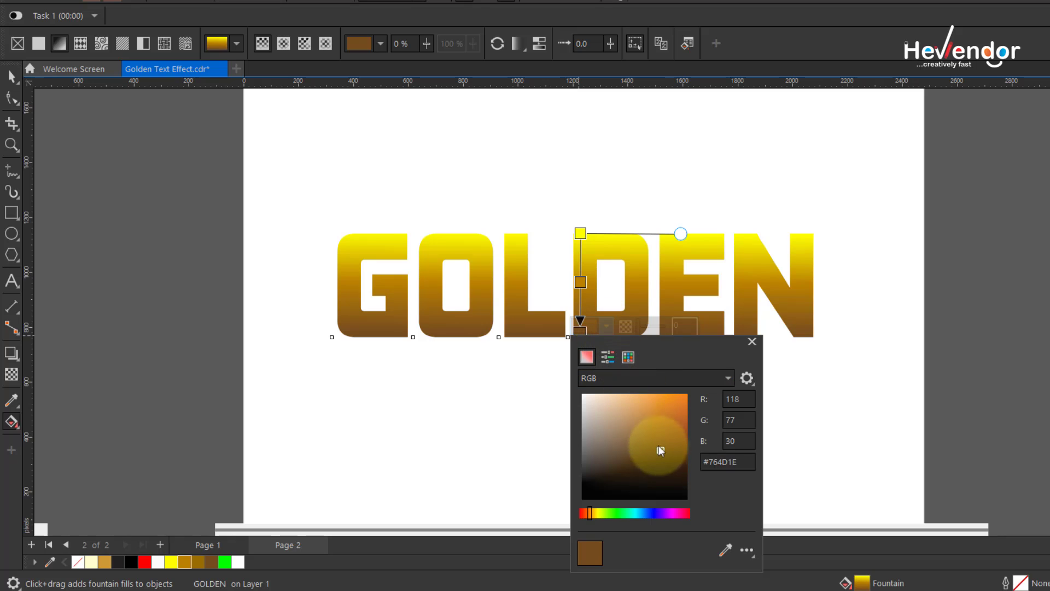
mouse_move(661, 451)
mouse_down()
mouse_move(668, 429)
mouse_move(679, 461)
mouse_up()
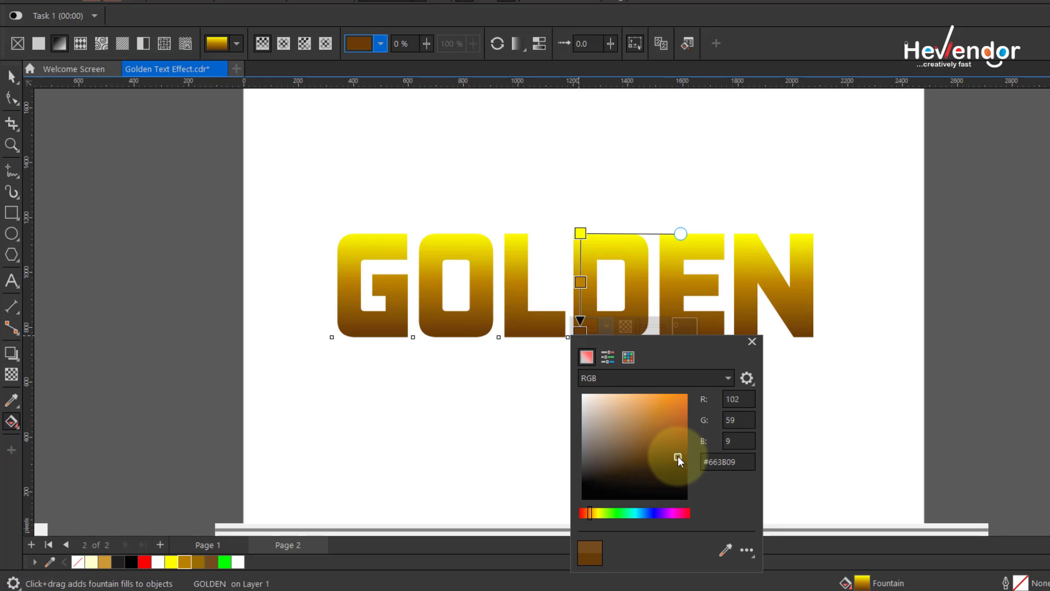
click(753, 342)
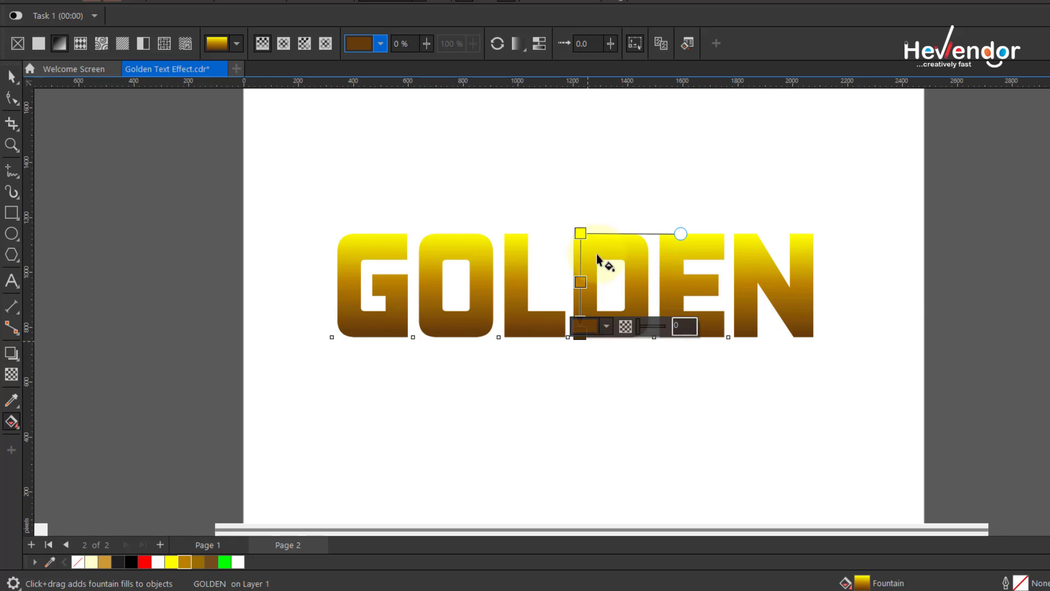
click(607, 325)
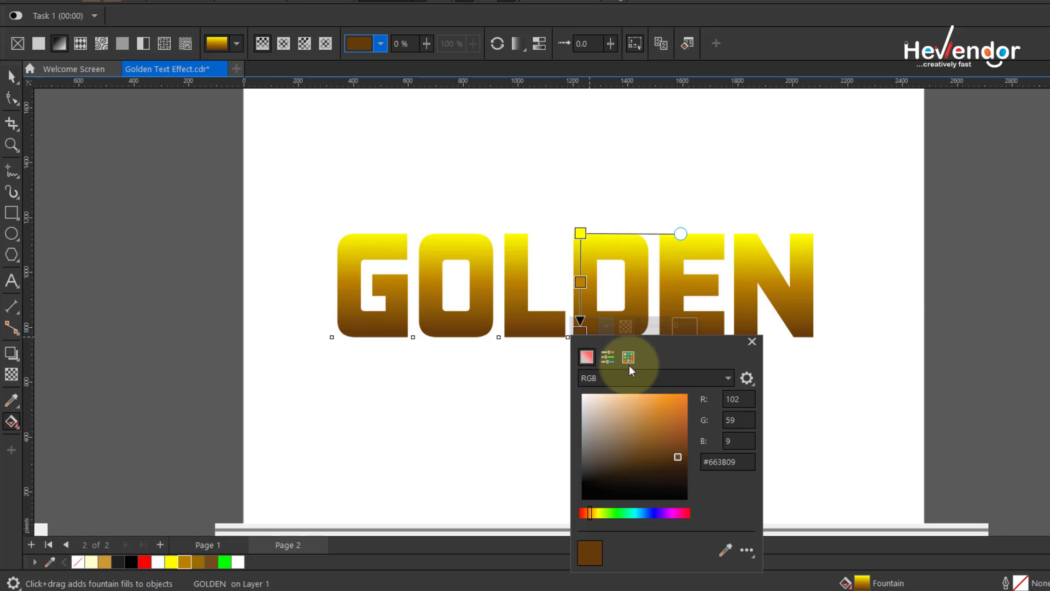
click(726, 550)
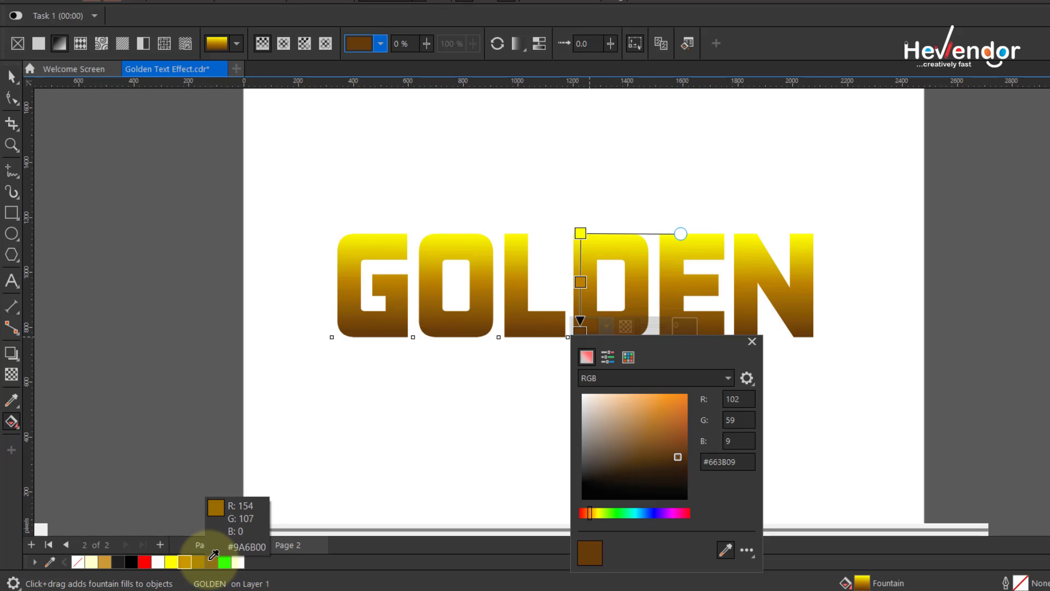
click(211, 562)
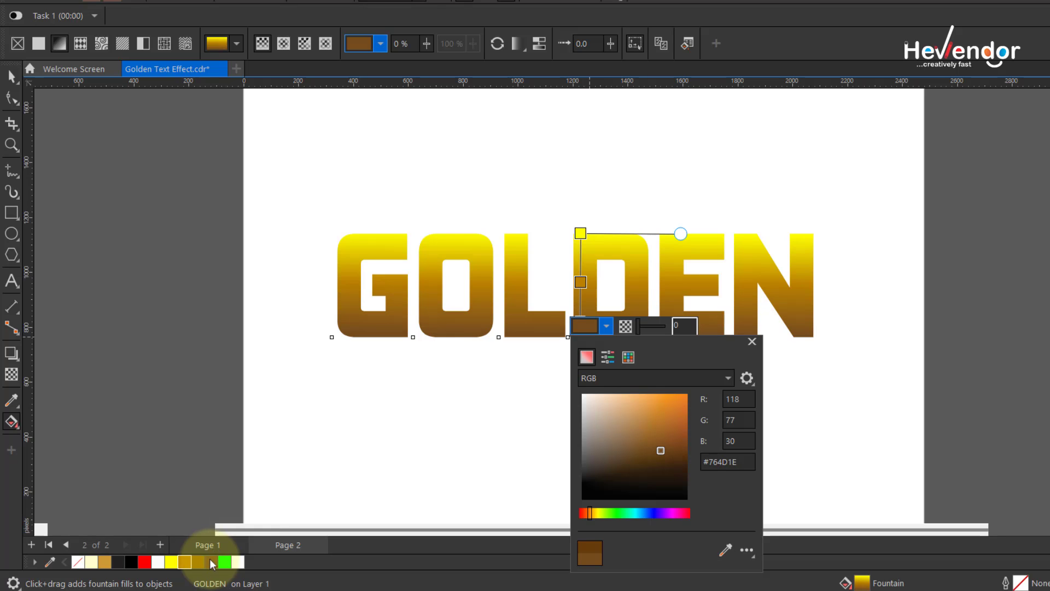
click(580, 234)
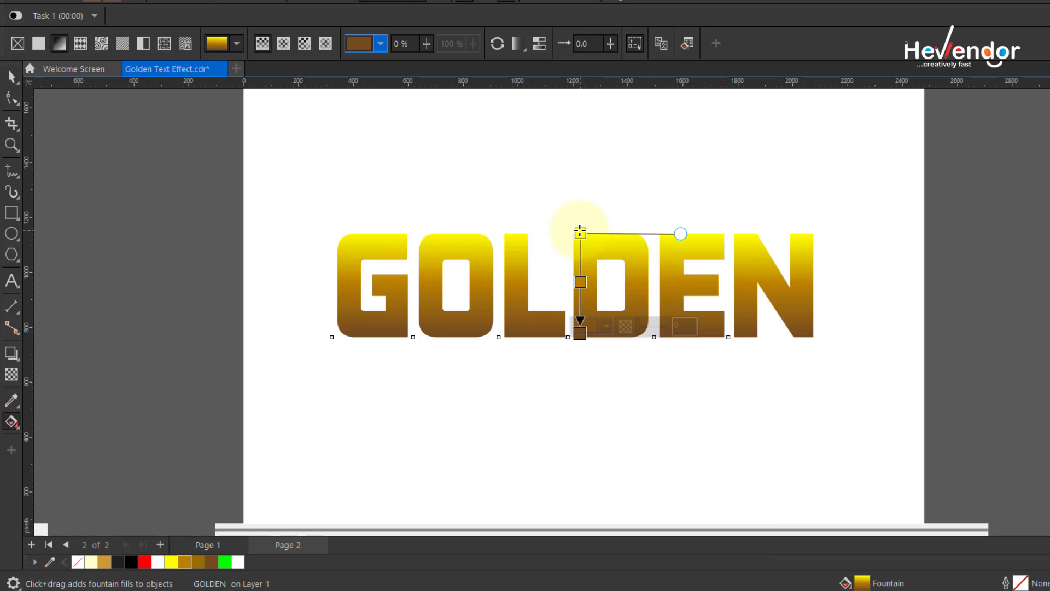
Step: Duplicate GOLDEN, stack the copy directly beneath the original and reselect the top one
click(11, 77)
click(586, 274)
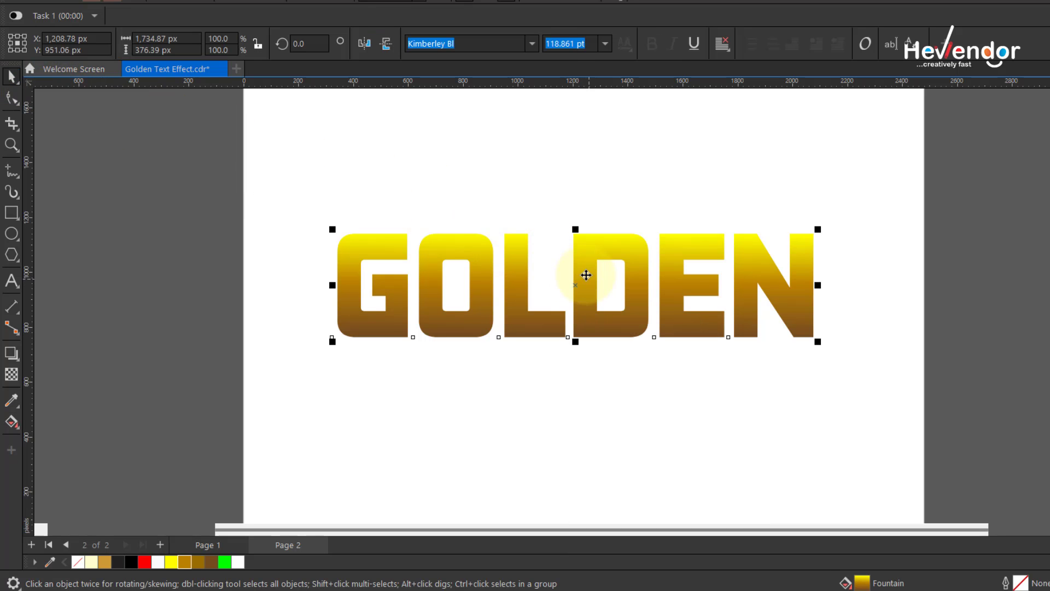
key(Up)
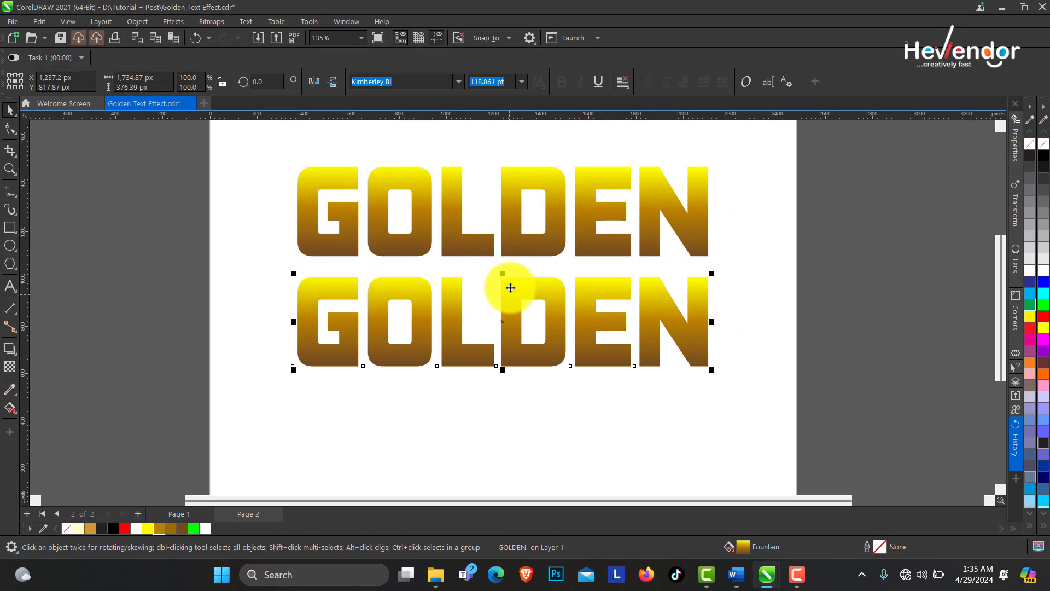
click(516, 240)
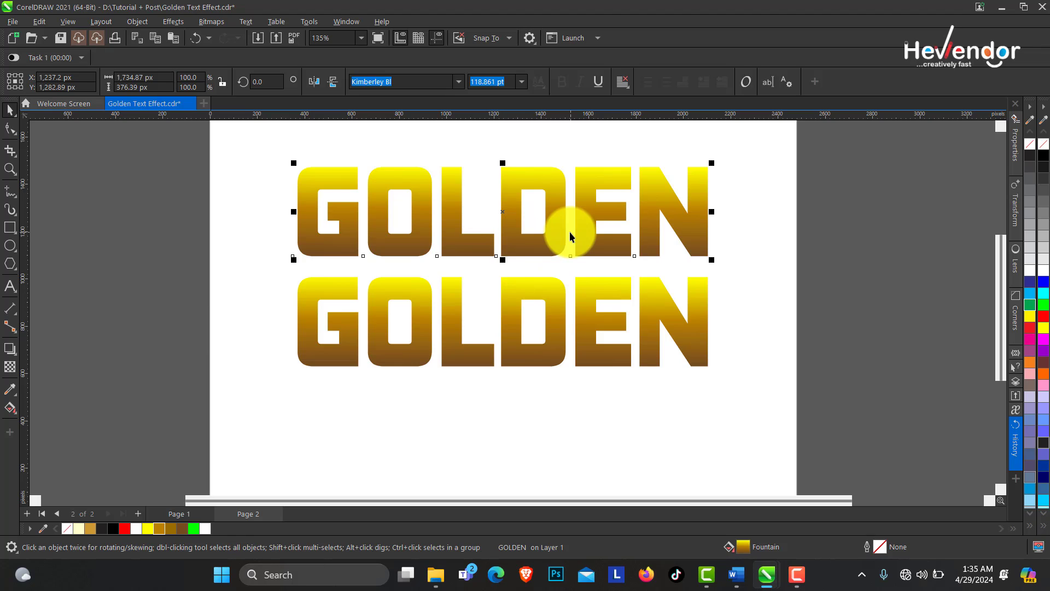
key(ctrl+d)
key(ctrl+z)
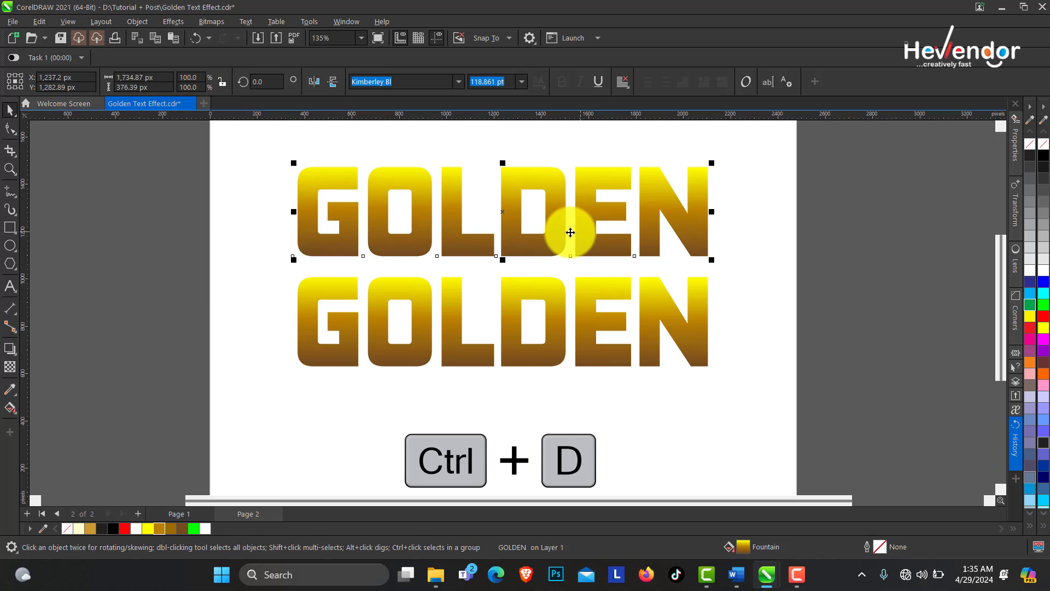
click(515, 297)
shift+click(510, 242)
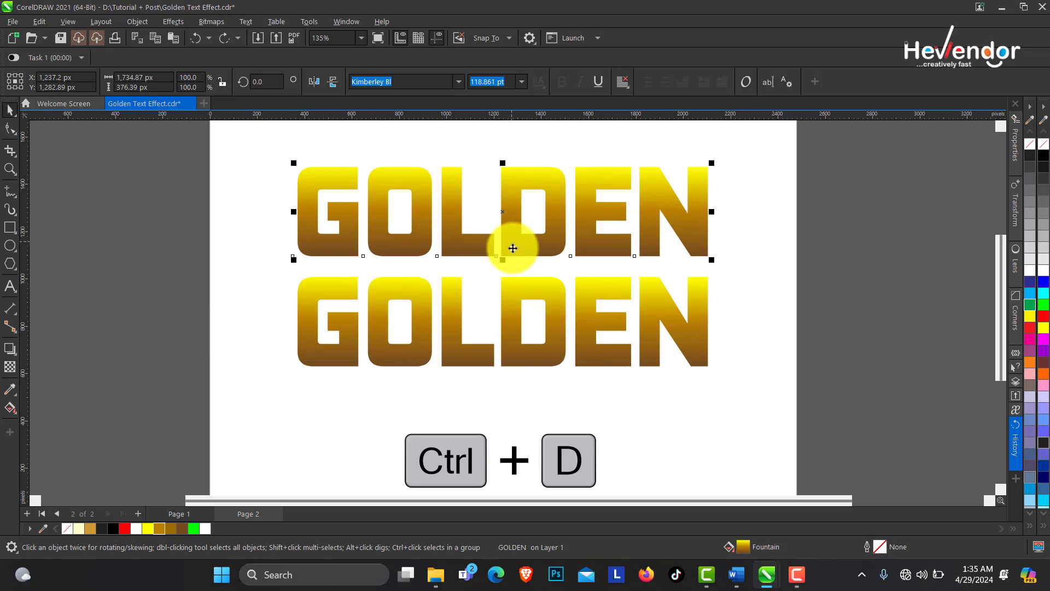
drag(522, 253, 520, 270)
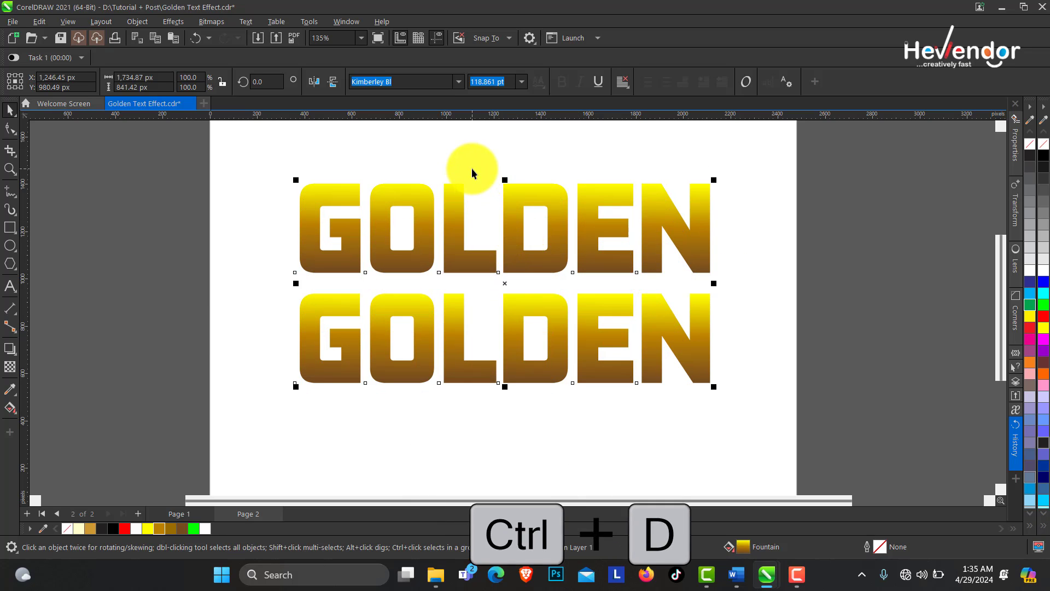
click(514, 198)
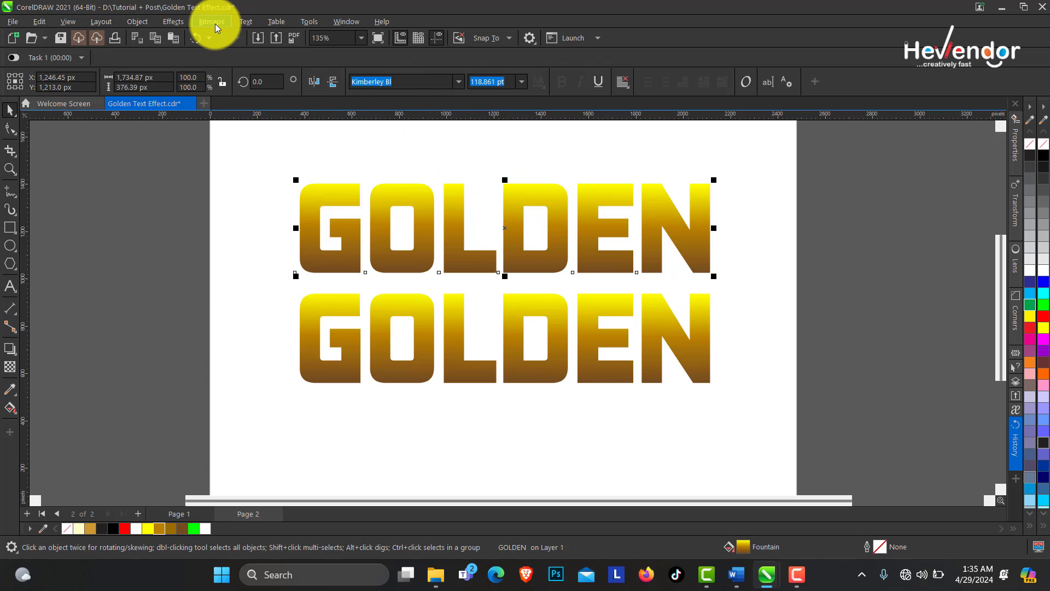
Step: Select the upper GOLDEN text while browsing the Effects and Bitmaps menus
click(179, 21)
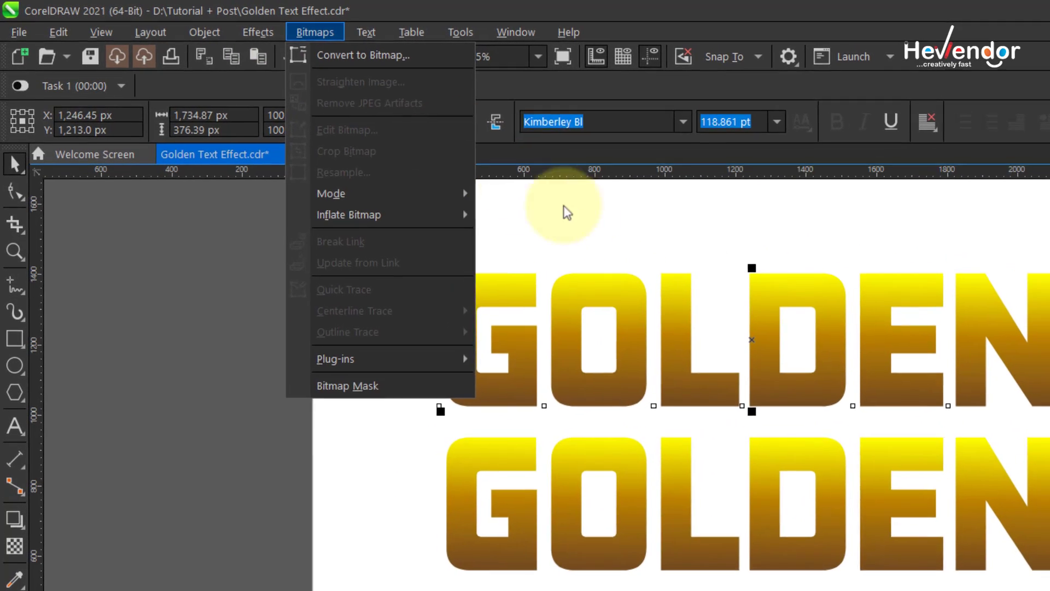
click(458, 176)
click(462, 176)
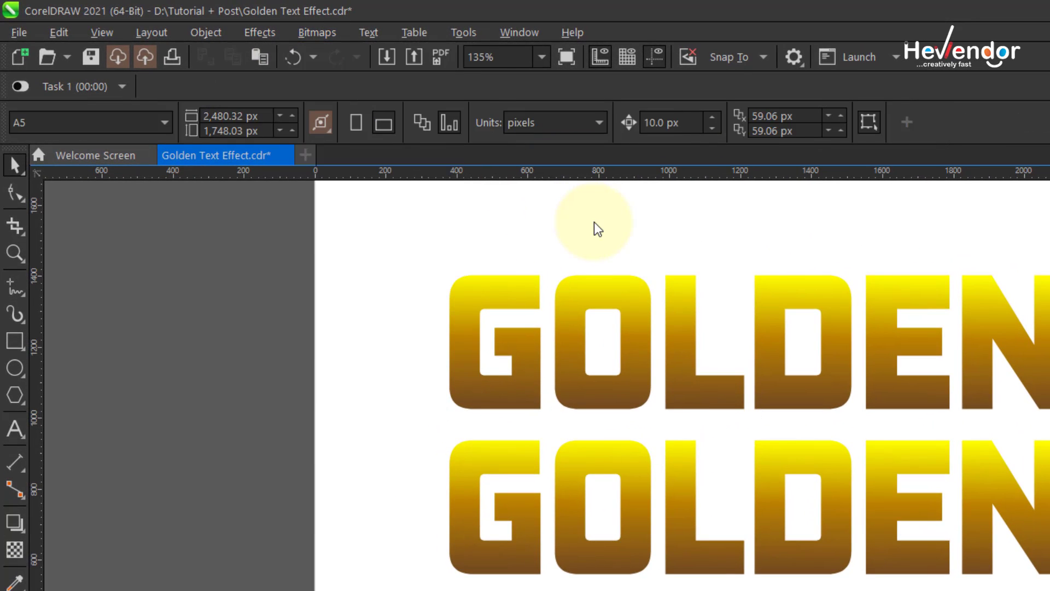
click(538, 295)
click(313, 31)
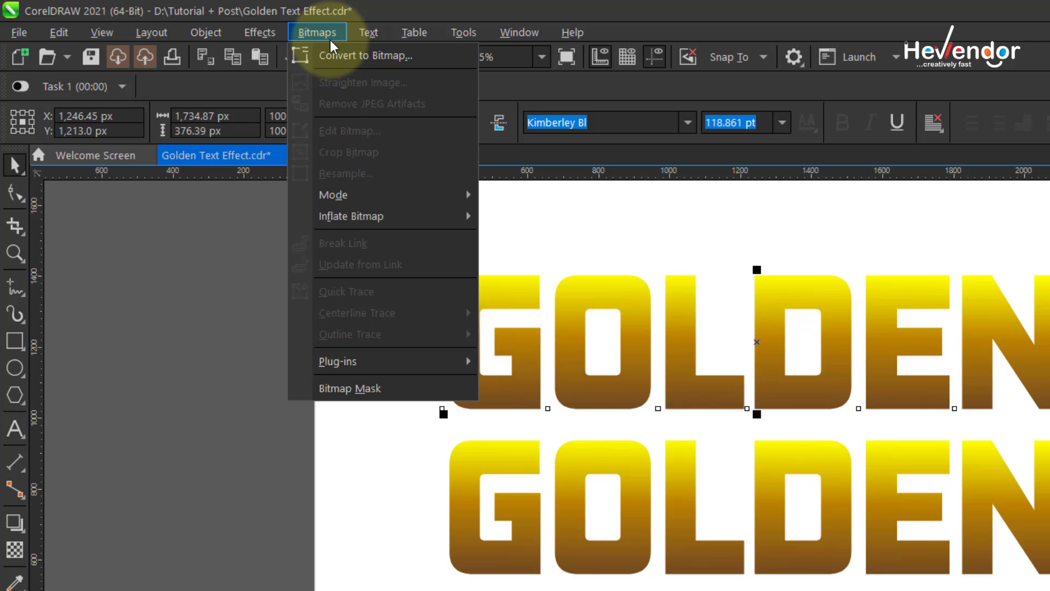
key(Left)
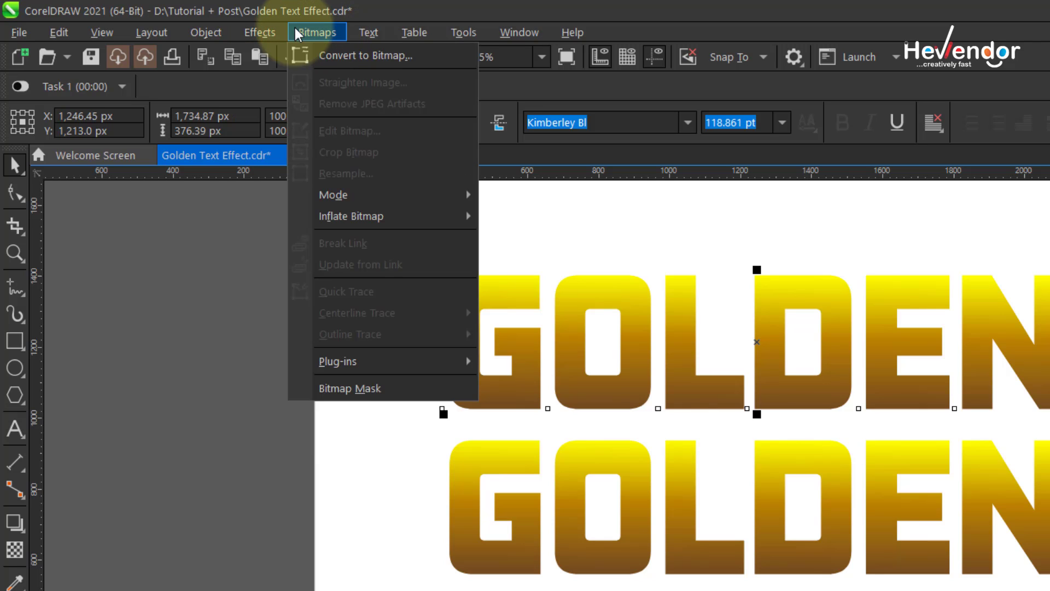
key(Left)
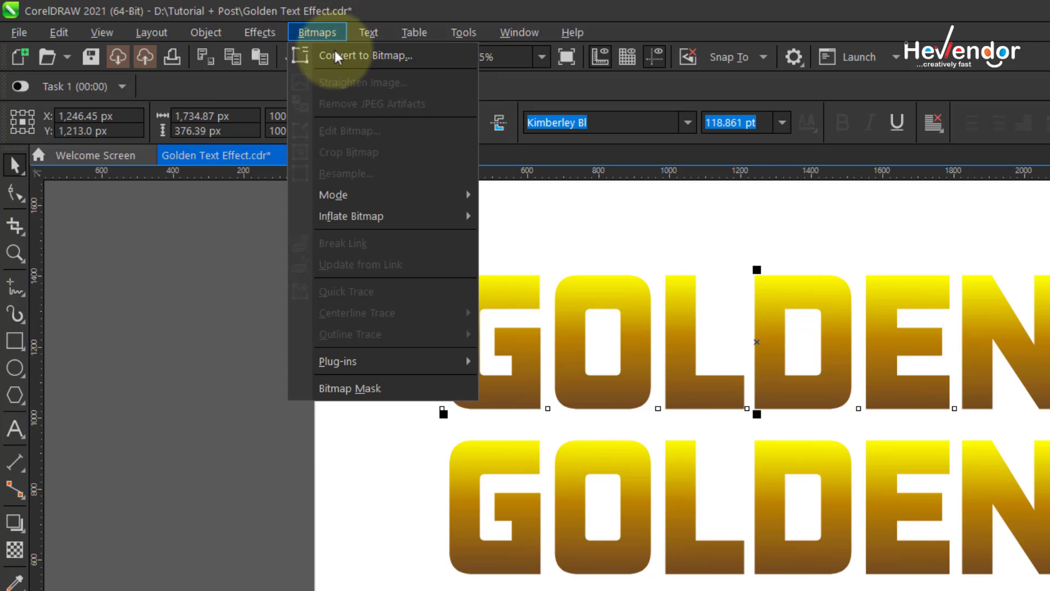
click(661, 241)
click(629, 293)
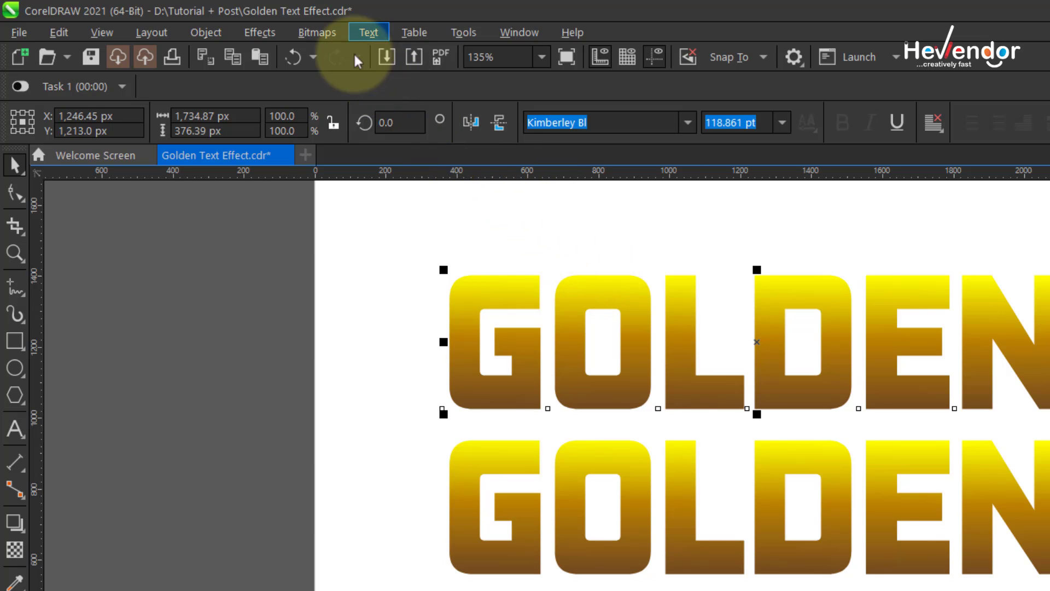
Step: Convert the top GOLDEN to a 300 dpi RGB bitmap with transparent background
click(333, 34)
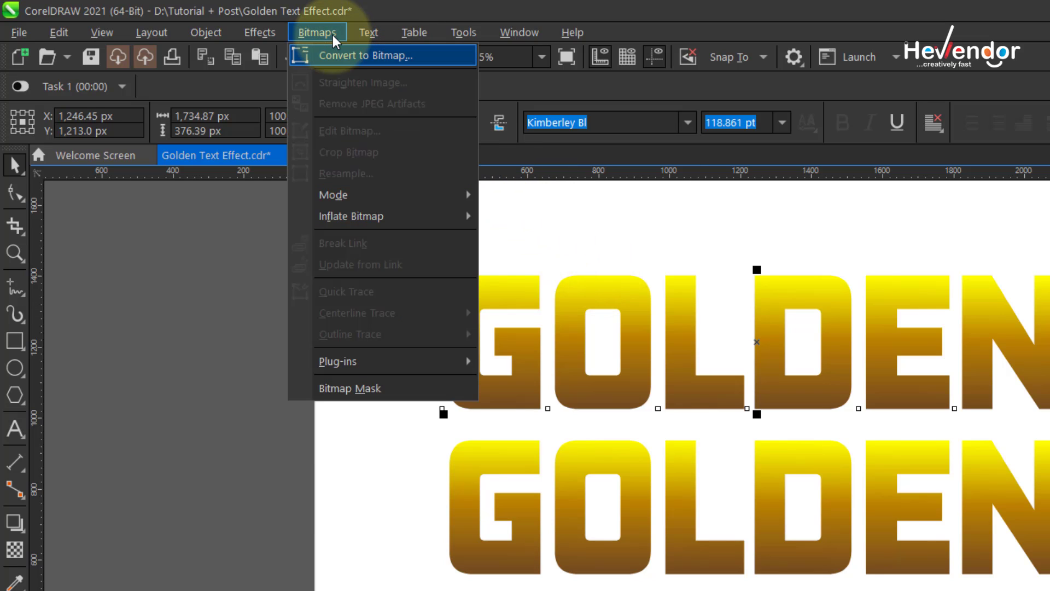
click(622, 257)
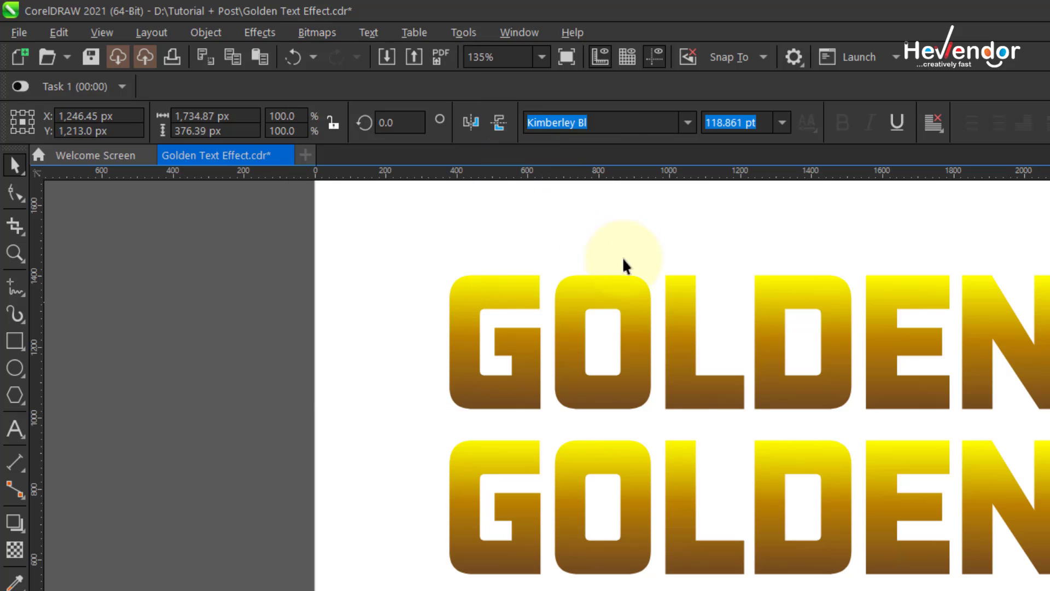
click(315, 34)
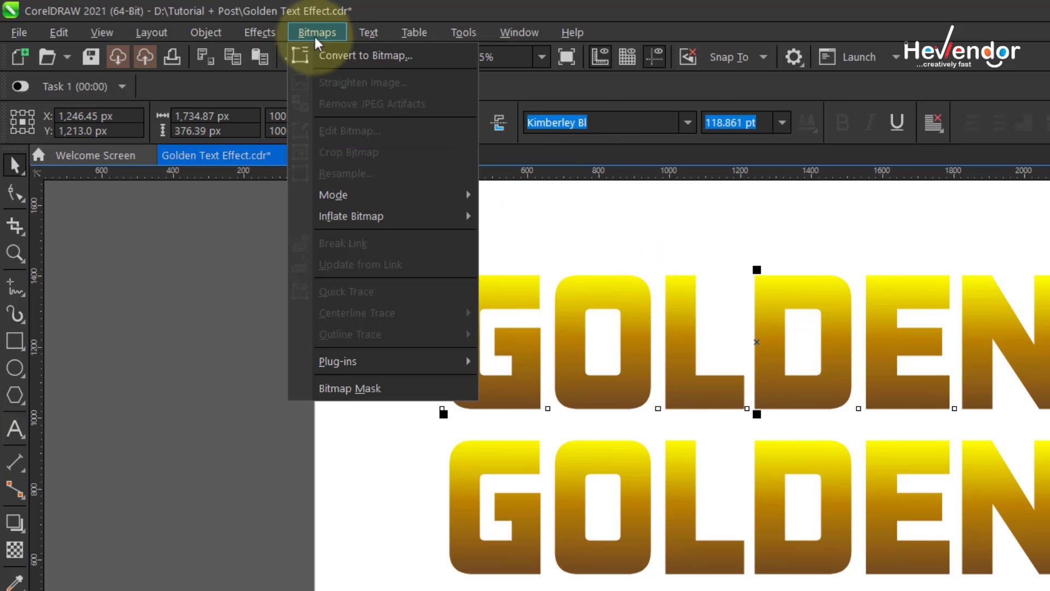
click(346, 55)
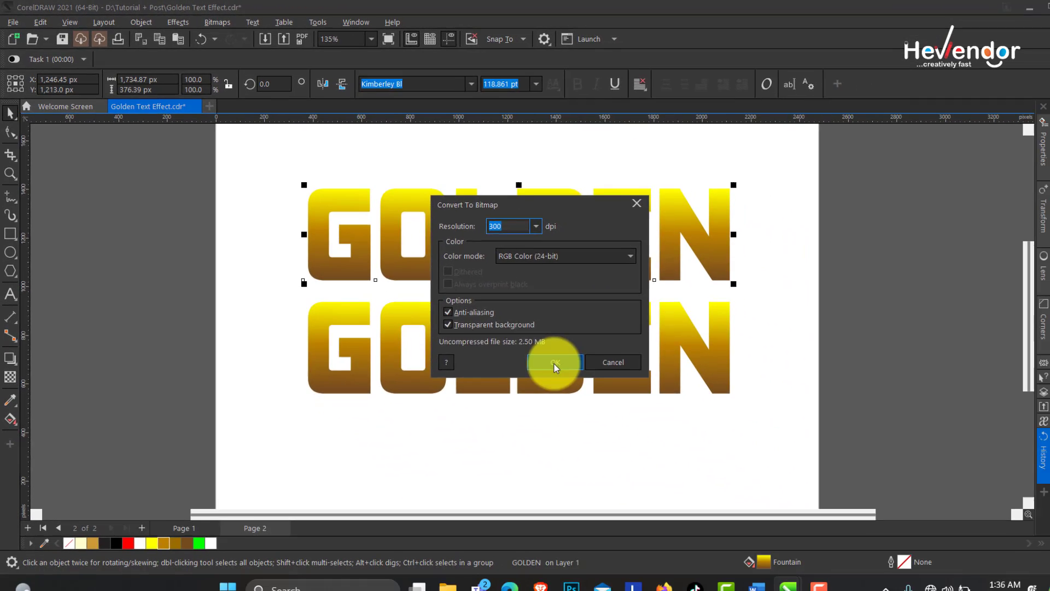
click(810, 528)
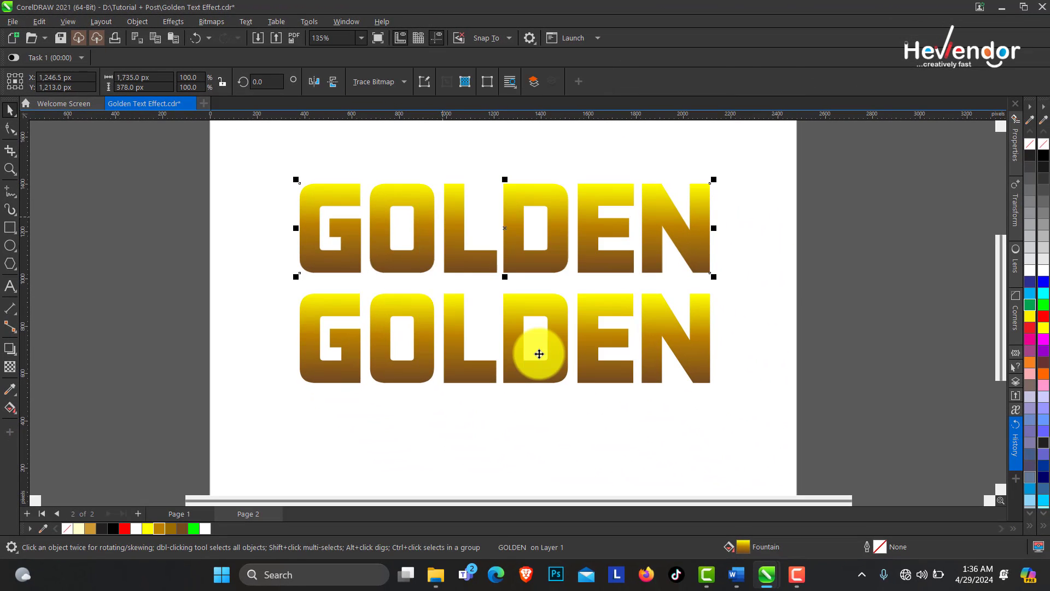
click(170, 21)
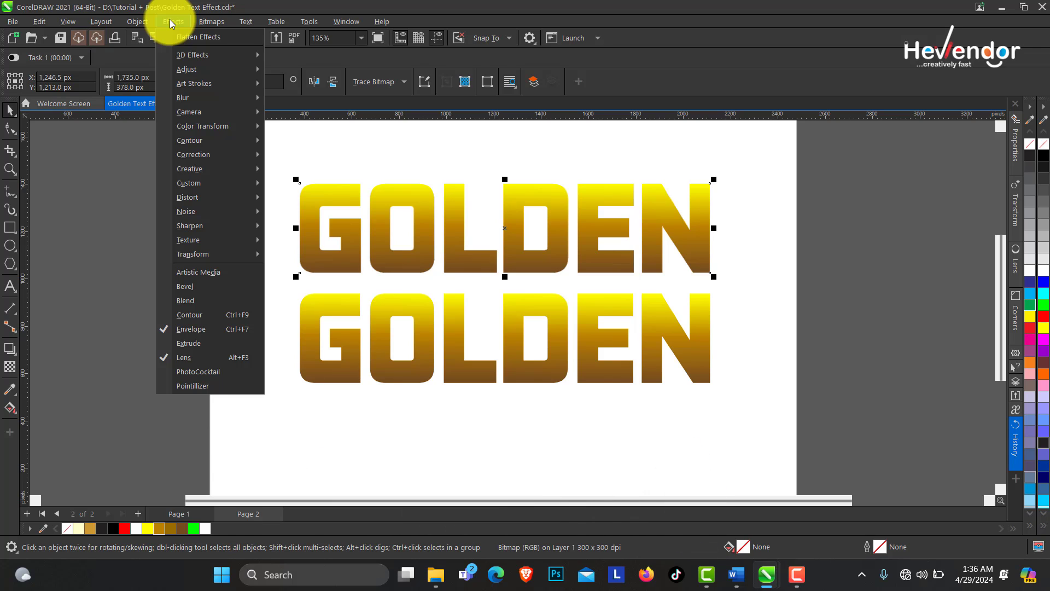
Step: Open the 3D Effects Emboss settings and raise the emboss depth to 15
key(Down)
key(Right)
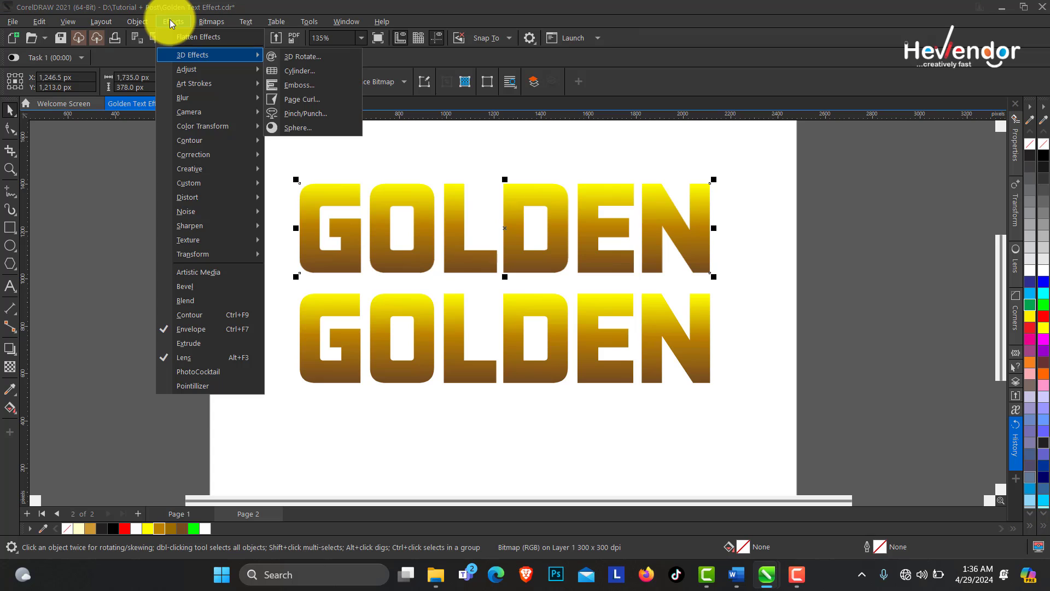
click(311, 87)
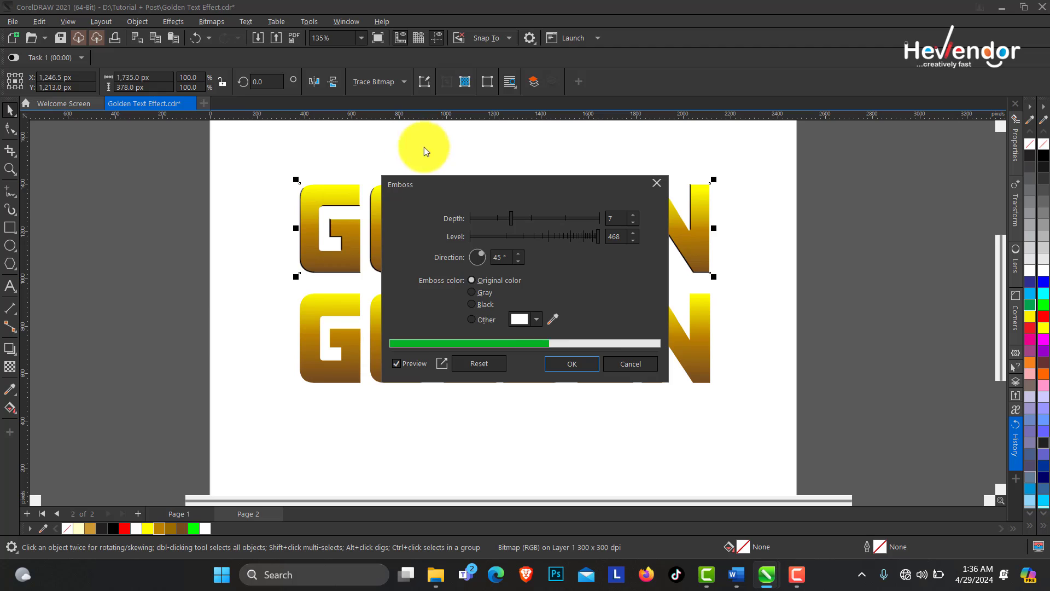
drag(491, 186, 793, 137)
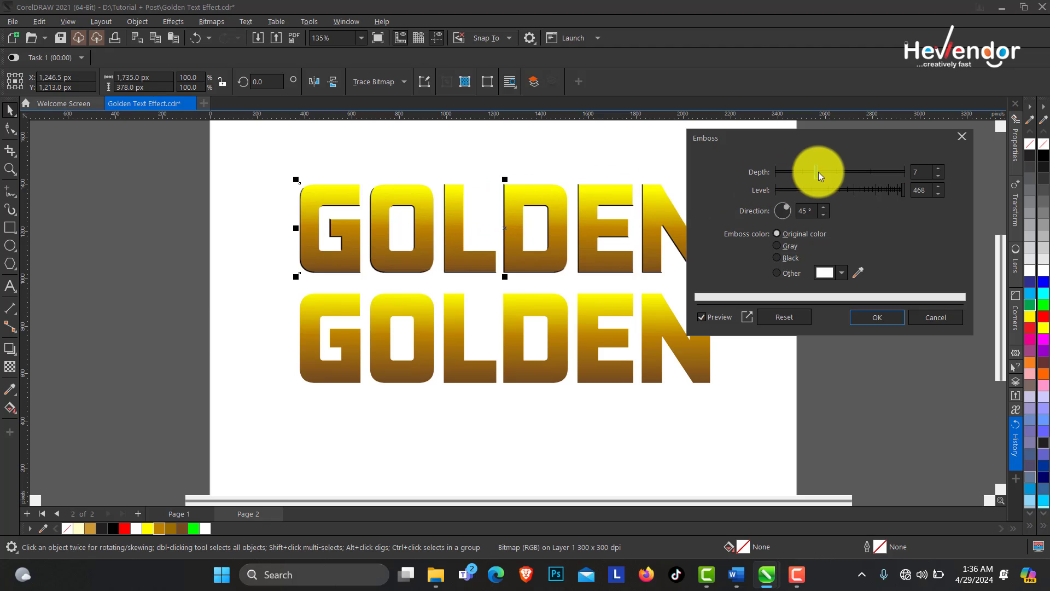
drag(817, 172, 872, 175)
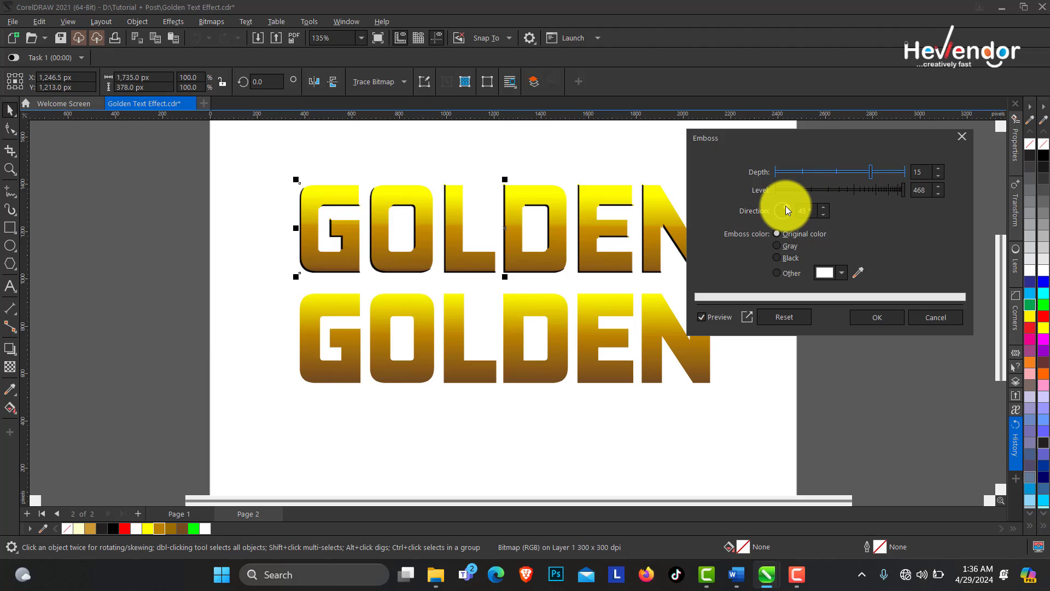
drag(785, 206, 773, 211)
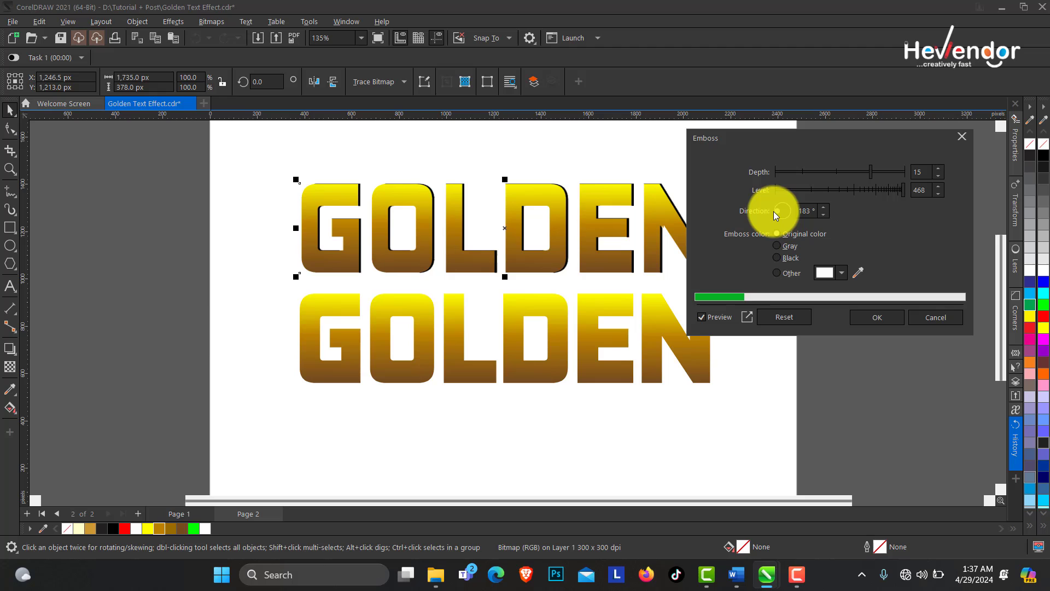
drag(782, 137, 577, 298)
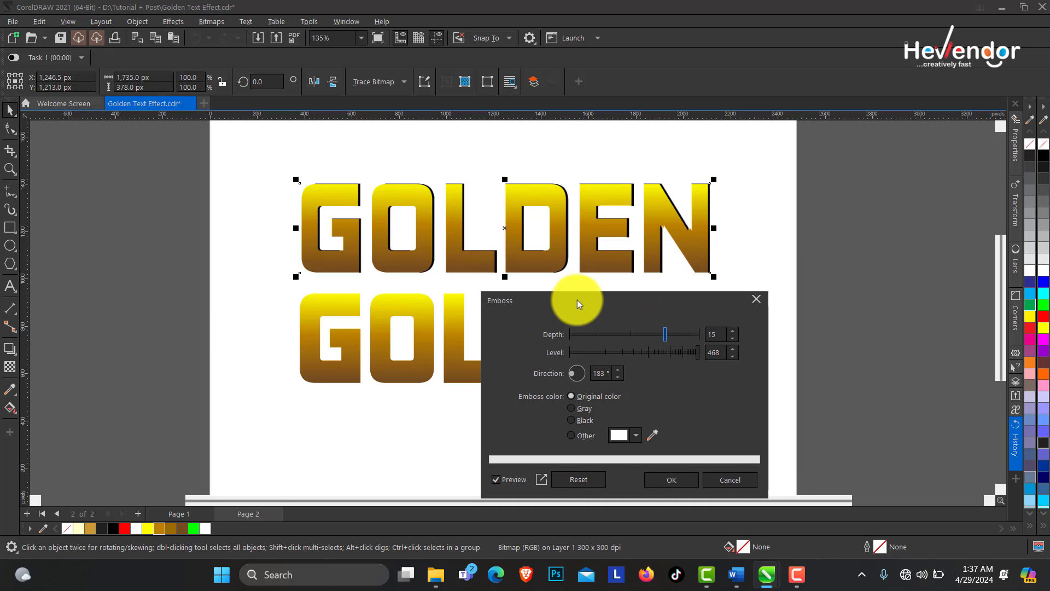
Step: Set the emboss light direction to 45° and apply it in original colour
click(569, 377)
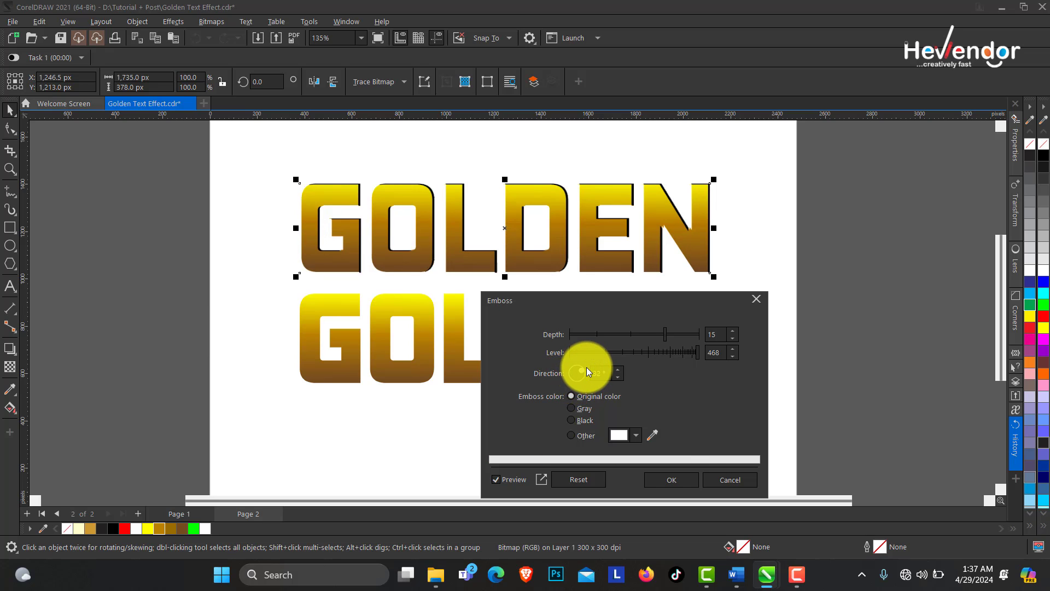
click(587, 367)
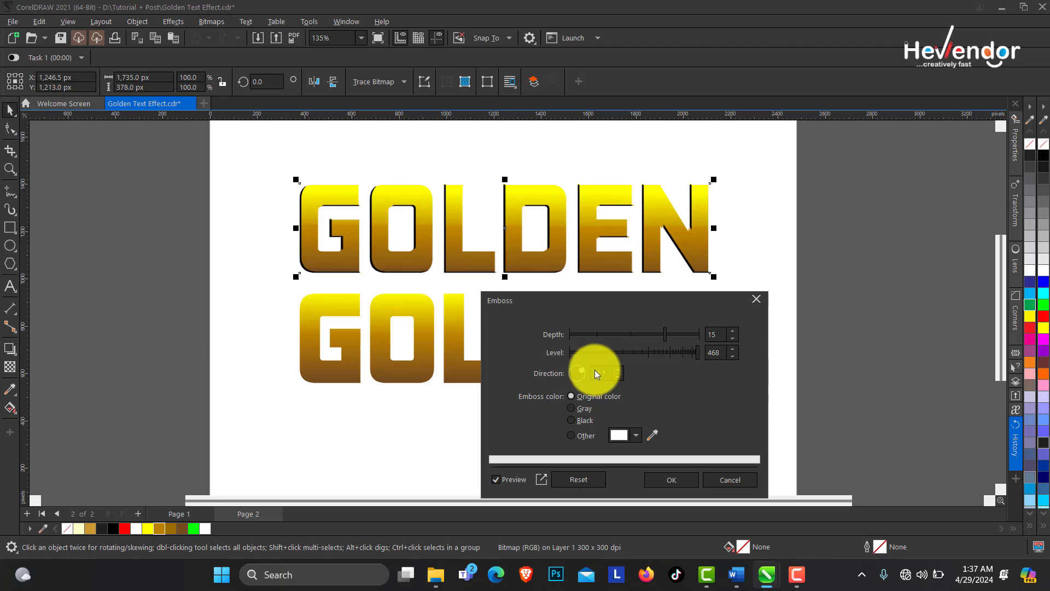
double_click(601, 372)
text(4)
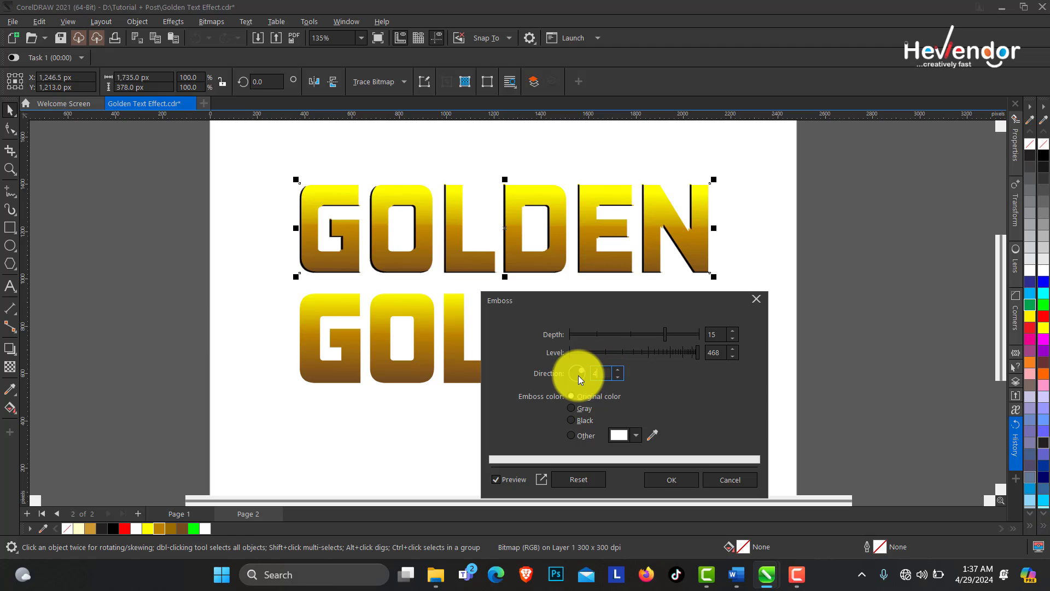
text(5)
key(Tab)
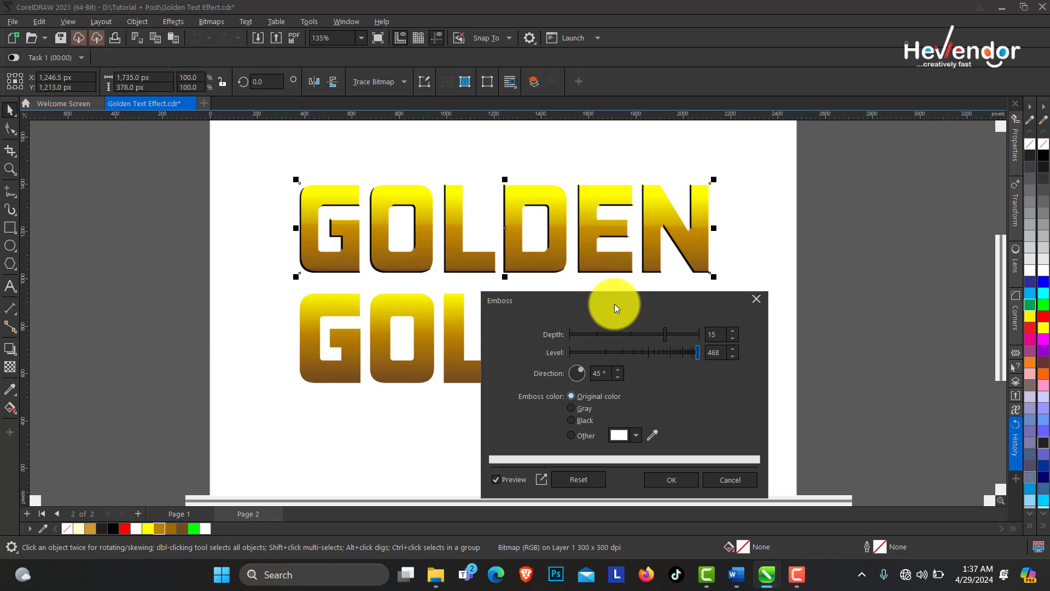
drag(614, 303, 667, 229)
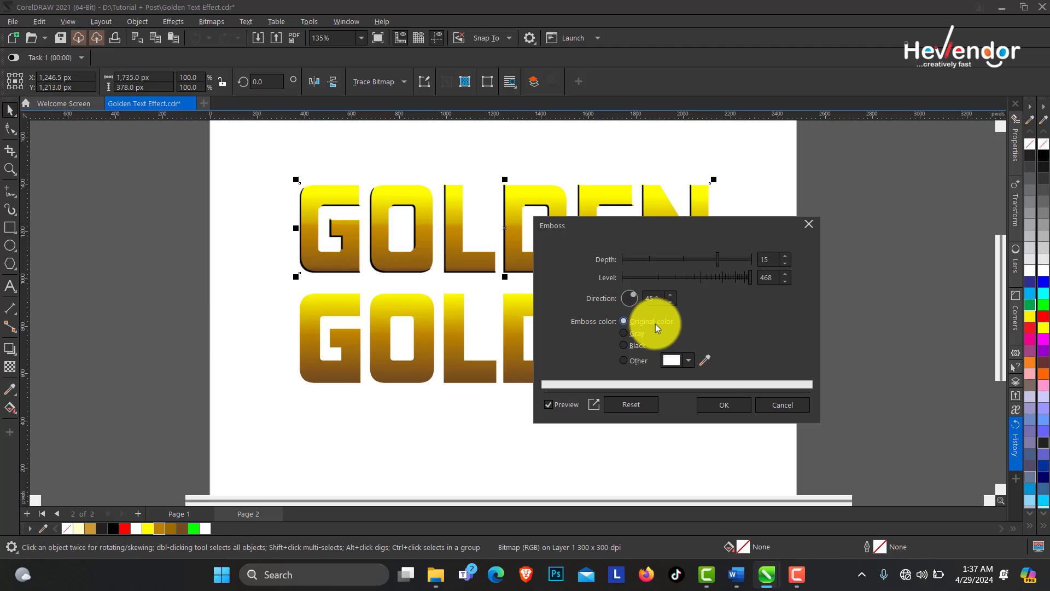
click(722, 406)
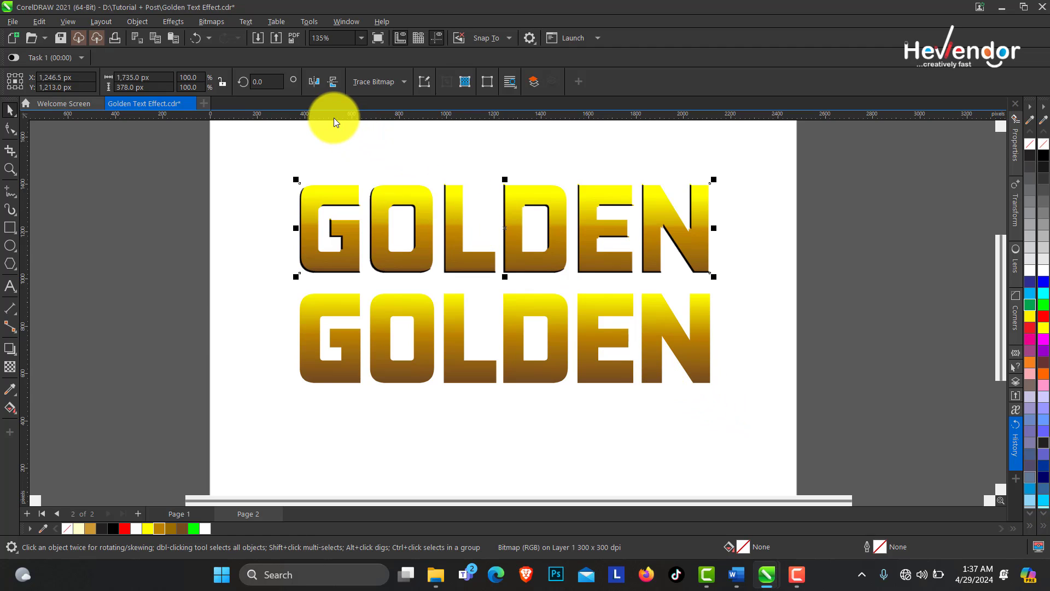
Step: Open the Plastic effect and make initial depth and highlight adjustments
click(174, 21)
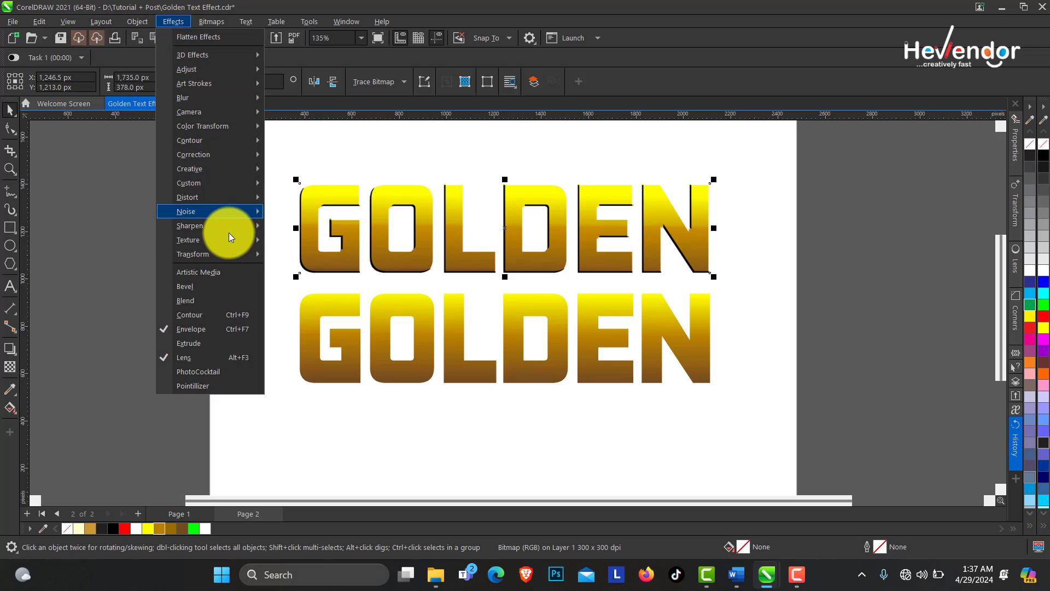
mouse_move(228, 233)
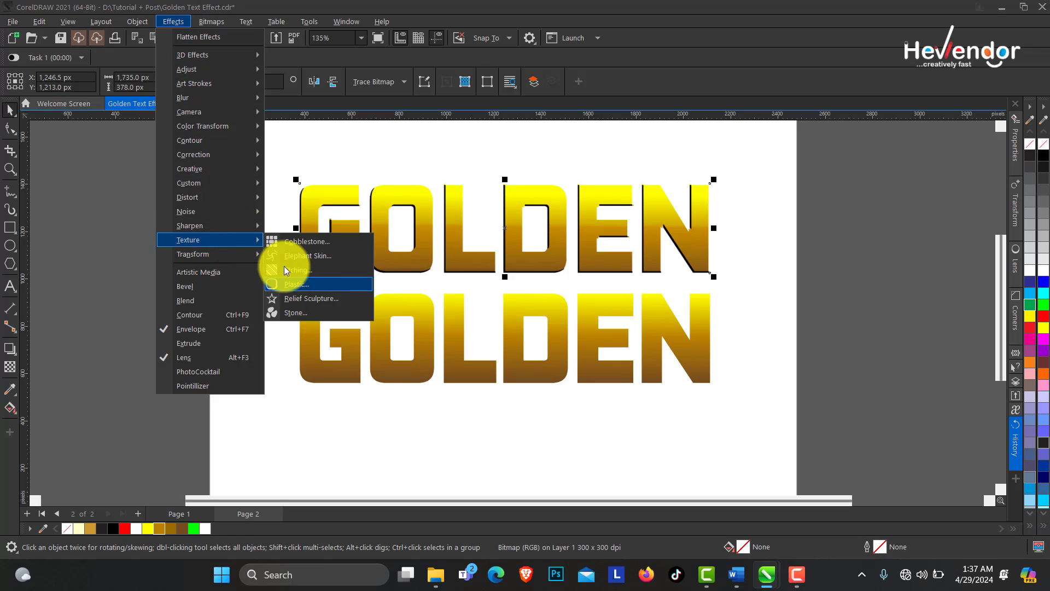
click(319, 288)
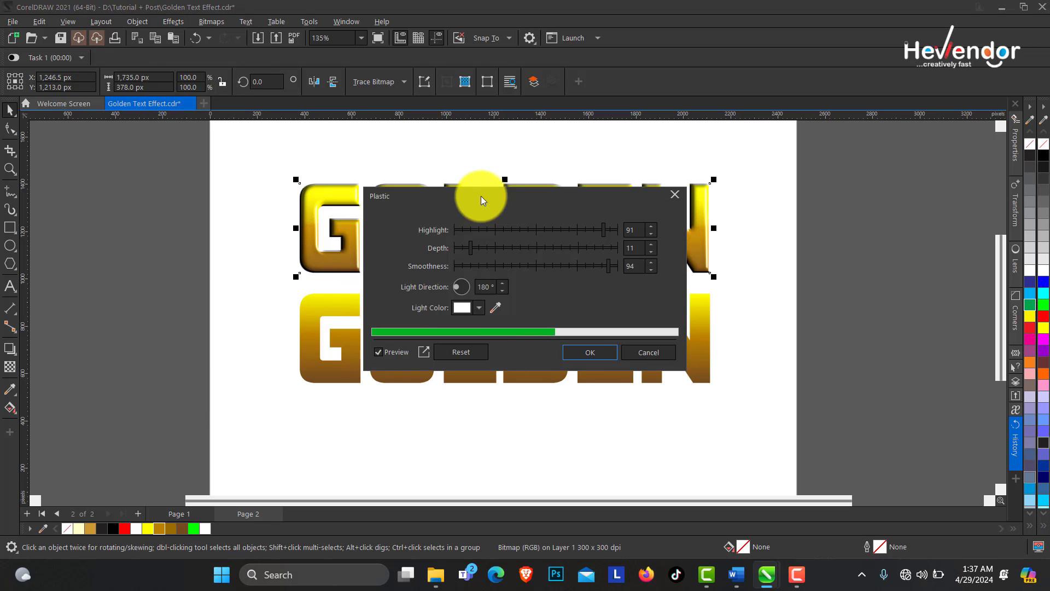
drag(583, 195, 779, 163)
drag(765, 217, 784, 218)
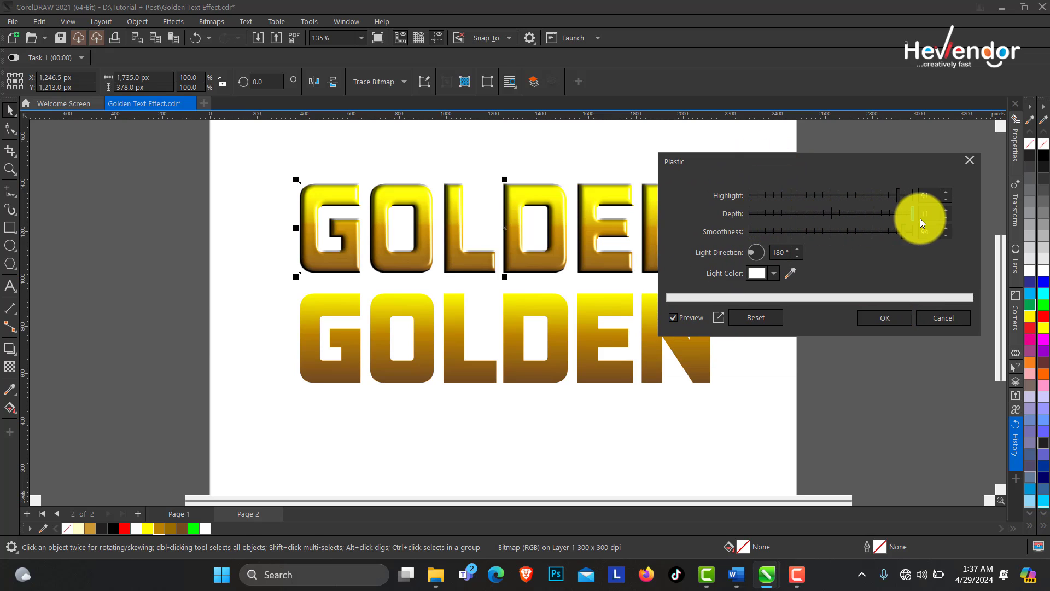
mouse_move(920, 218)
mouse_down()
mouse_move(764, 216)
mouse_move(906, 212)
mouse_move(904, 235)
mouse_move(920, 236)
mouse_up()
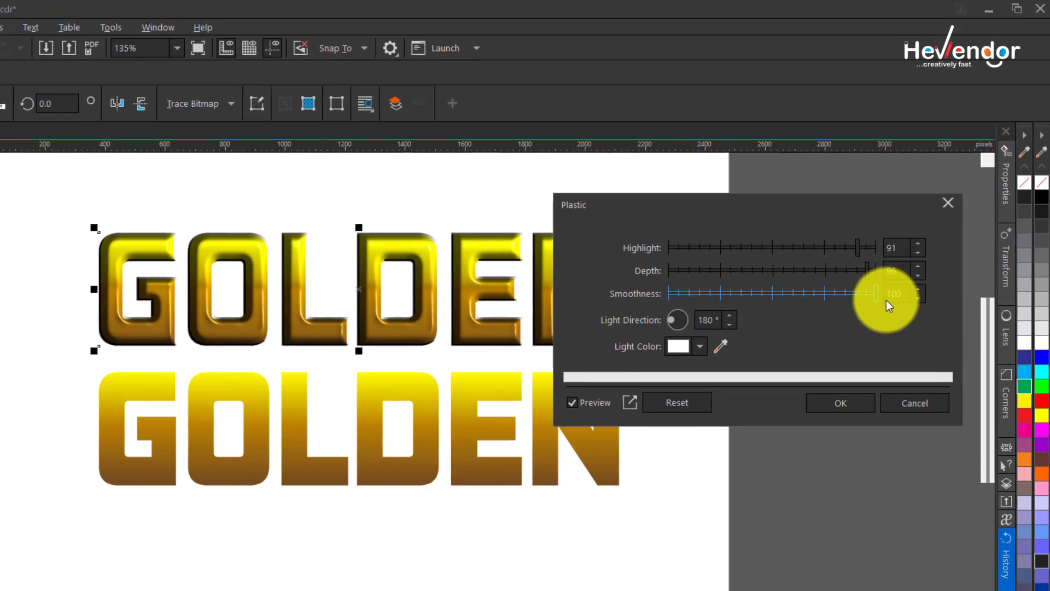
drag(737, 215, 697, 241)
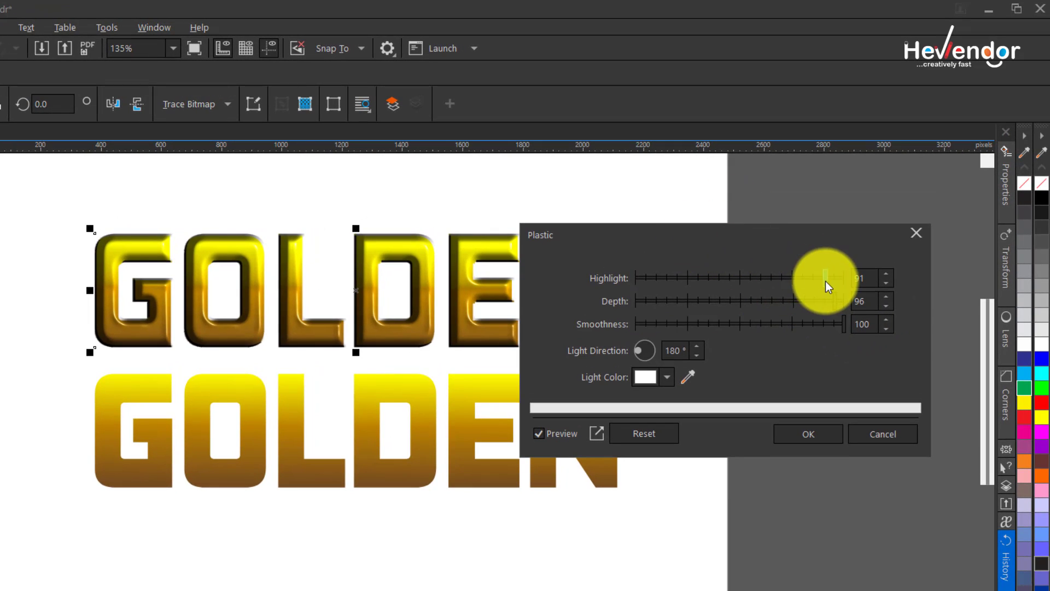
drag(825, 281, 748, 277)
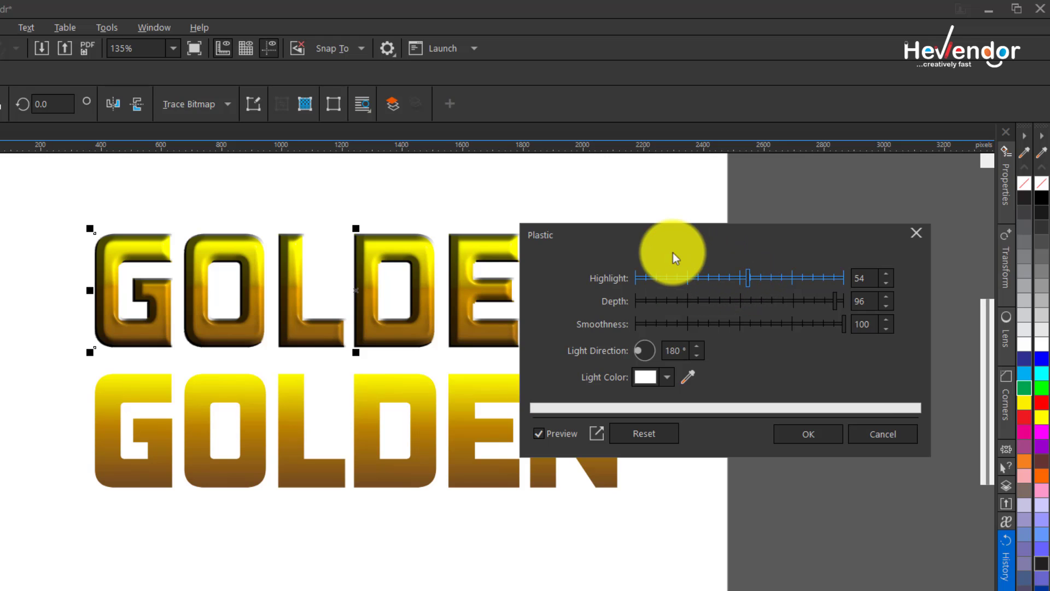
drag(641, 242, 274, 373)
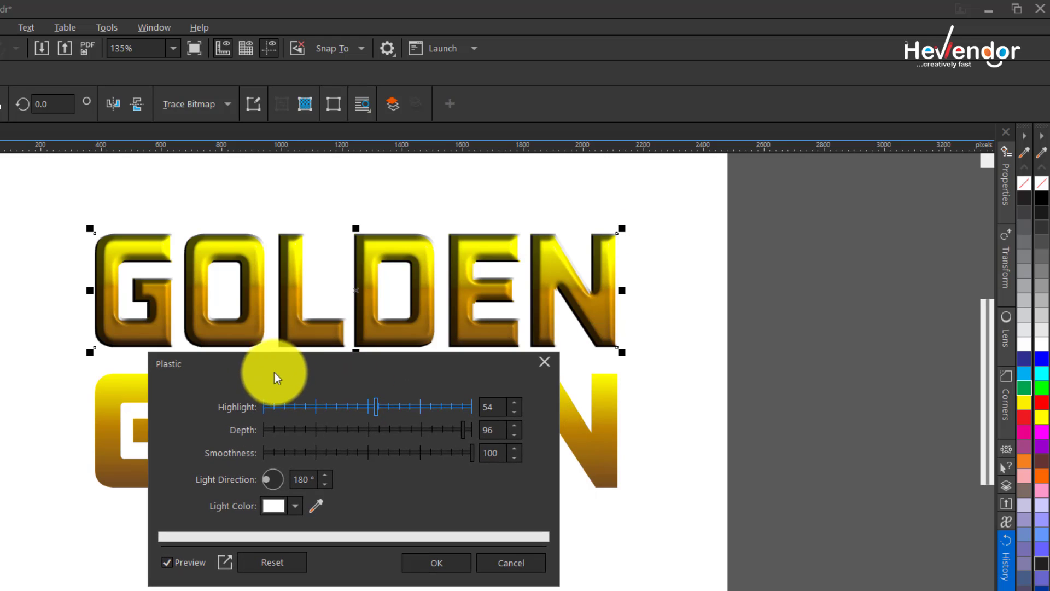
Step: Settle the plastic highlight at 89 and the depth at 10
click(413, 407)
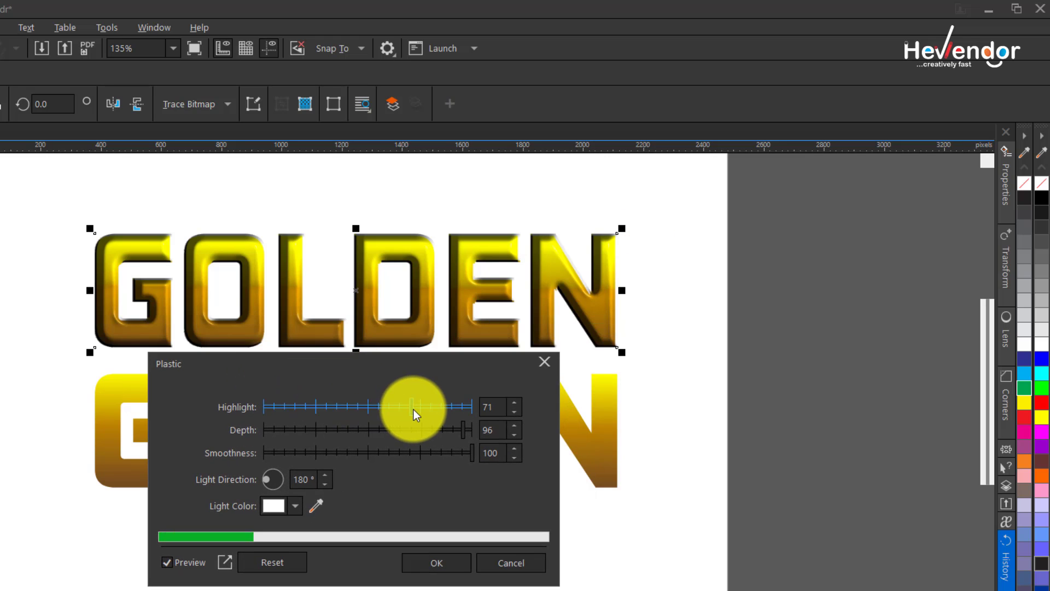
click(449, 407)
click(287, 429)
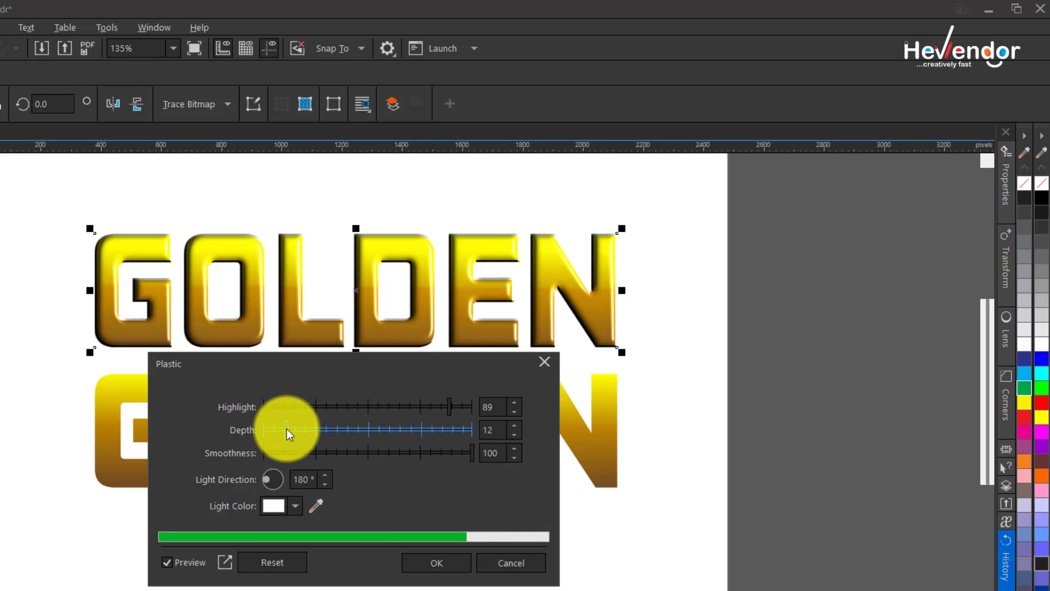
click(272, 430)
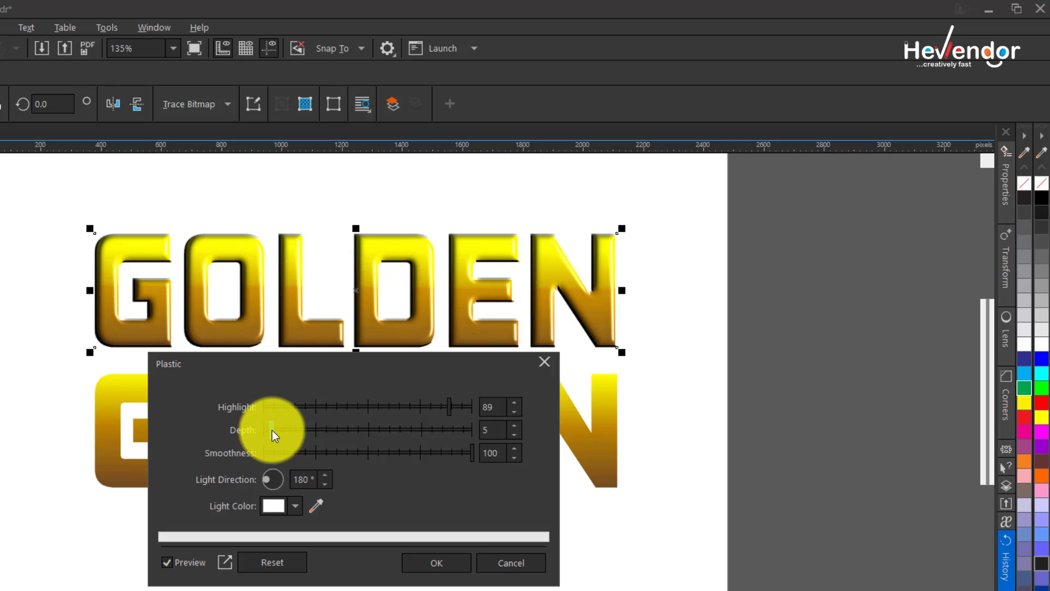
click(289, 429)
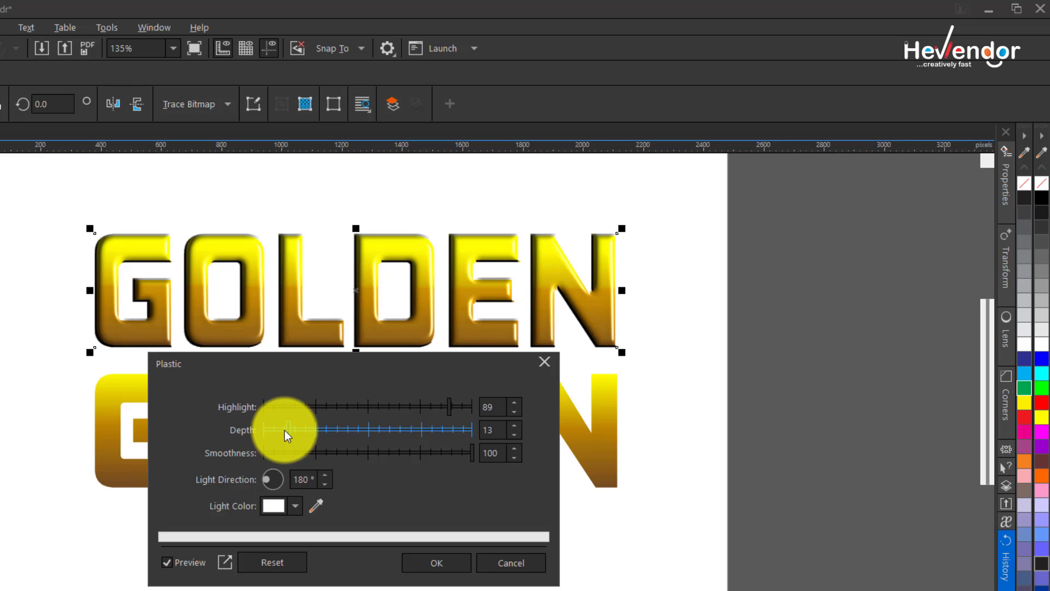
click(298, 429)
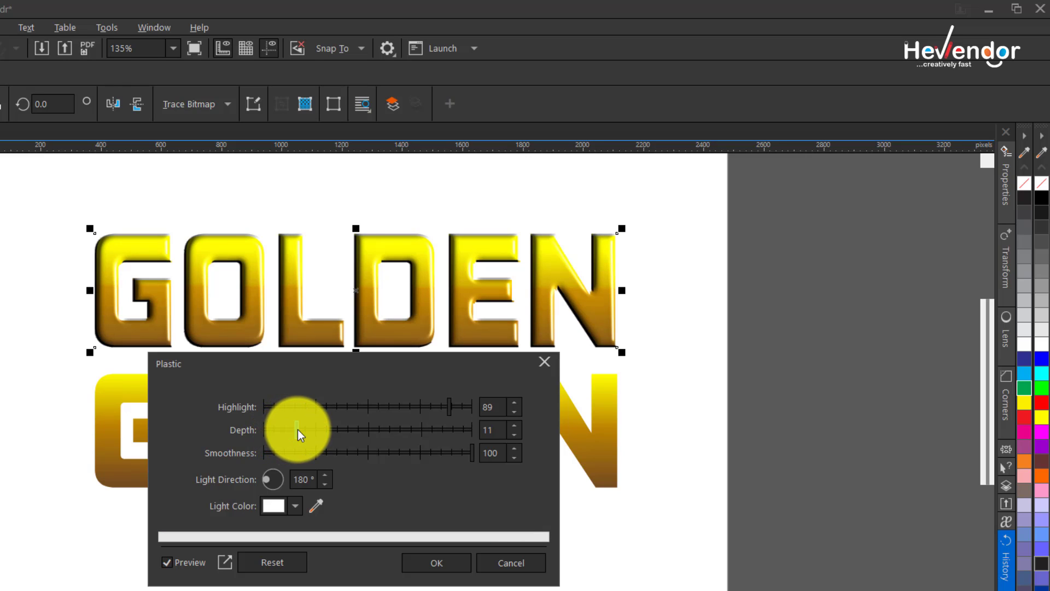
click(472, 431)
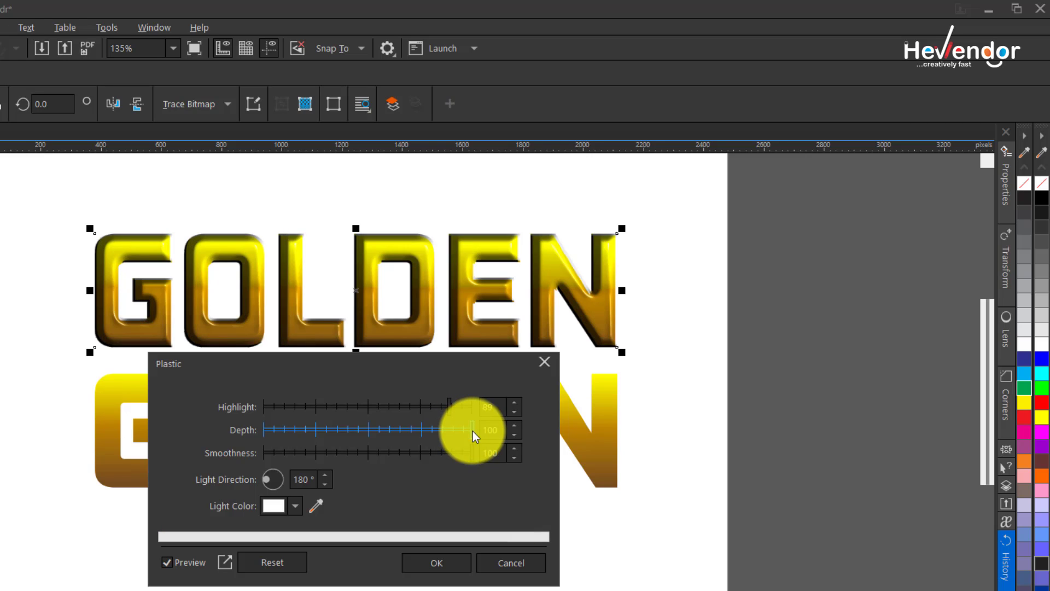
drag(473, 431, 462, 430)
click(449, 429)
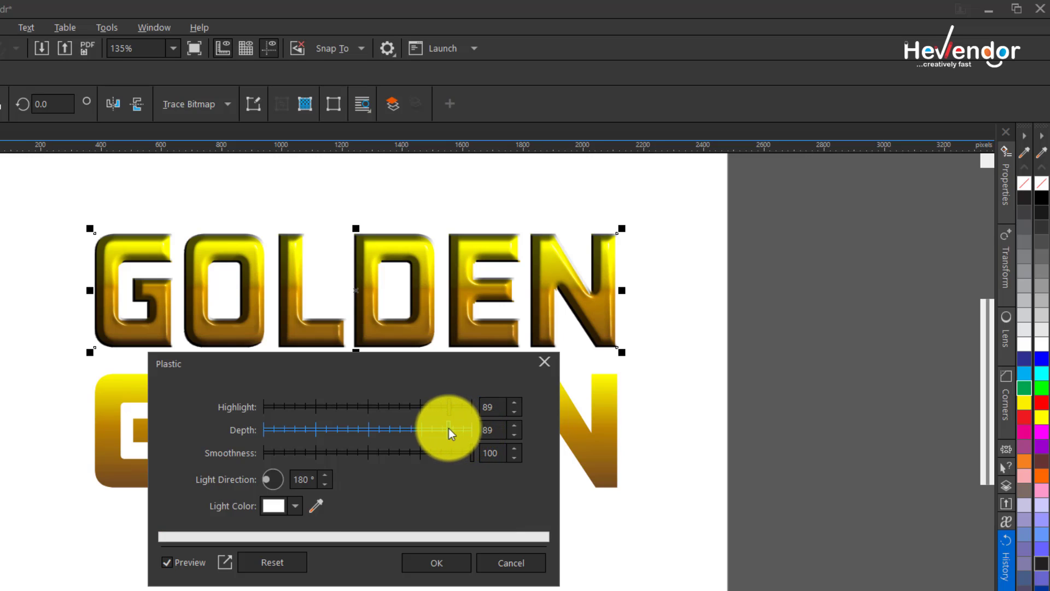
drag(425, 428, 284, 431)
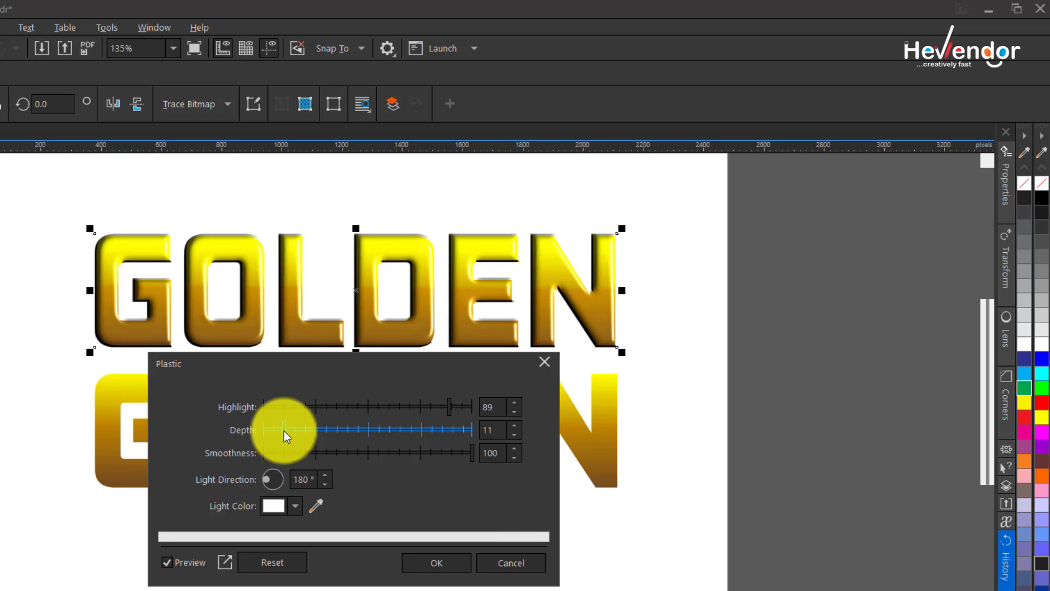
click(513, 434)
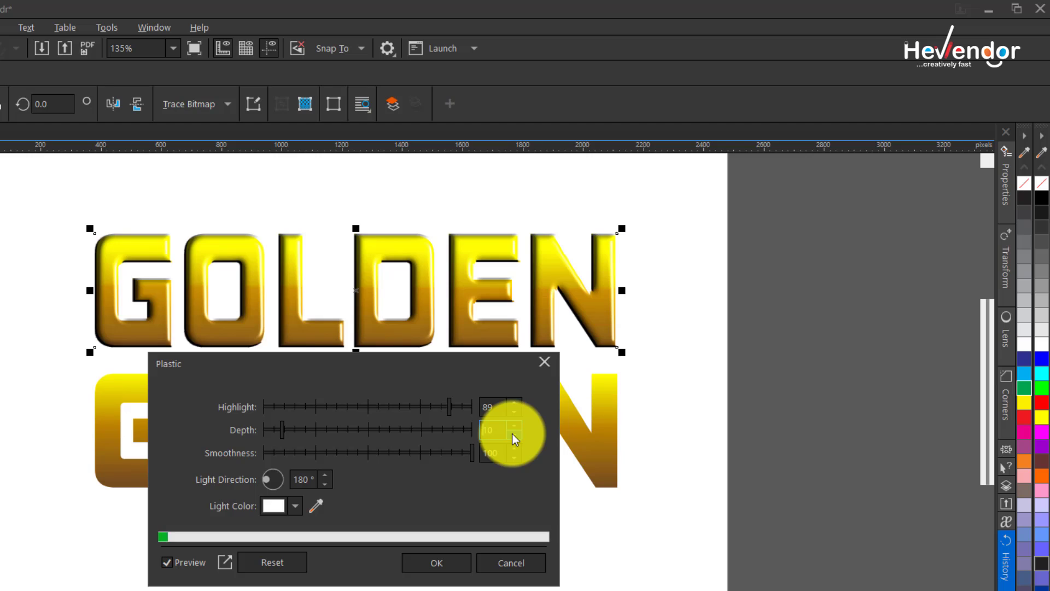
click(270, 430)
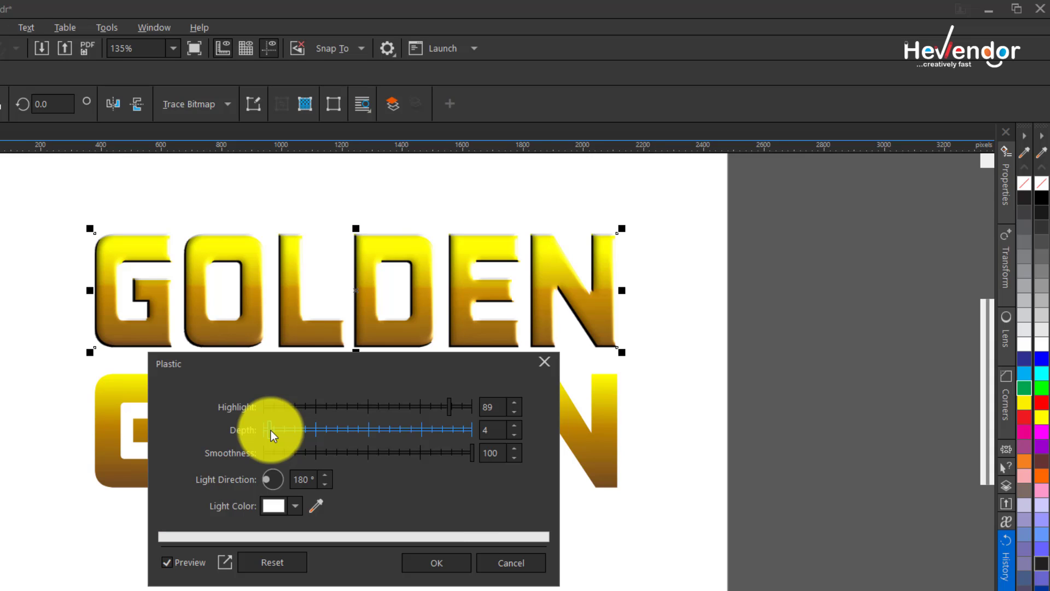
click(514, 426)
click(514, 425)
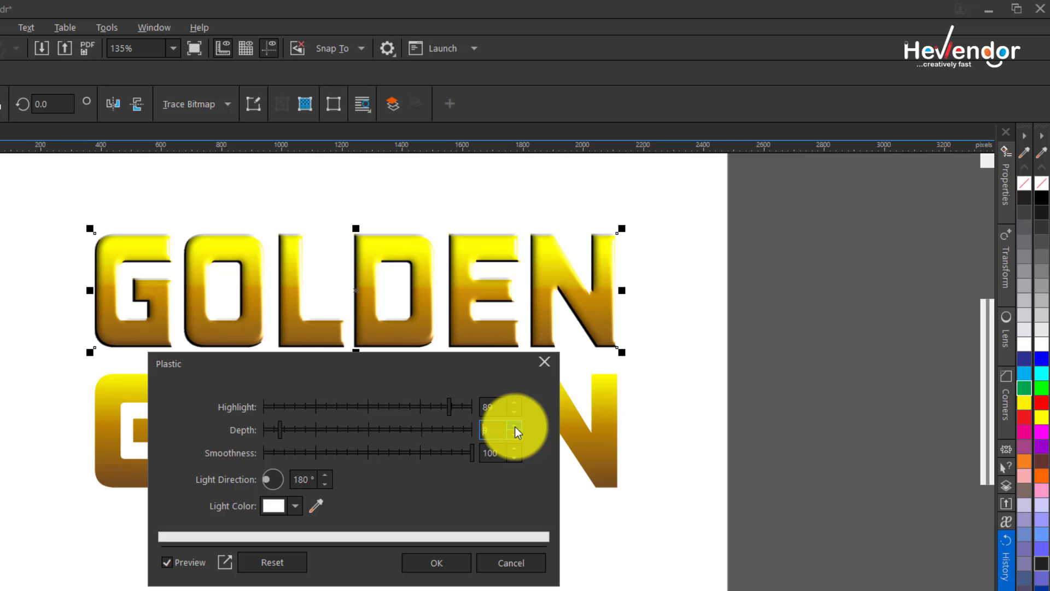
click(514, 426)
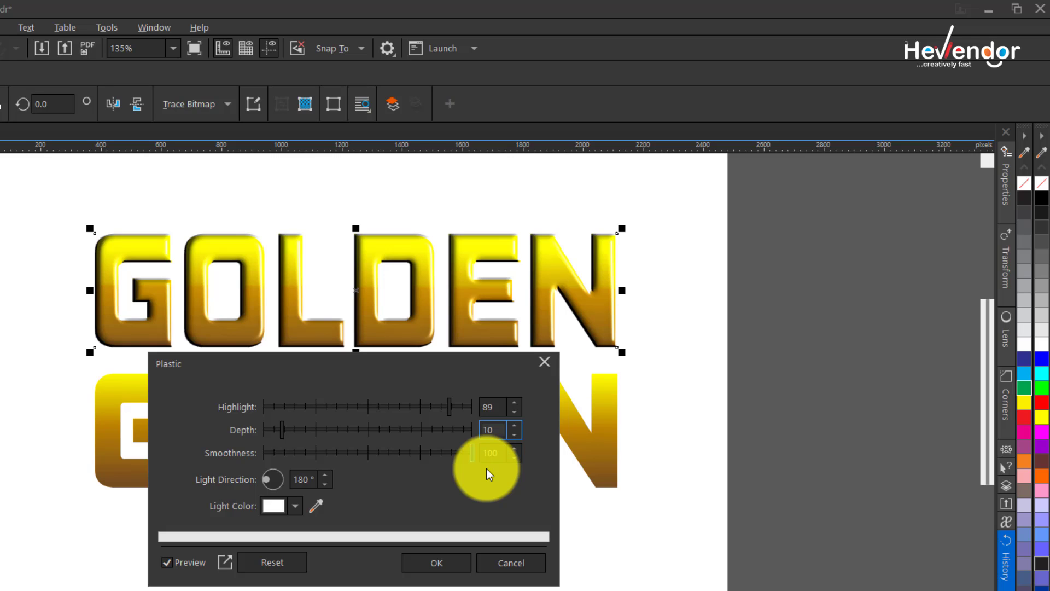
Step: Set the plastic smoothness to 100 and the light direction to 180°
click(422, 456)
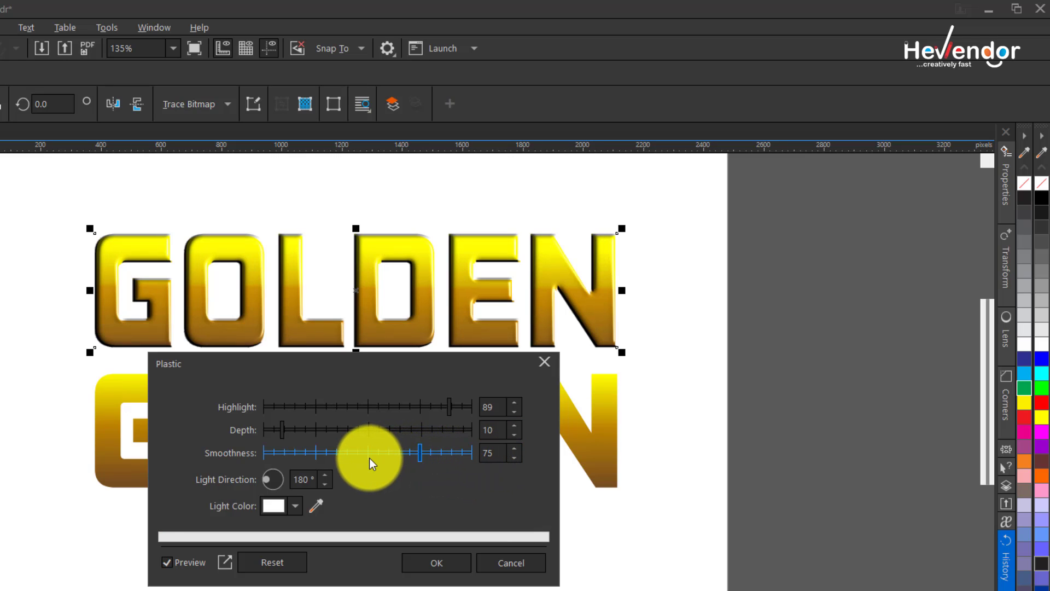
drag(370, 458, 280, 455)
drag(280, 455, 433, 453)
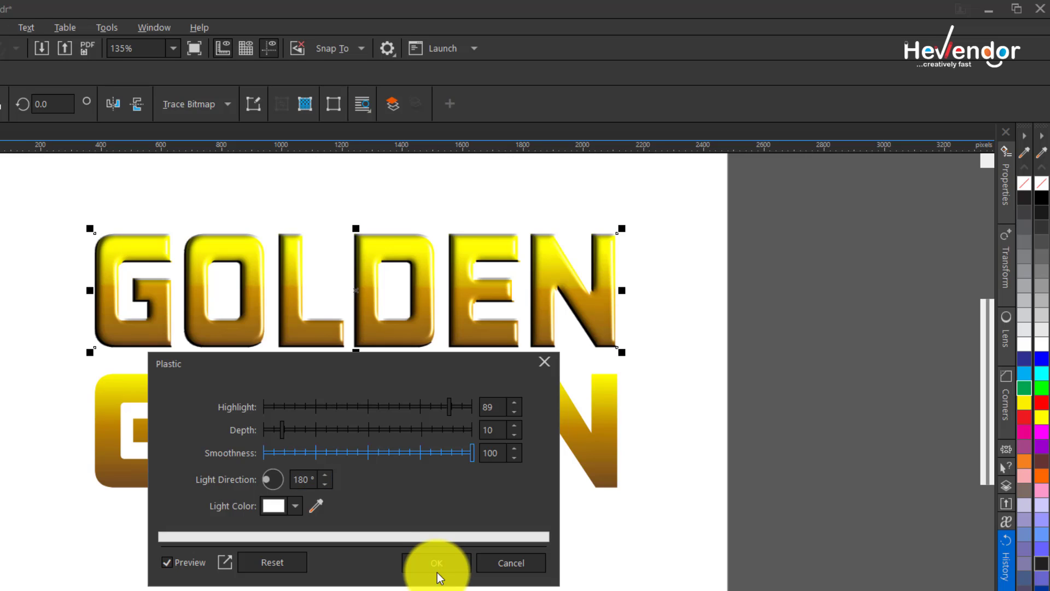
click(266, 479)
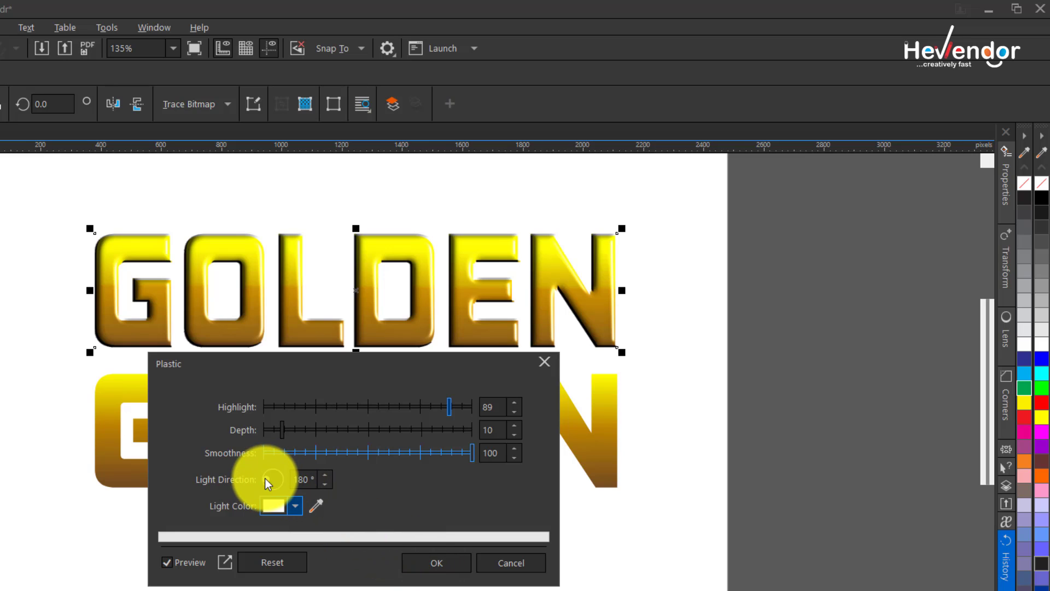
drag(265, 478, 293, 474)
click(292, 472)
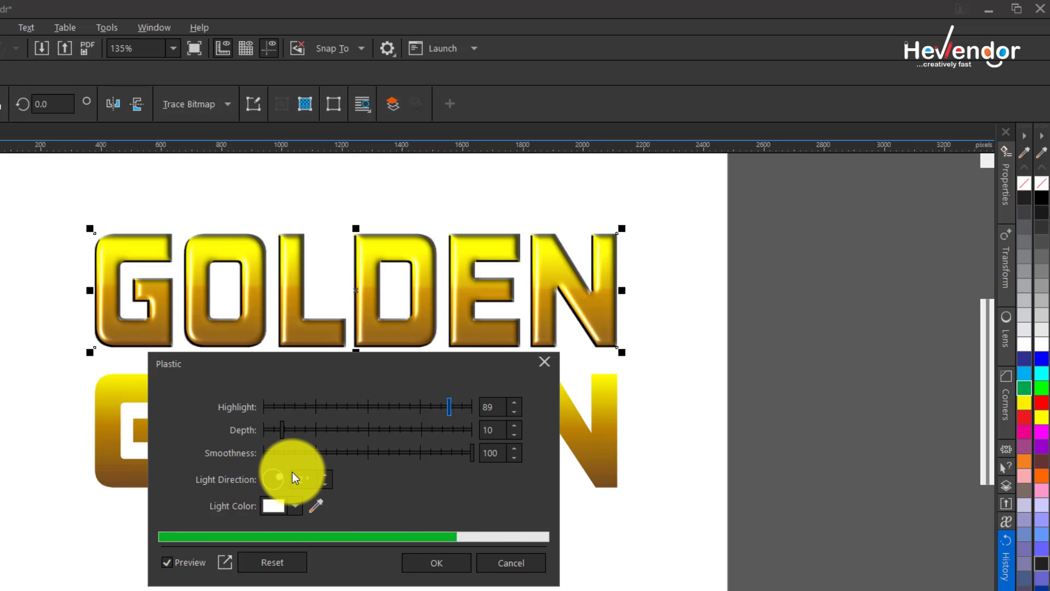
drag(312, 479, 272, 474)
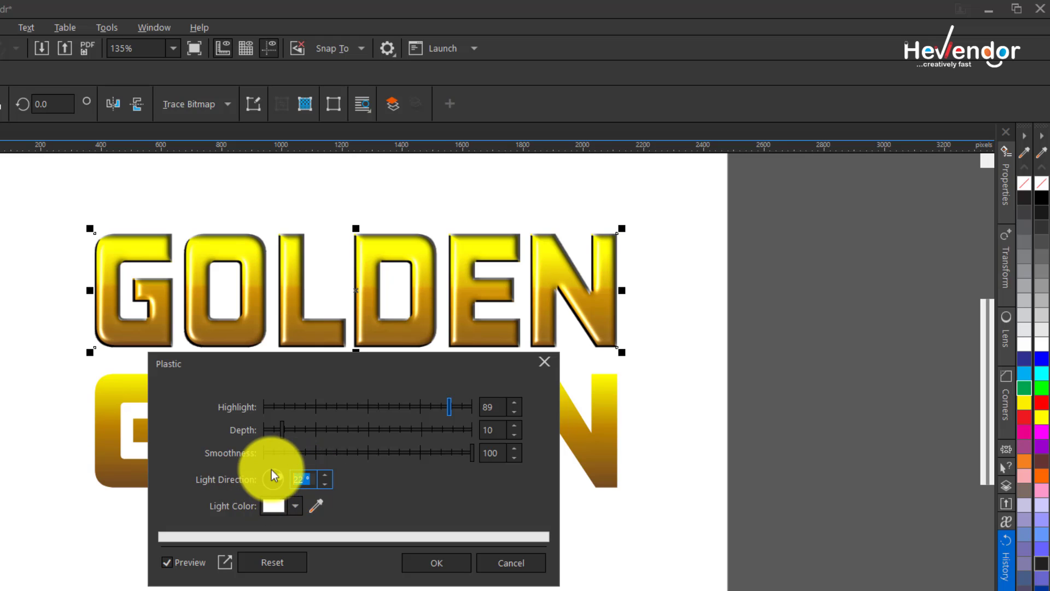
text(180)
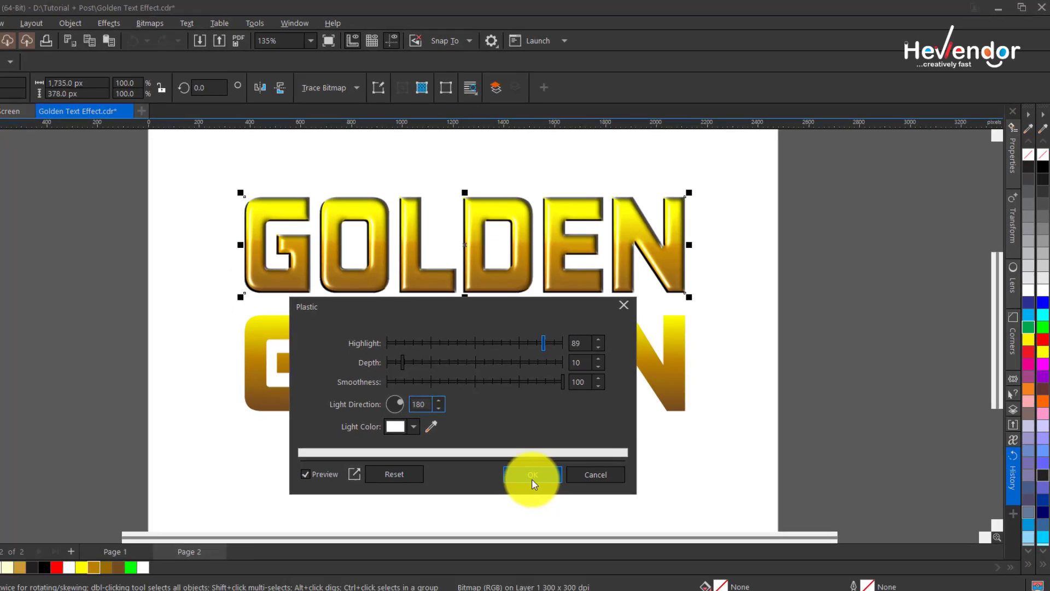
Step: Apply the Plastic effect to GOLDEN and nudge the embossed bitmap slightly upward
click(437, 562)
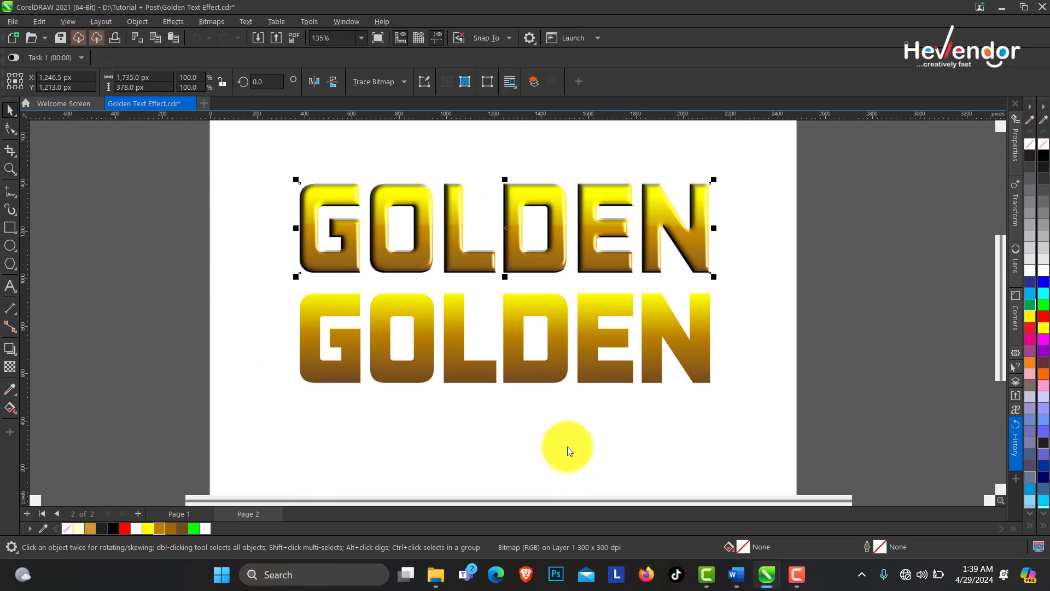
click(10, 168)
drag(281, 171, 733, 434)
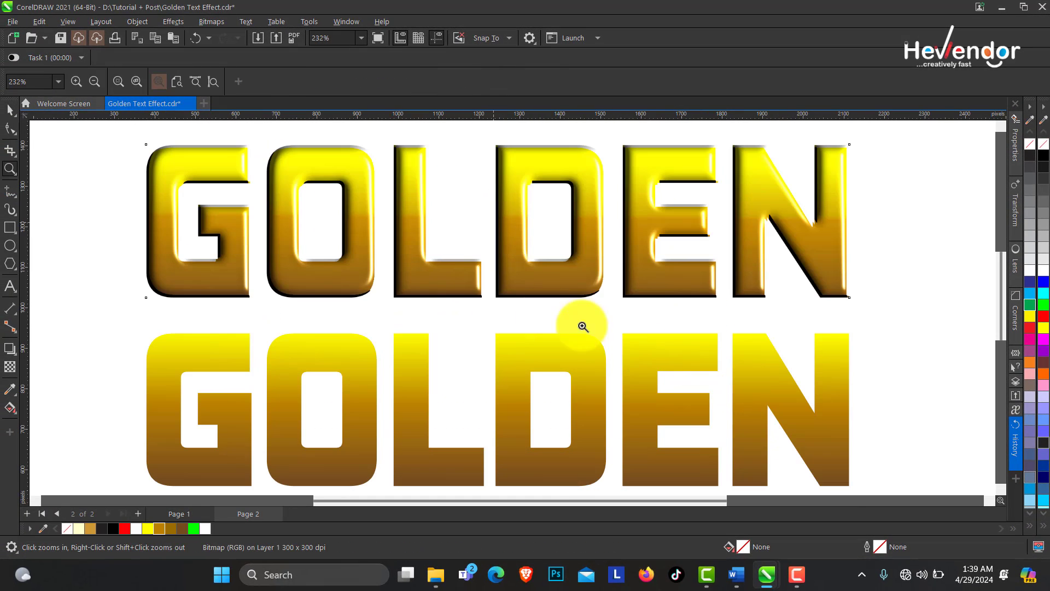
click(10, 109)
click(136, 312)
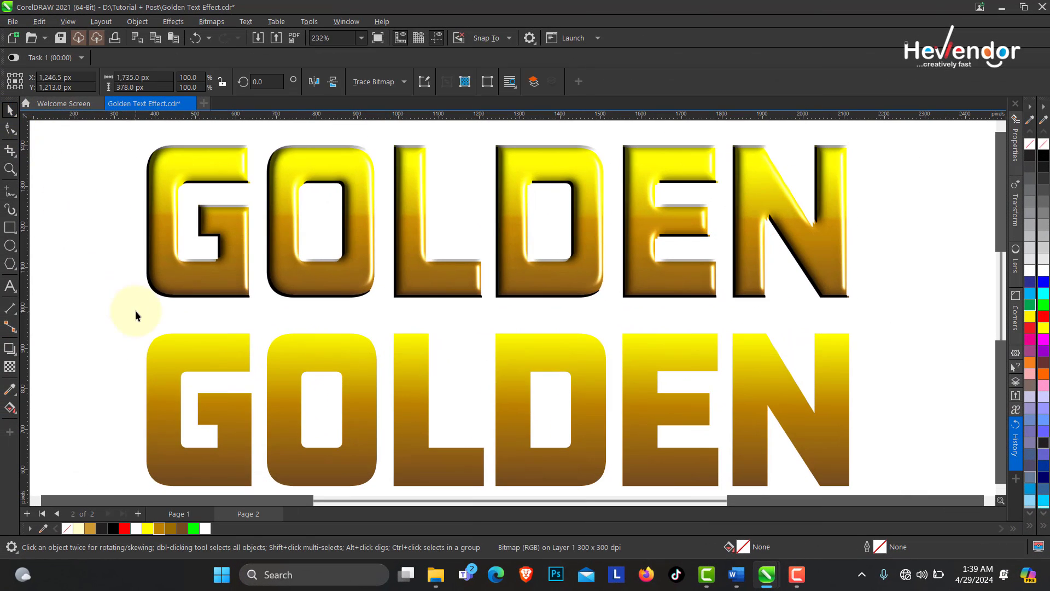
click(230, 269)
mouse_move(286, 241)
mouse_down()
mouse_move(284, 200)
mouse_move(281, 260)
mouse_up()
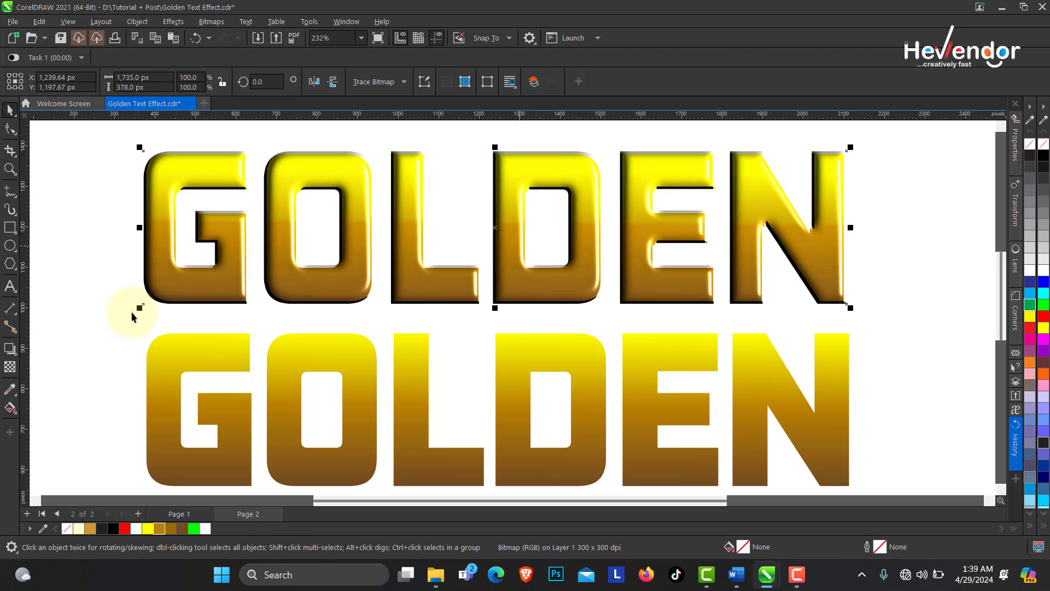
Step: Try dragging the flat gradient GOLDEN over the embossed bitmap, then undo the move
click(16, 354)
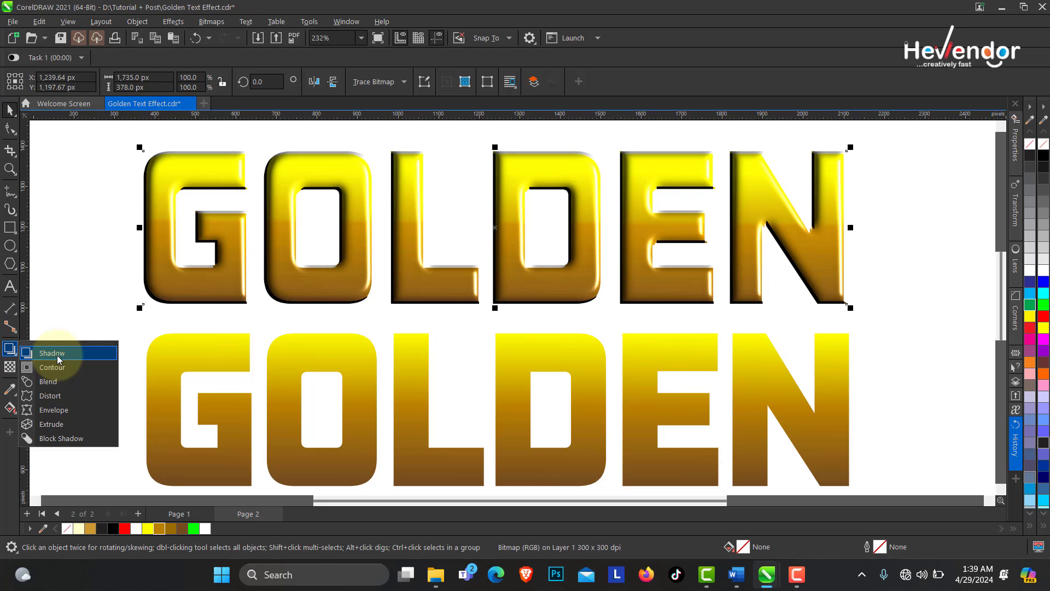
click(52, 353)
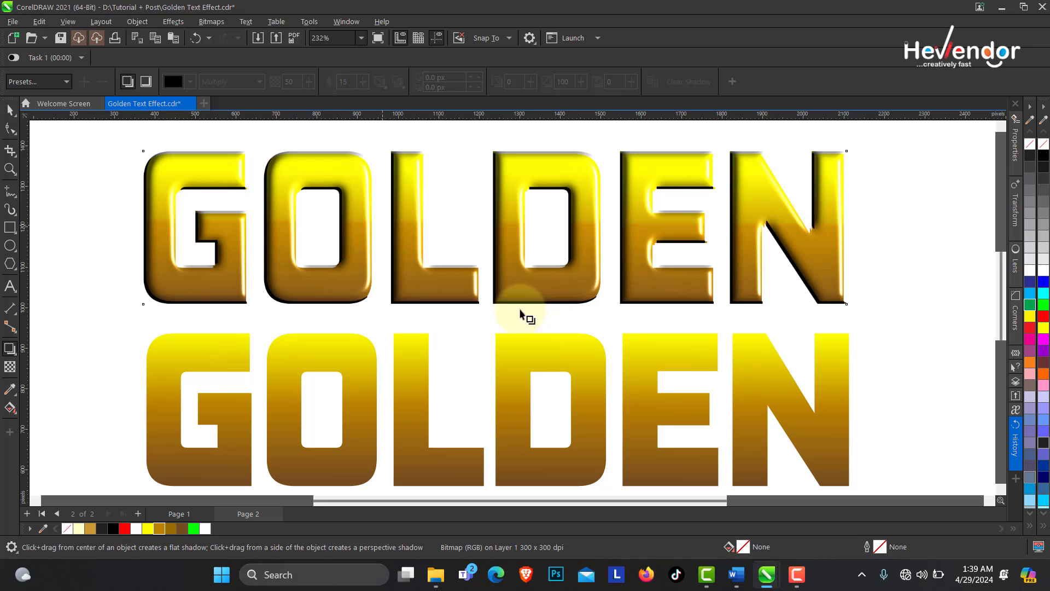
click(10, 110)
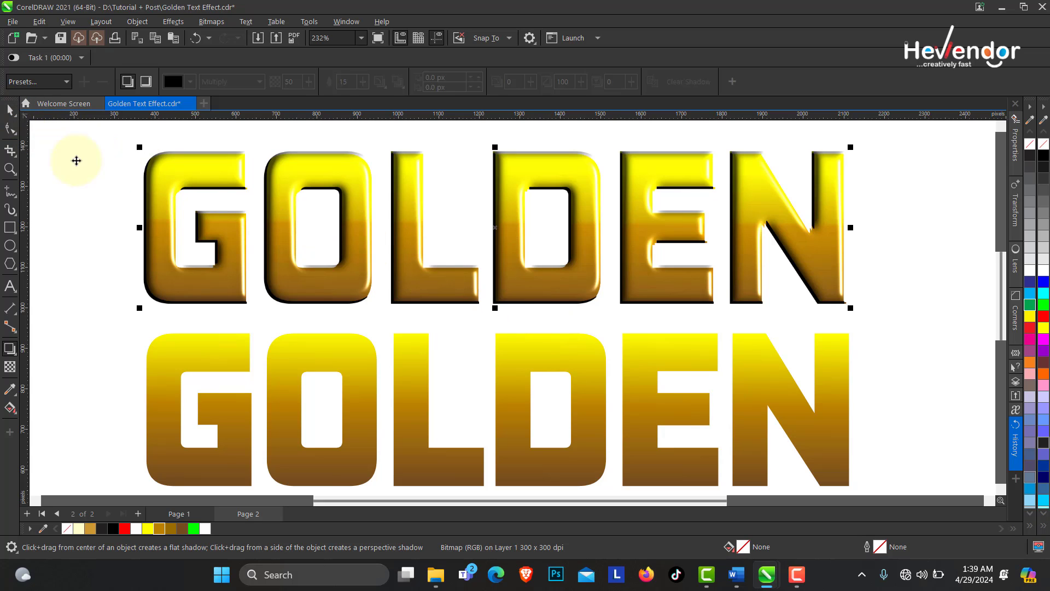
click(356, 352)
drag(356, 352, 363, 264)
click(357, 369)
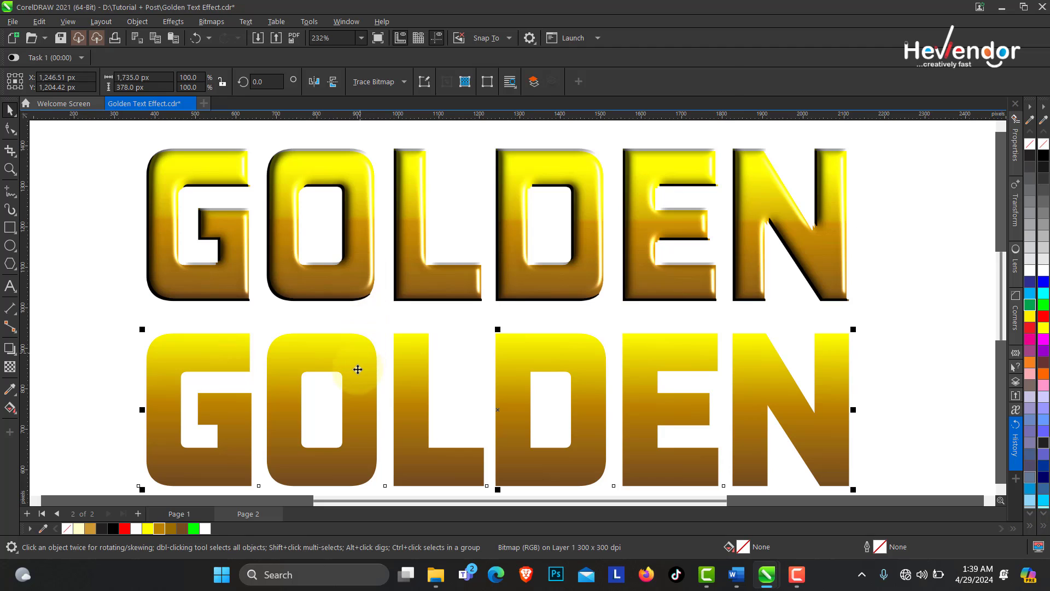
click(386, 485)
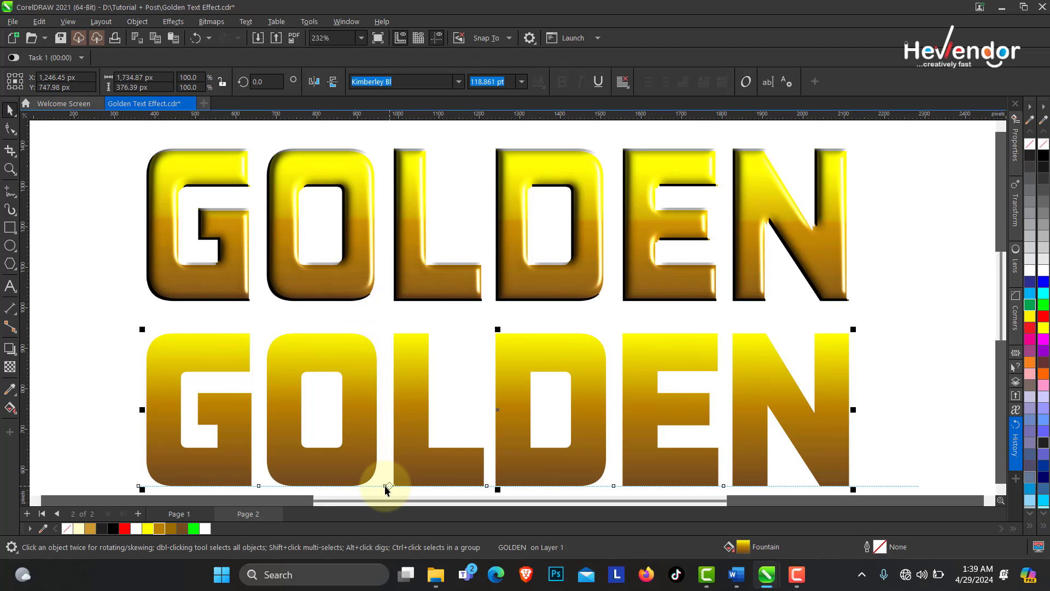
drag(386, 485, 388, 300)
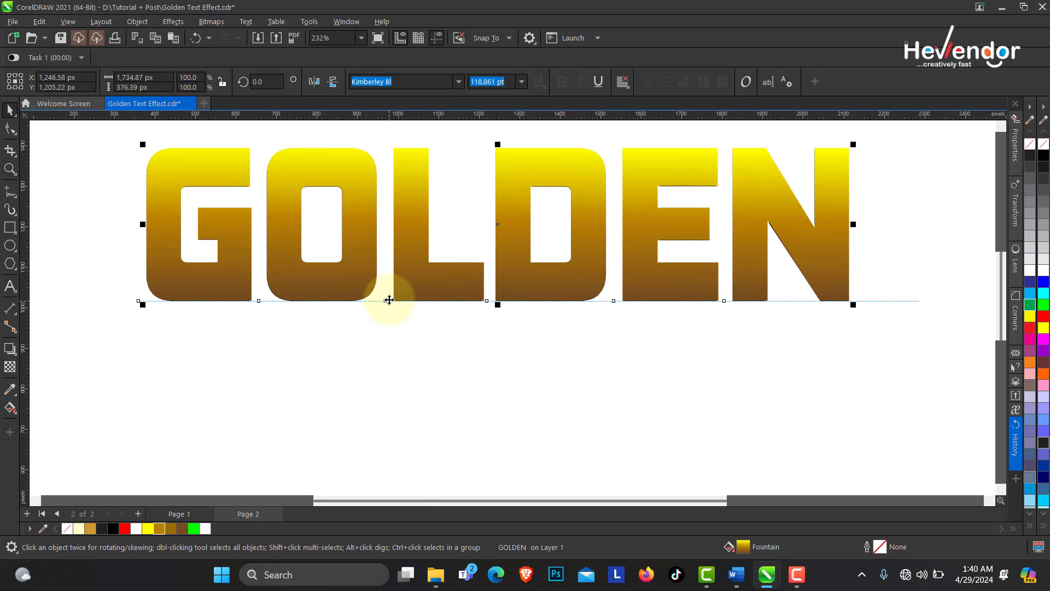
key(ctrl+z)
Step: Centre-align the embossed bitmap with the flat GOLDEN text and drag both higher
click(411, 268)
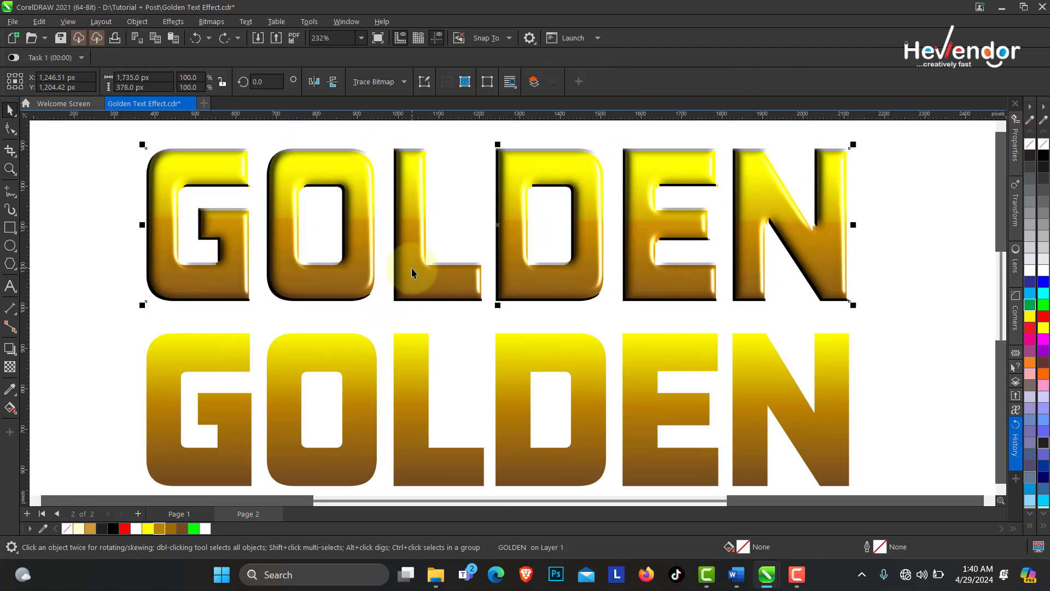
shift+click(415, 392)
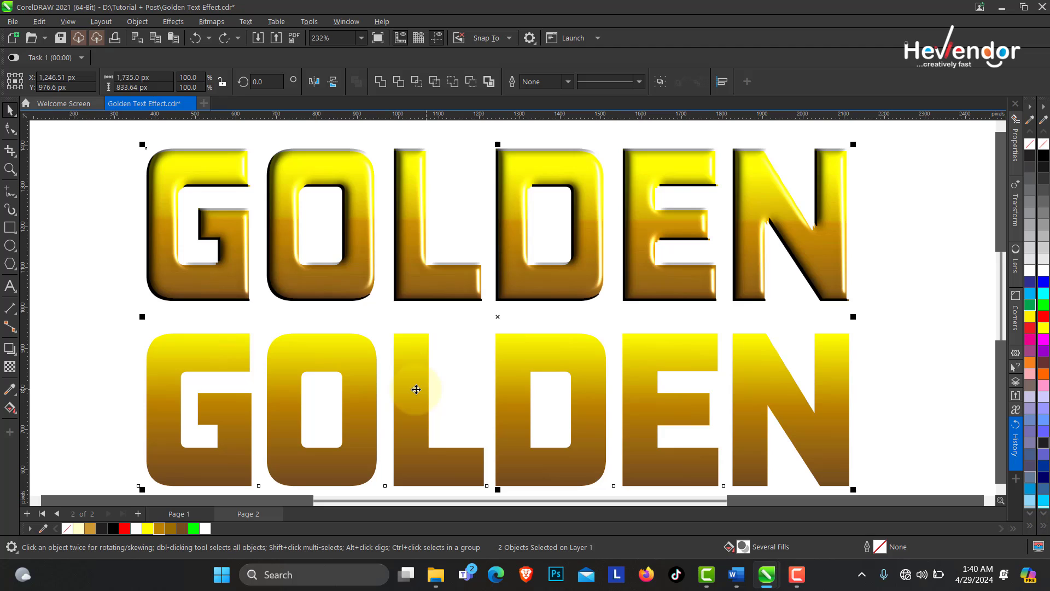
key(e)
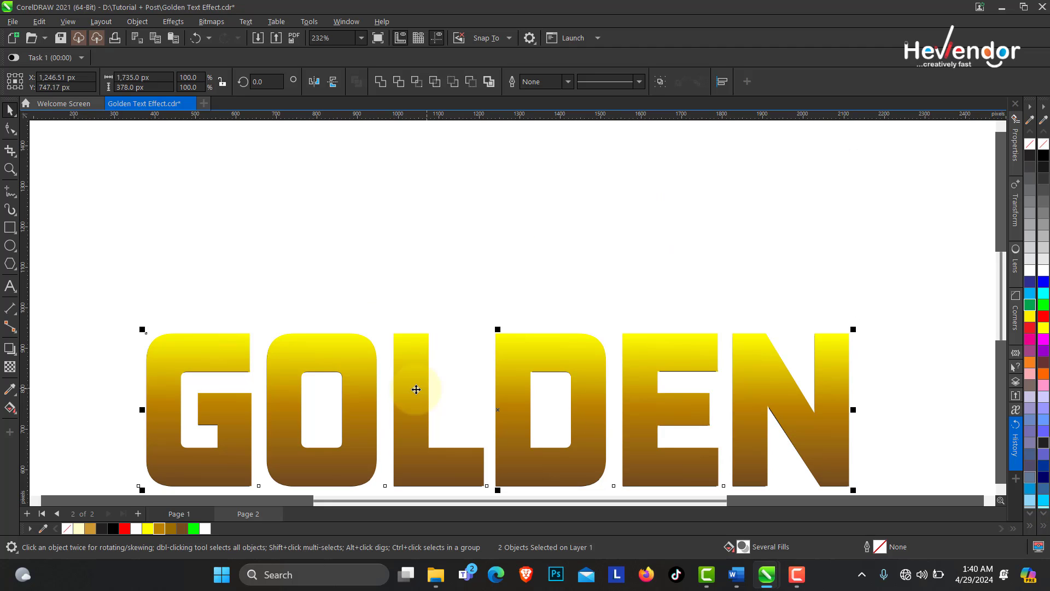
drag(425, 401, 430, 253)
click(424, 300)
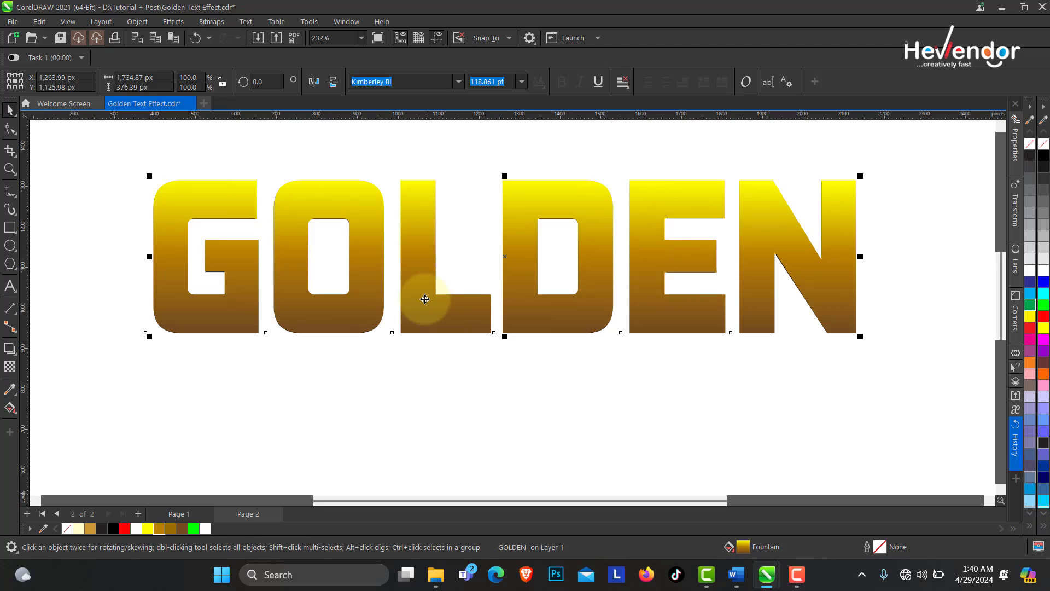
Step: Send the flat GOLDEN backward, undo the bevel, and give the letters a white outline
key(shift+Page_Down)
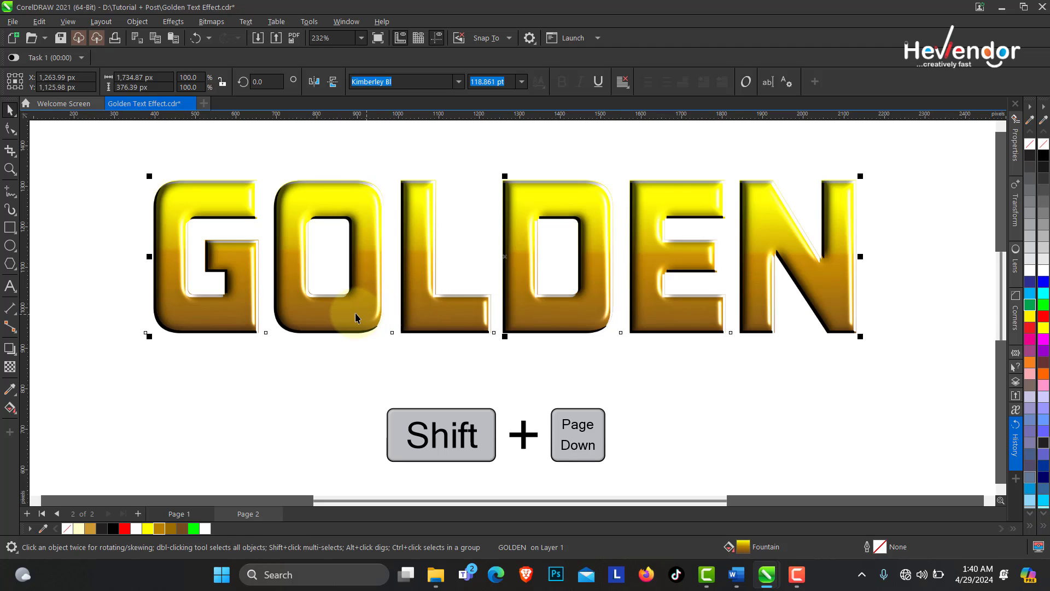
key(ctrl+z)
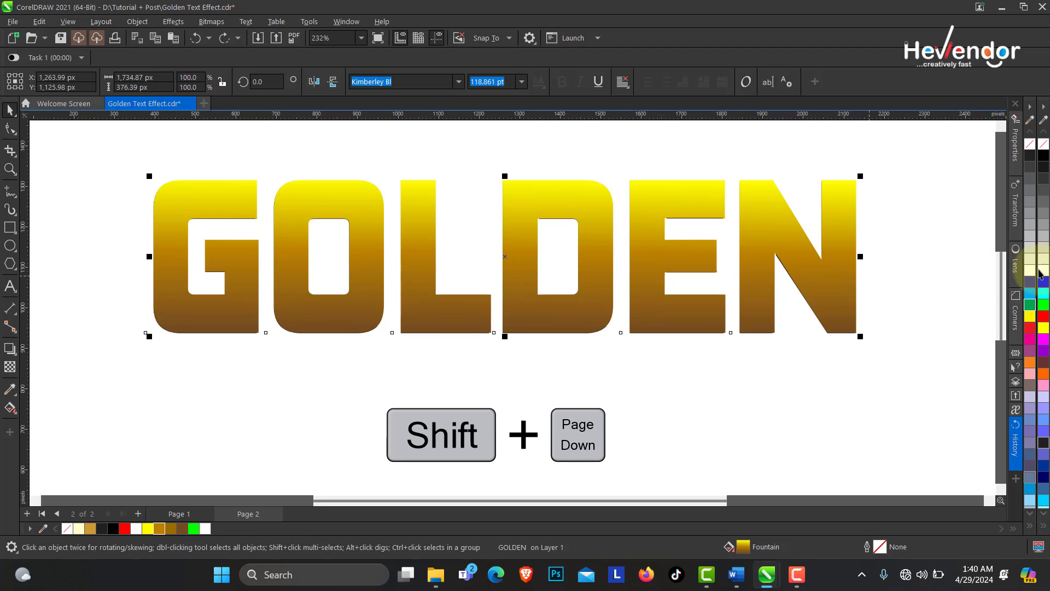
right_click(1044, 271)
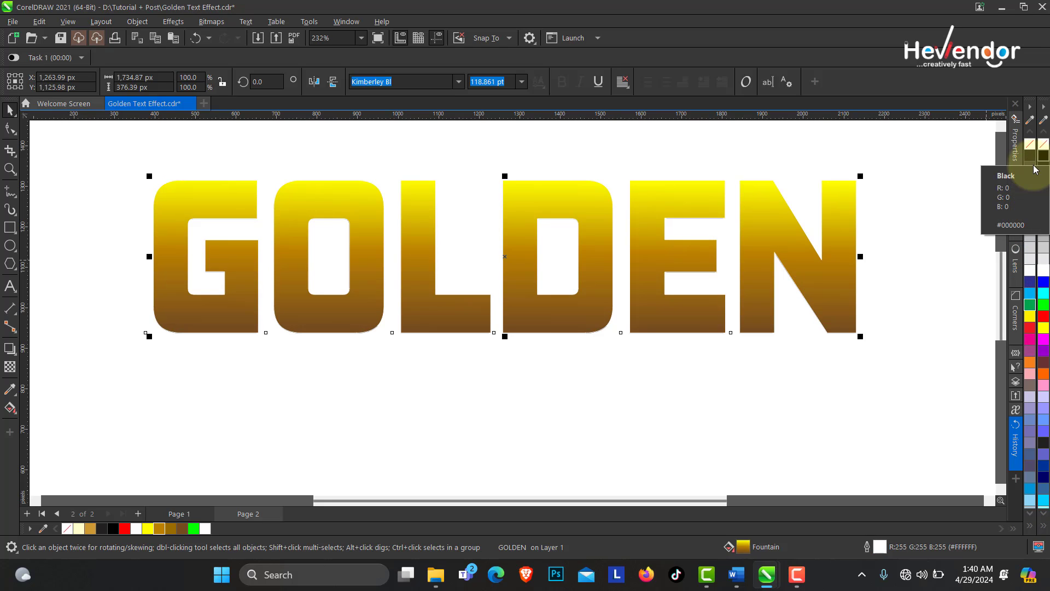
Step: Add a down-right drop shadow to GOLDEN with opacity 99 and feathering 10
click(10, 347)
drag(505, 256, 565, 341)
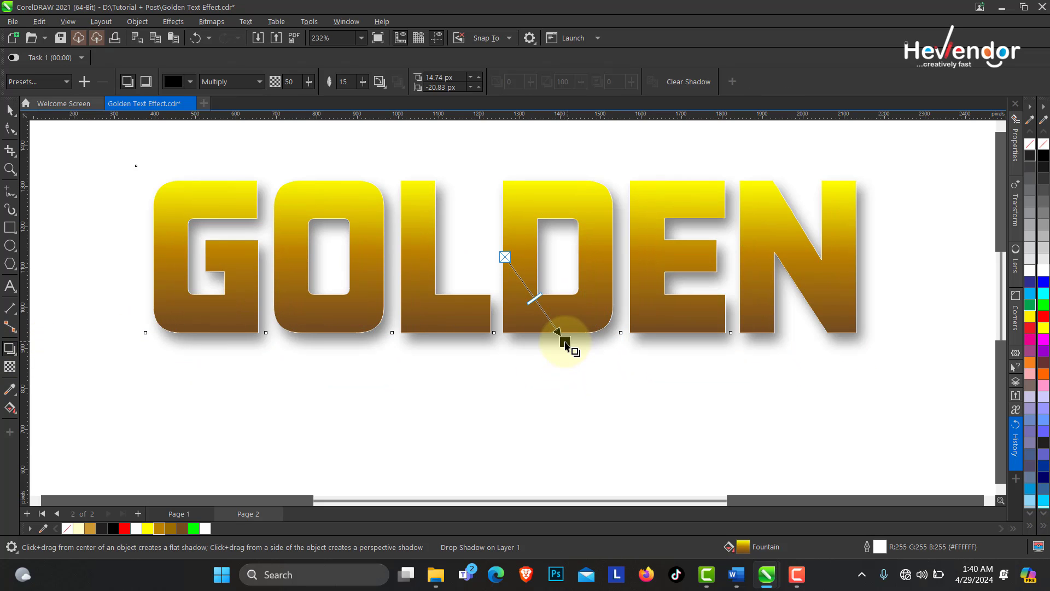
drag(535, 299, 570, 337)
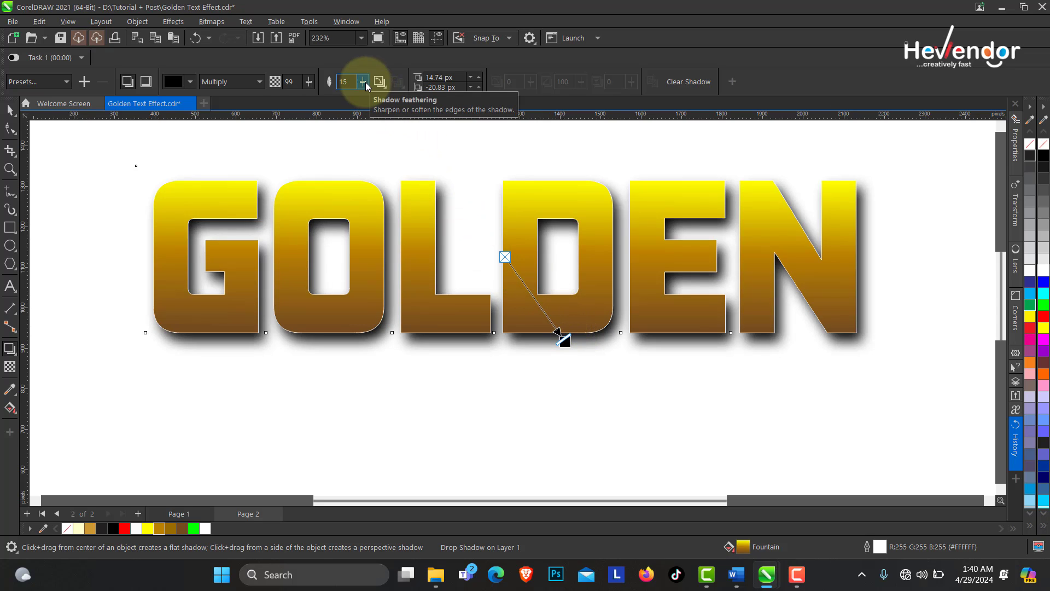
drag(365, 82, 366, 83)
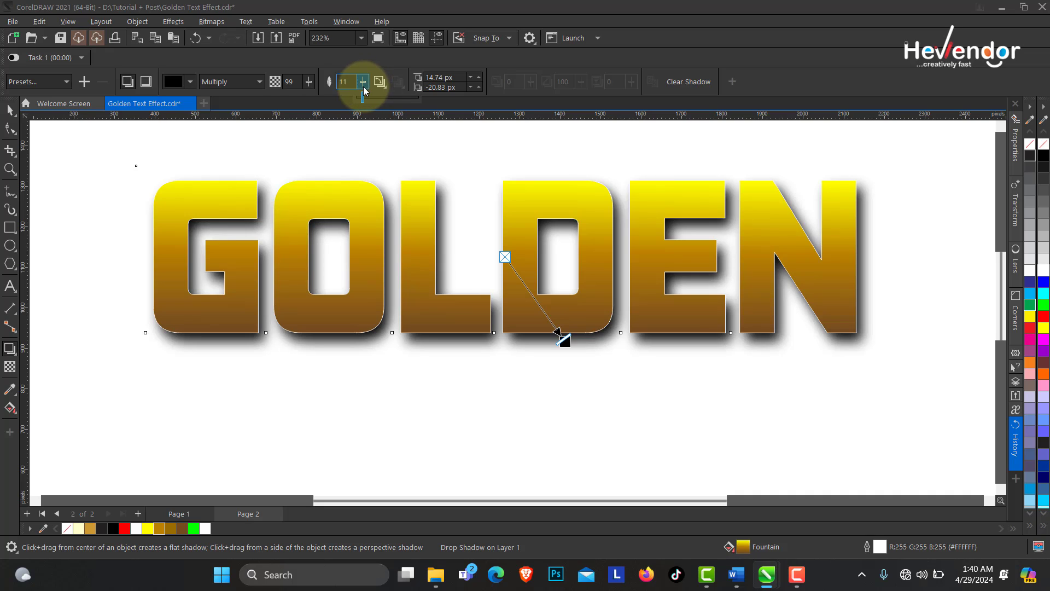
drag(364, 90, 363, 89)
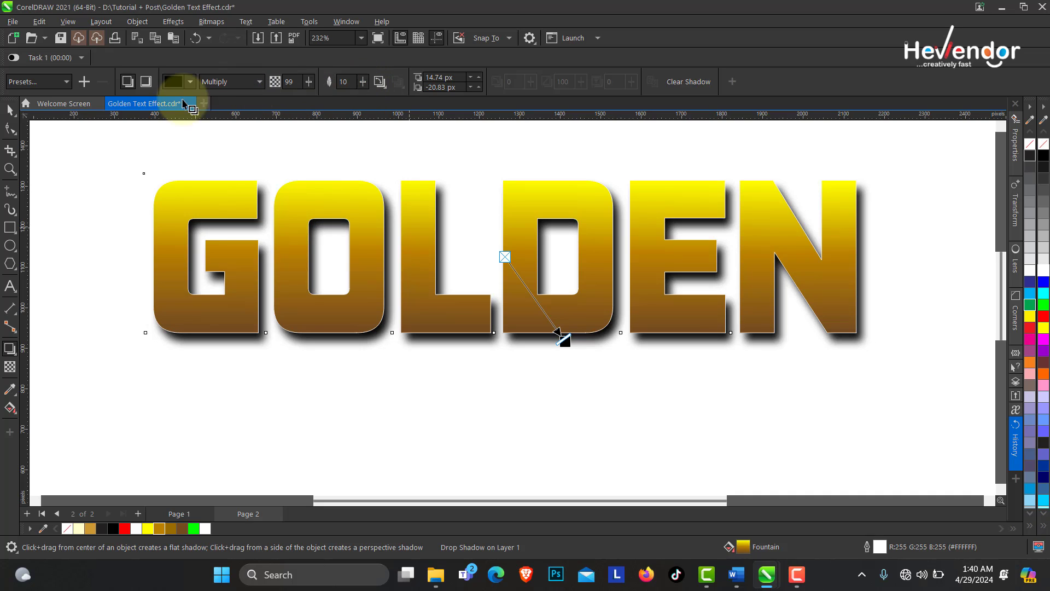
click(6, 114)
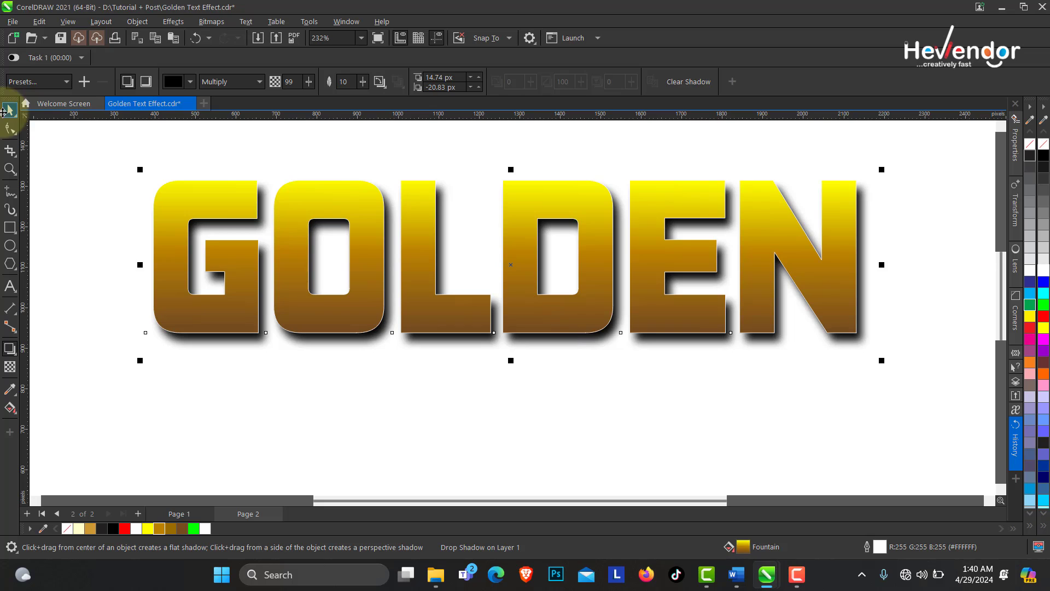
click(633, 218)
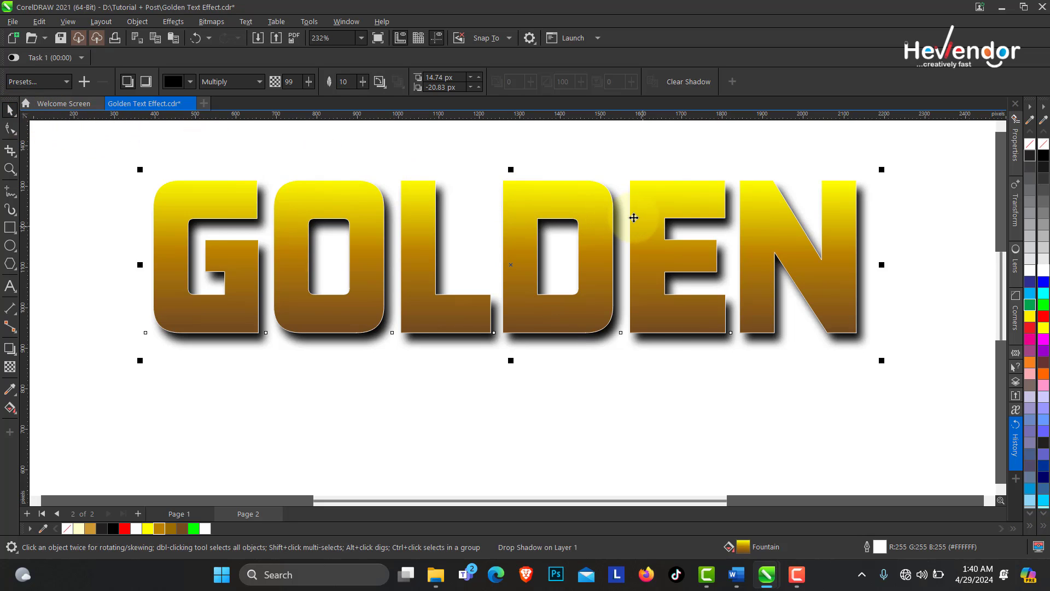
key(F12)
Step: Set GOLDEN's white outline width to 3.0 pt in the Outline Pen dialog
drag(501, 156, 599, 147)
click(567, 208)
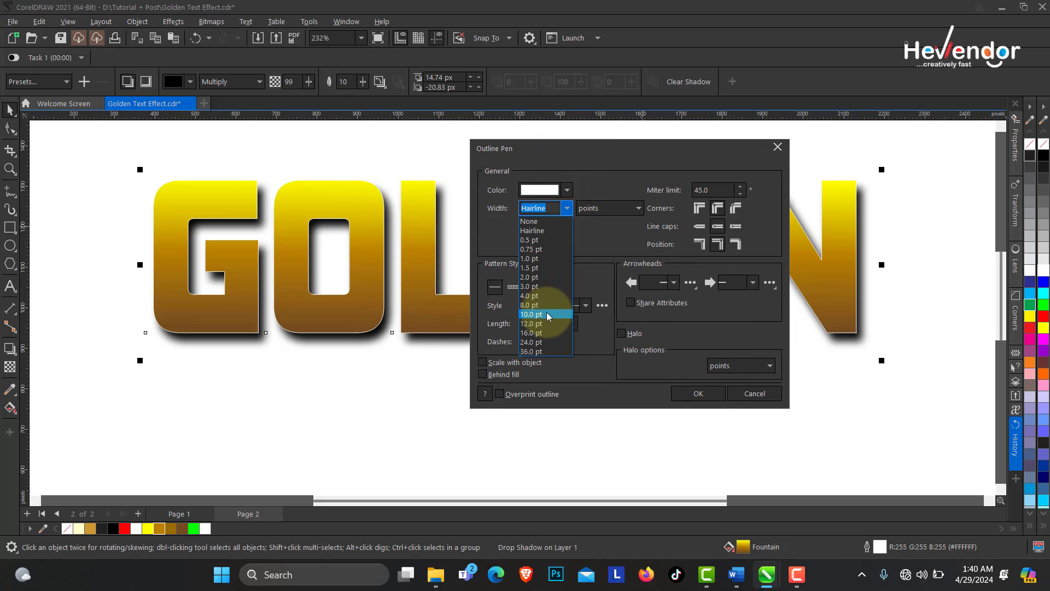
click(548, 315)
click(566, 208)
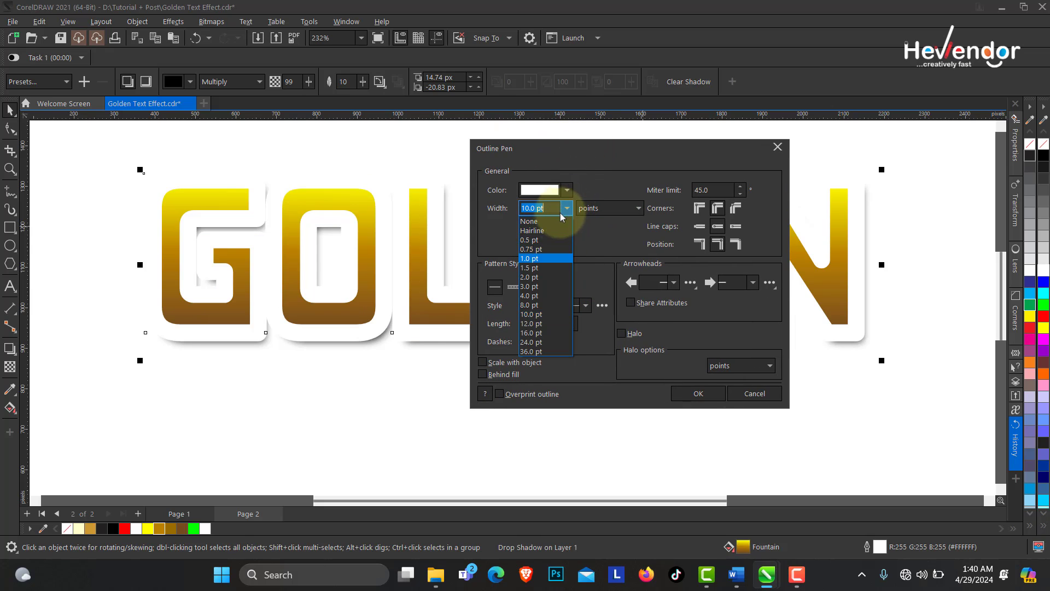
click(542, 285)
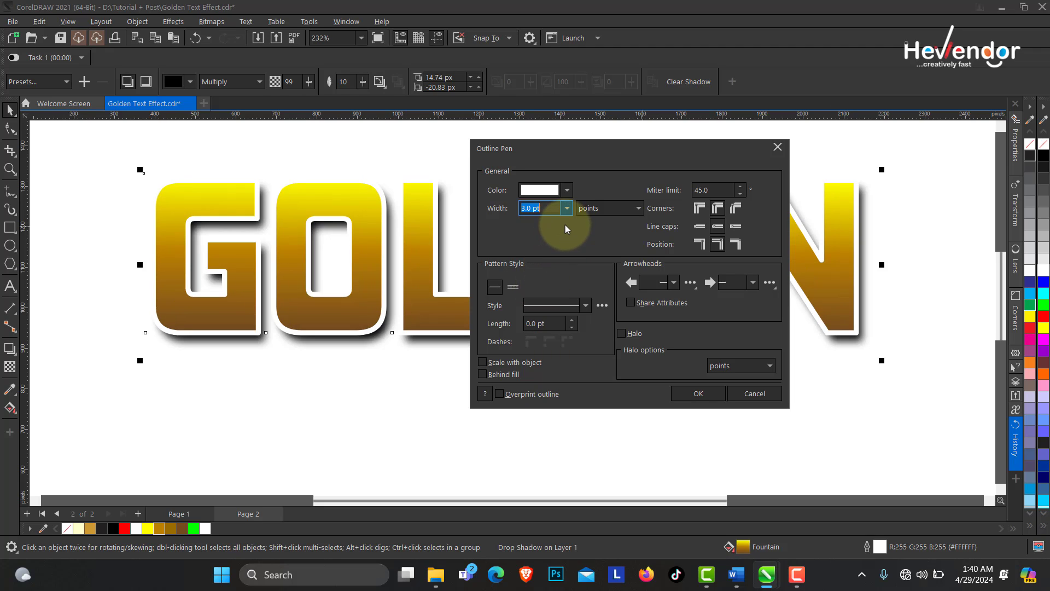
click(567, 208)
click(543, 288)
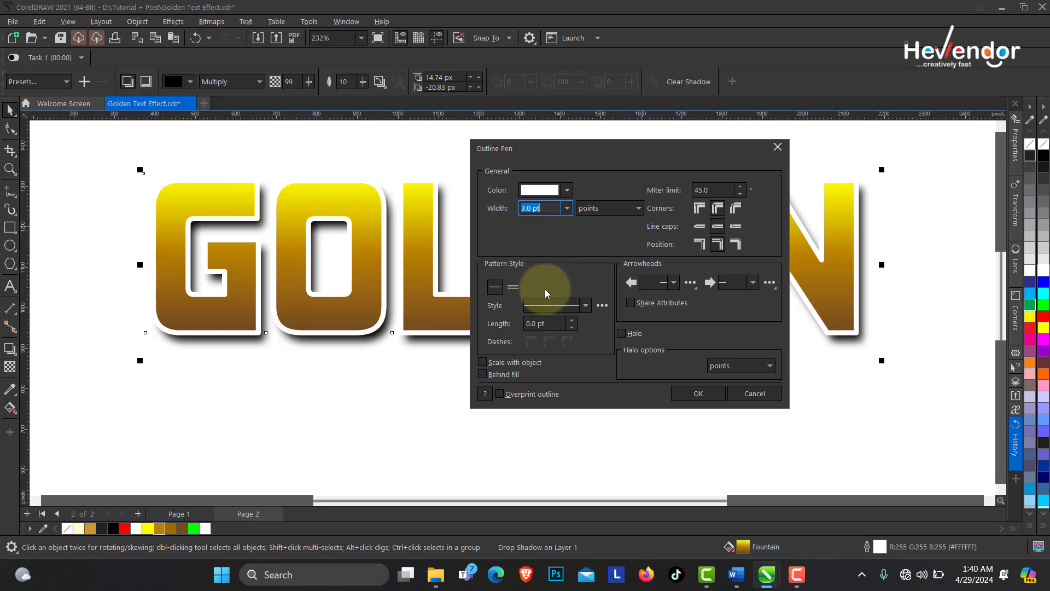
click(698, 393)
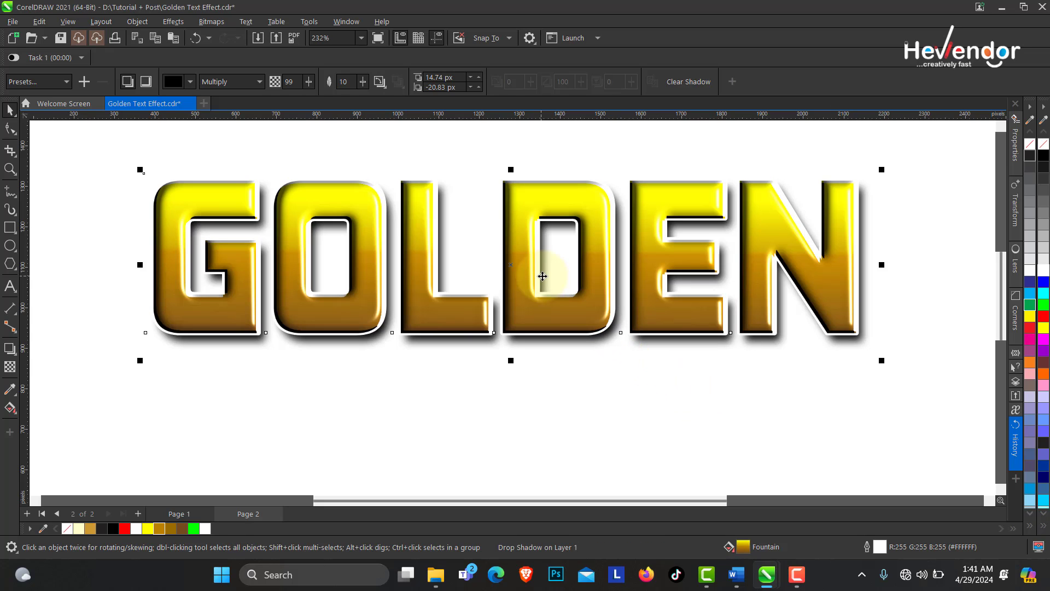
Step: Draw a large black-filled rectangle around the GOLDEN text
click(10, 168)
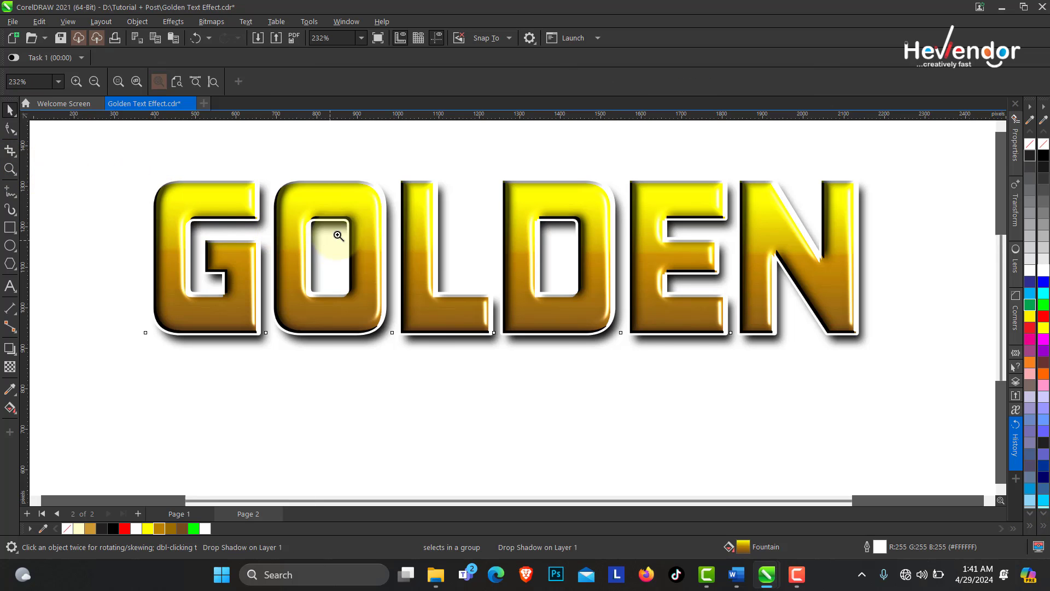
right_click(338, 235)
double_click(10, 109)
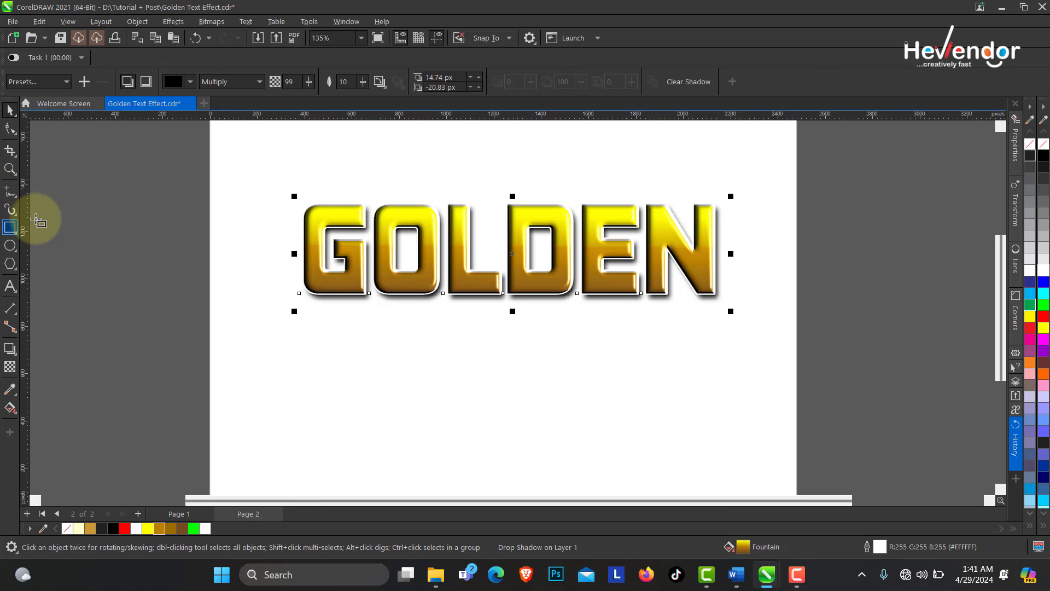
mouse_move(235, 138)
mouse_down()
mouse_move(745, 393)
mouse_move(770, 392)
mouse_up()
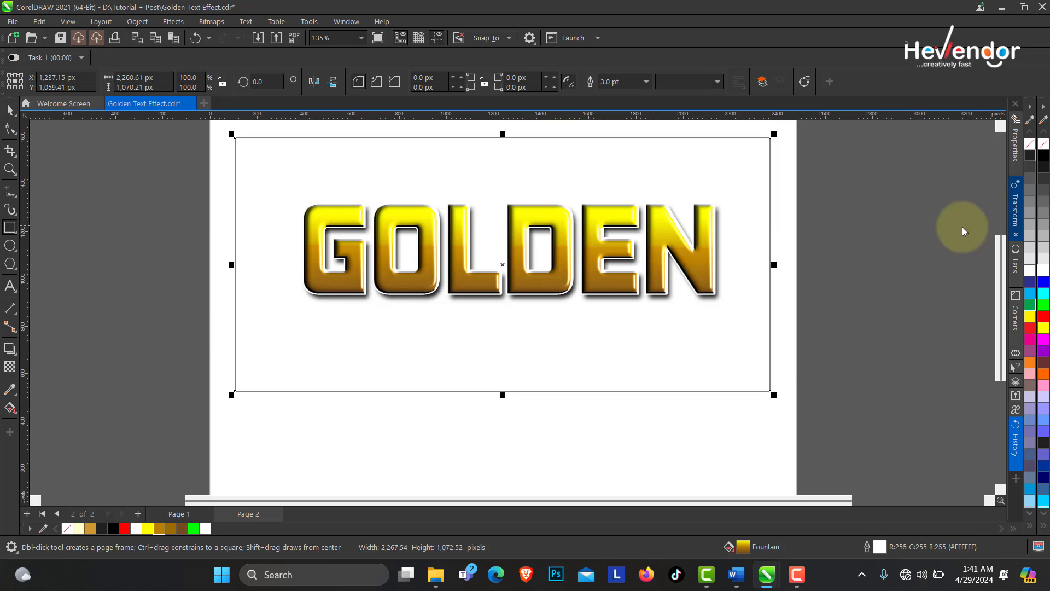
click(1043, 156)
Step: Send the rectangle behind GOLDEN and fill it with gold #BA8200
key(shift+Page_Down)
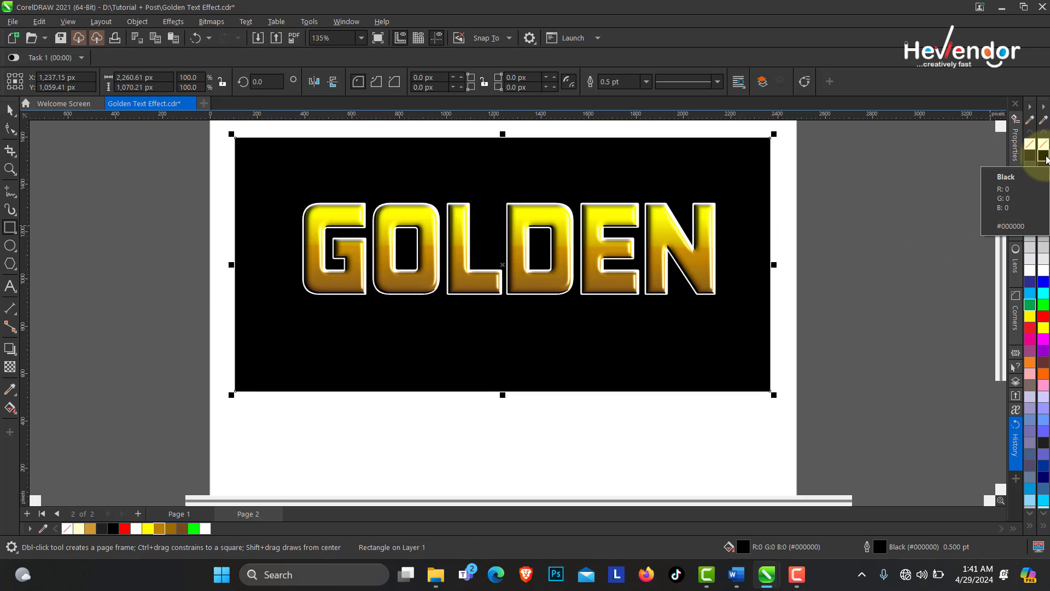
click(10, 169)
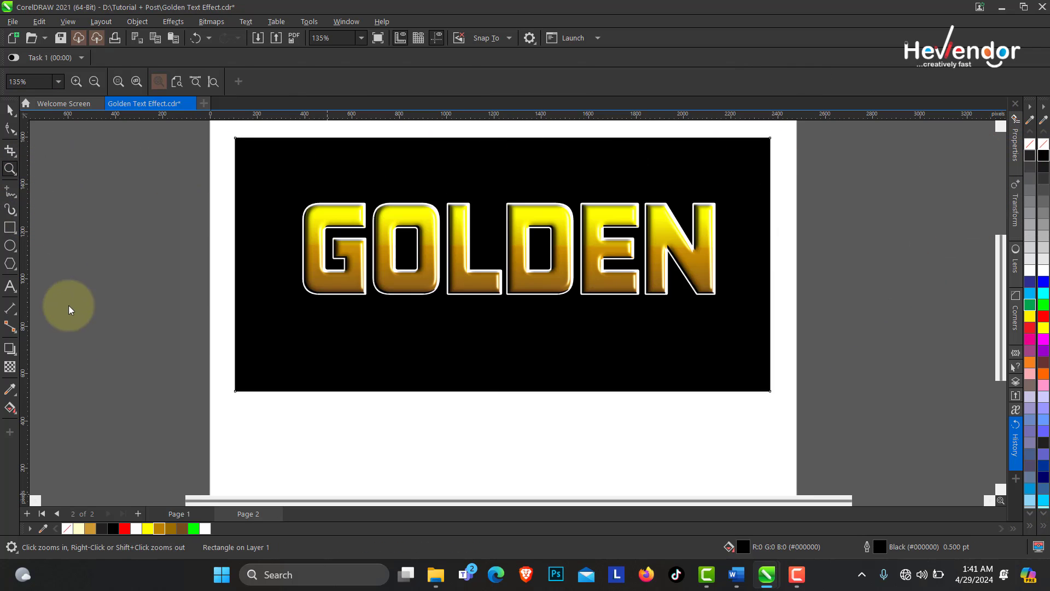
click(159, 528)
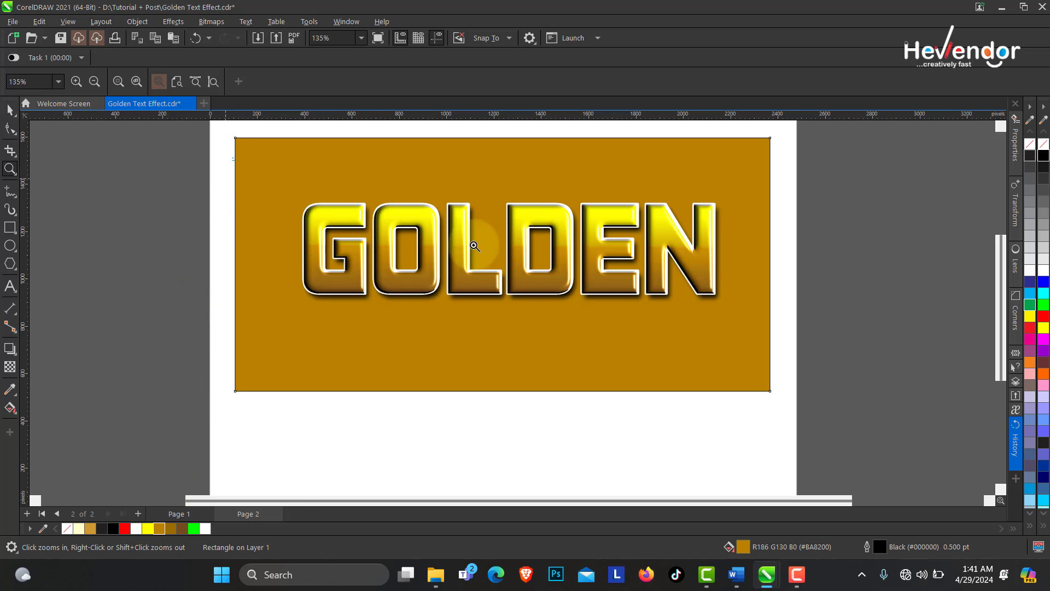
click(539, 268)
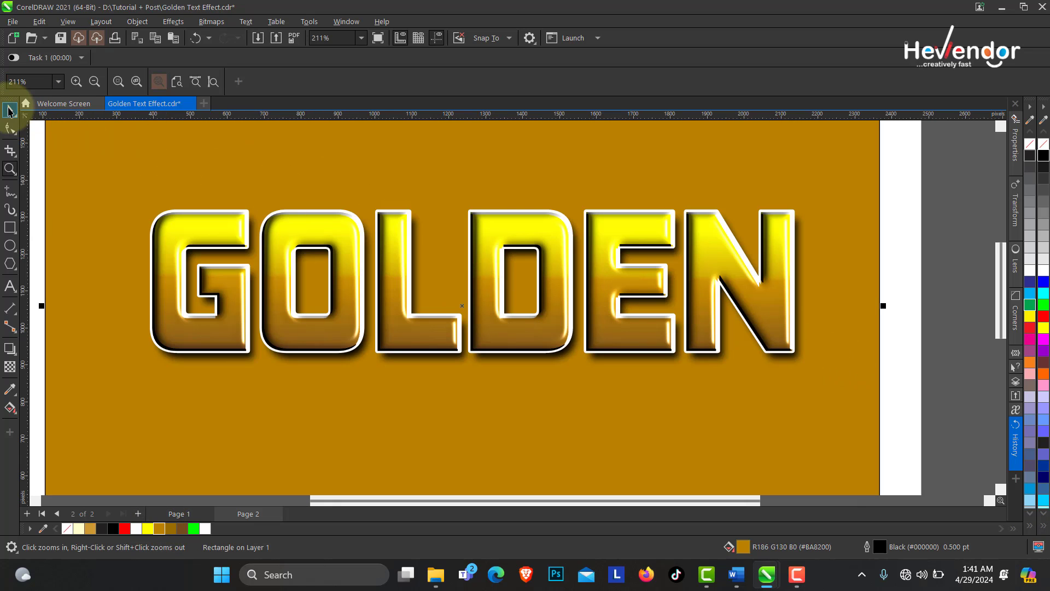
click(9, 111)
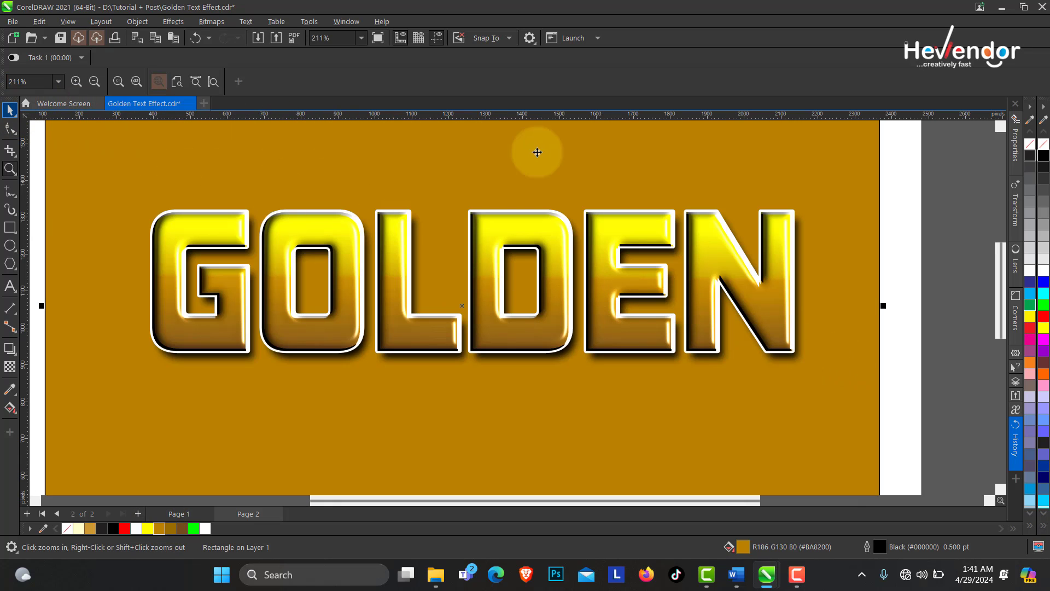
click(820, 179)
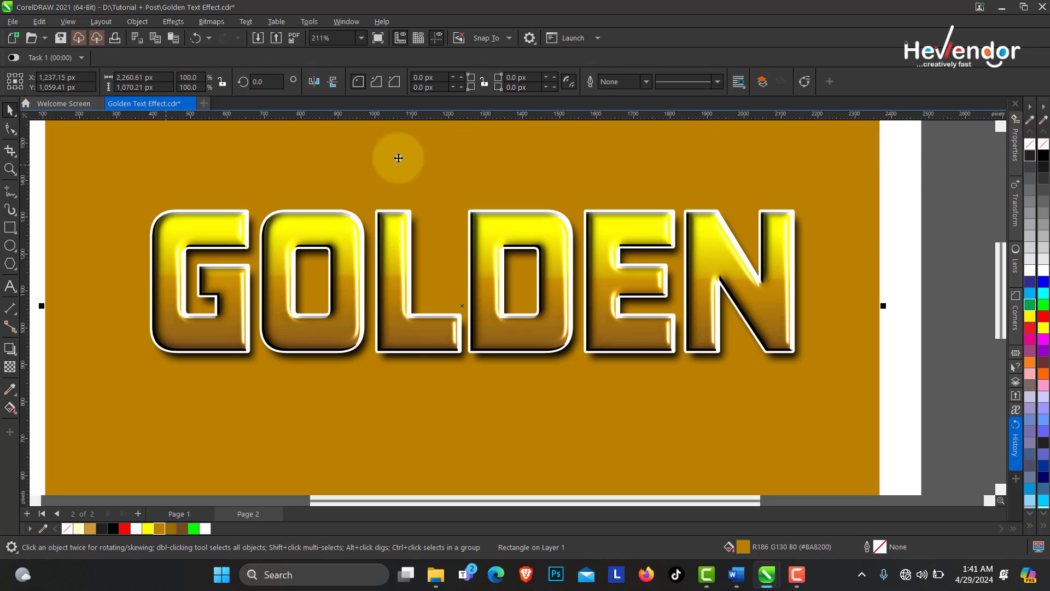
click(10, 168)
drag(178, 151, 837, 406)
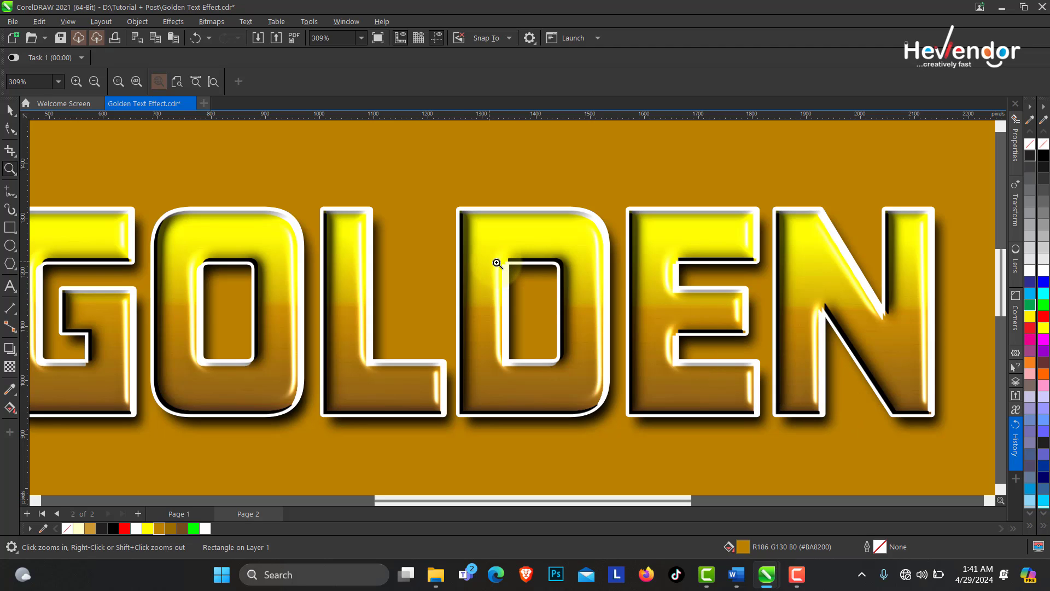
Step: Inspect the O and L letter edges up close, then select the rasterized GOLDEN bitmap
right_click(416, 250)
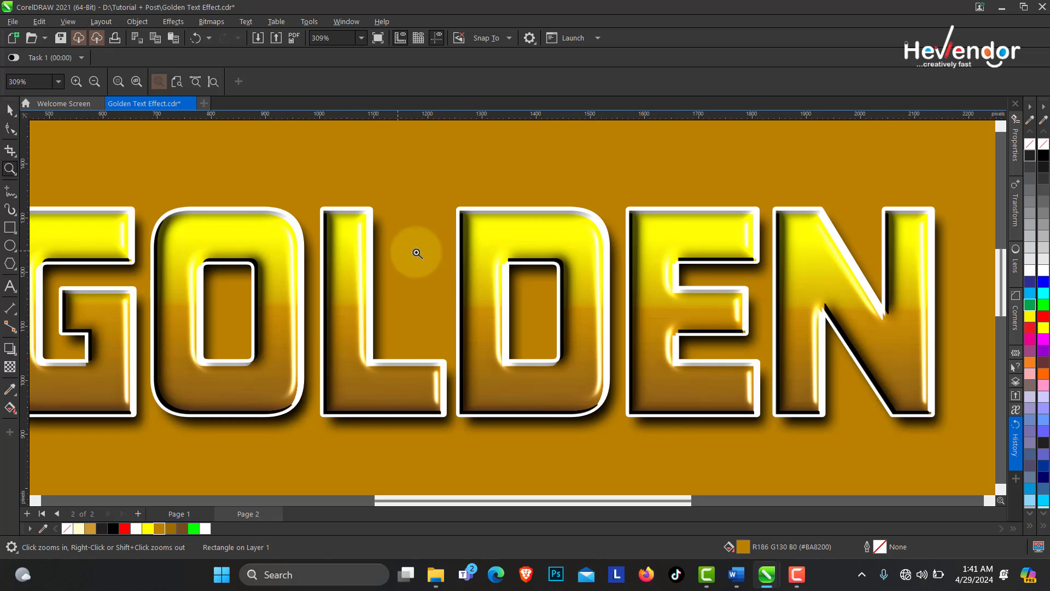
drag(157, 171, 856, 445)
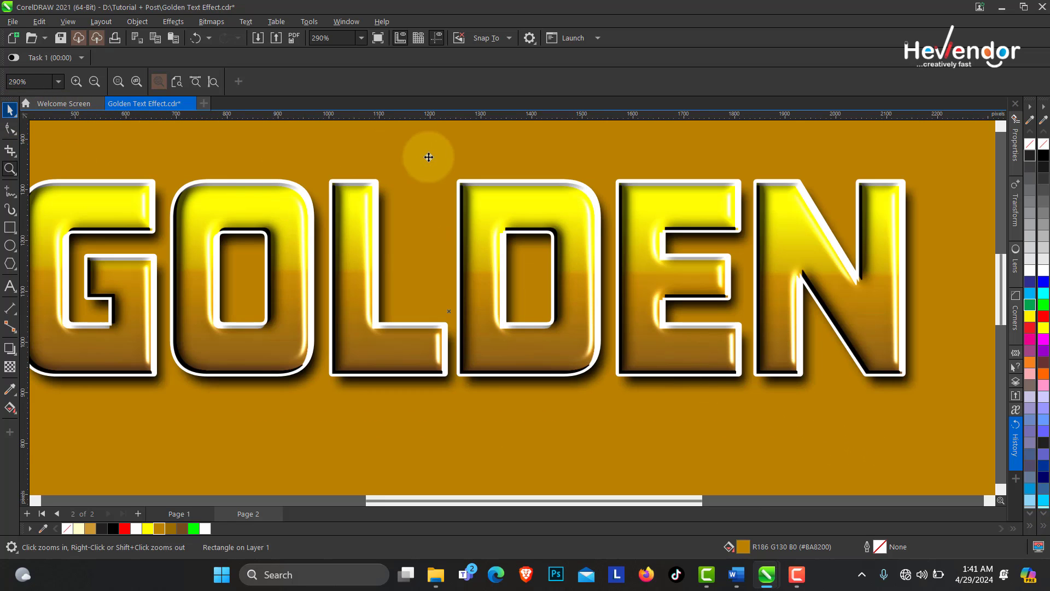
key(space)
click(9, 170)
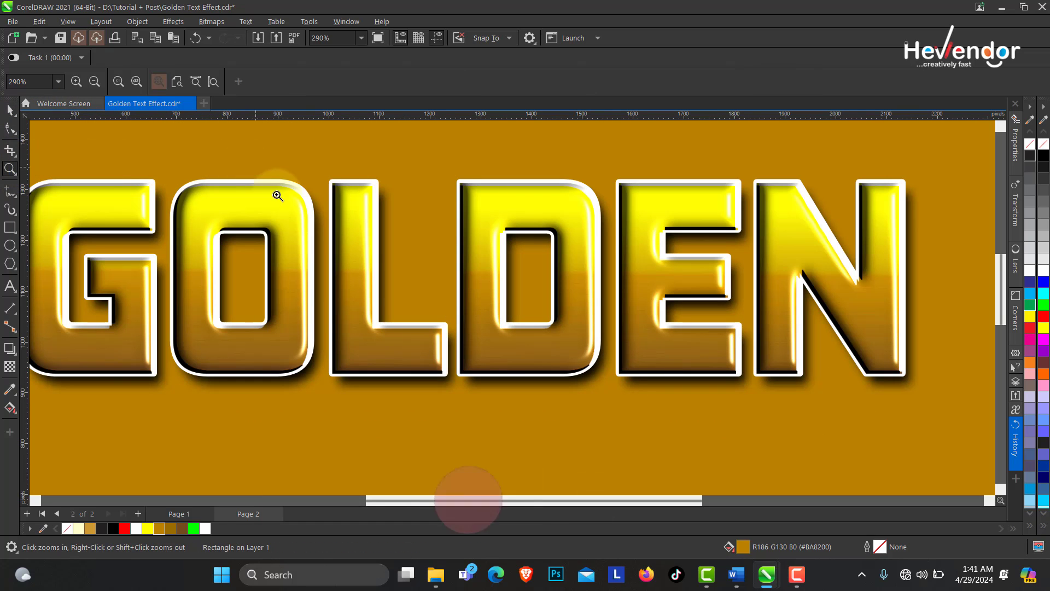
click(617, 337)
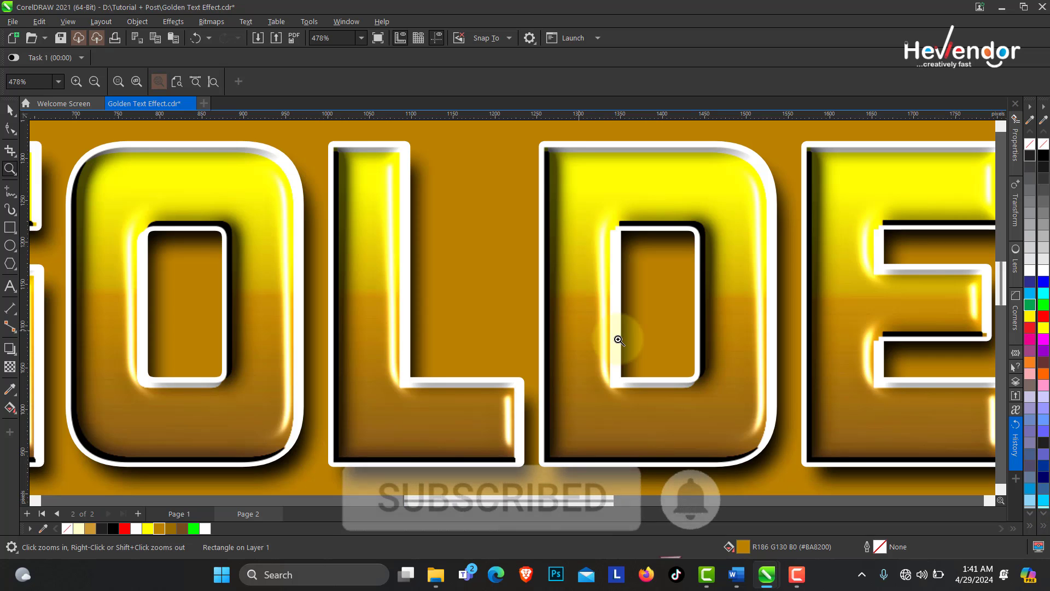
drag(183, 305, 391, 405)
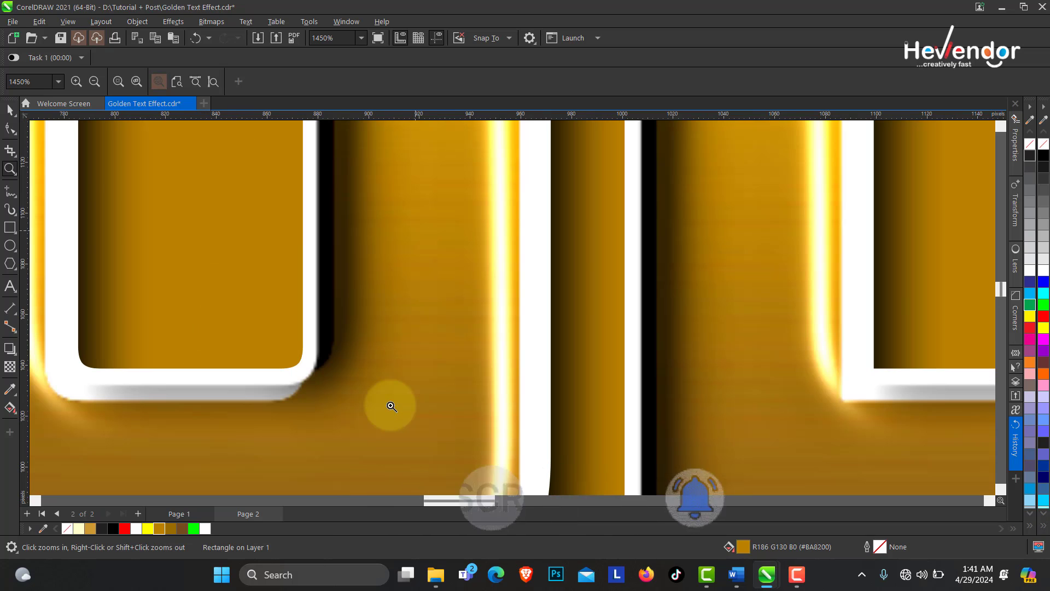
shift+click(444, 306)
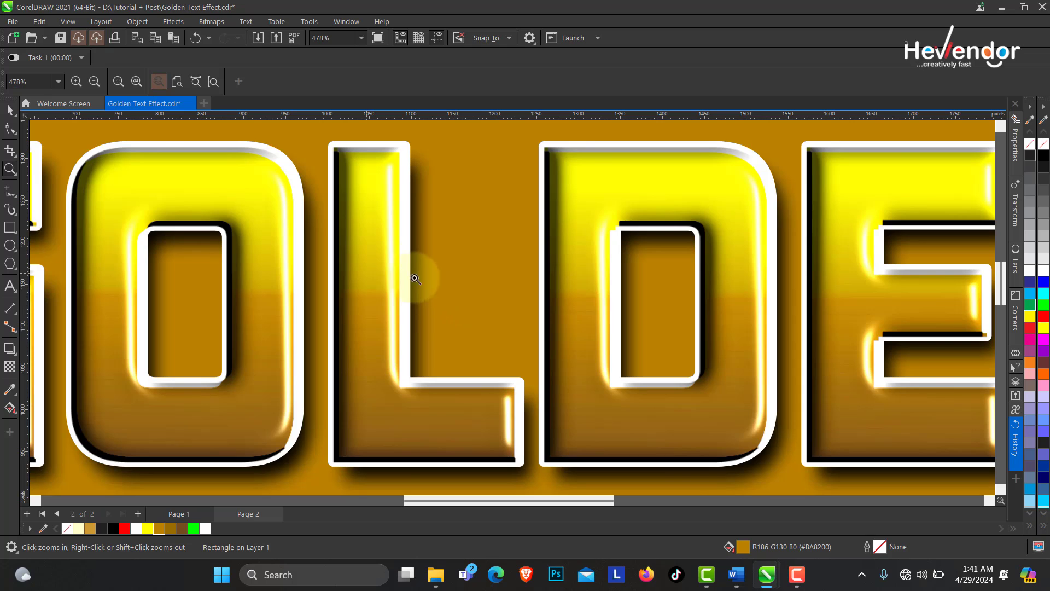
shift+click(392, 260)
click(10, 110)
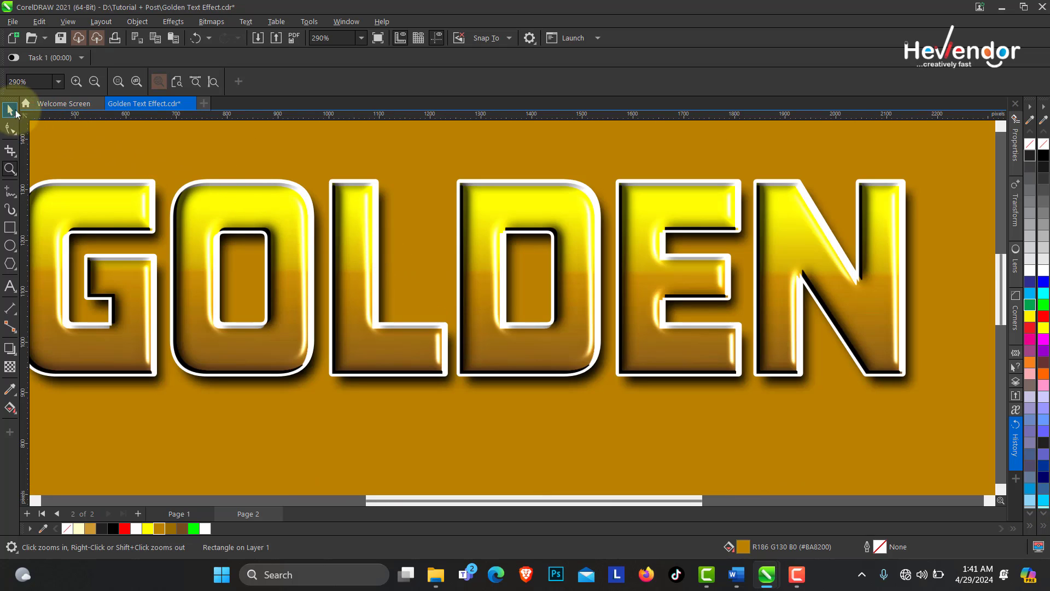
click(355, 215)
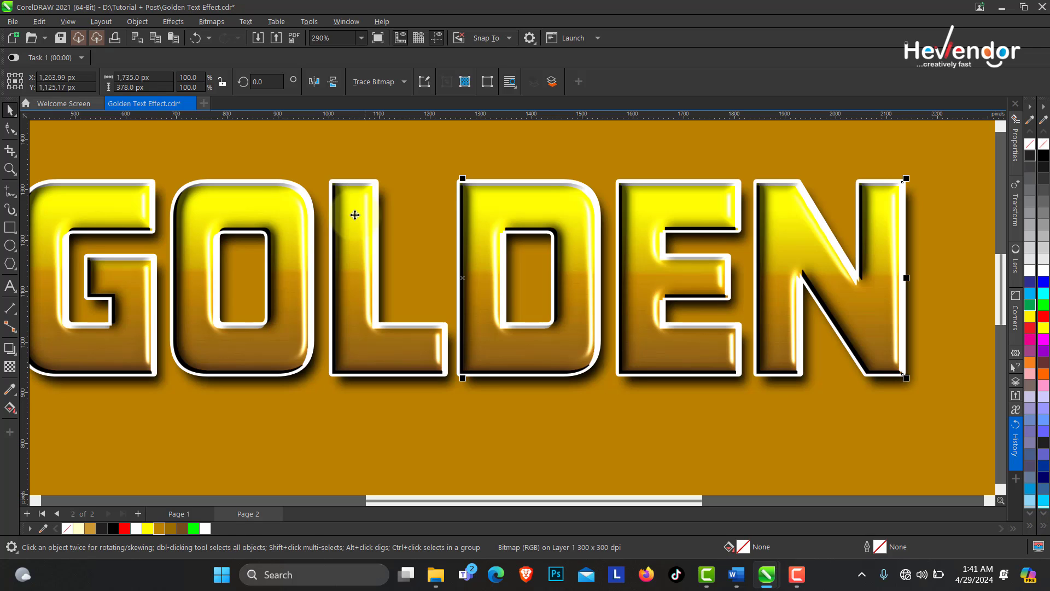
Step: Choose Effects > Noise > Add Noise for the selected GOLDEN bitmap
click(211, 22)
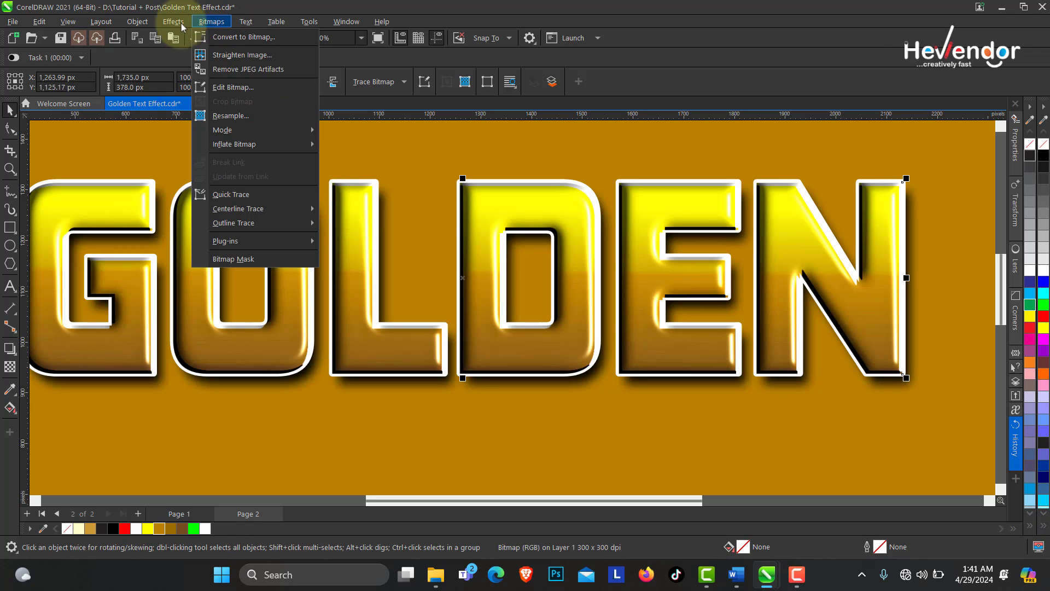
mouse_move(172, 25)
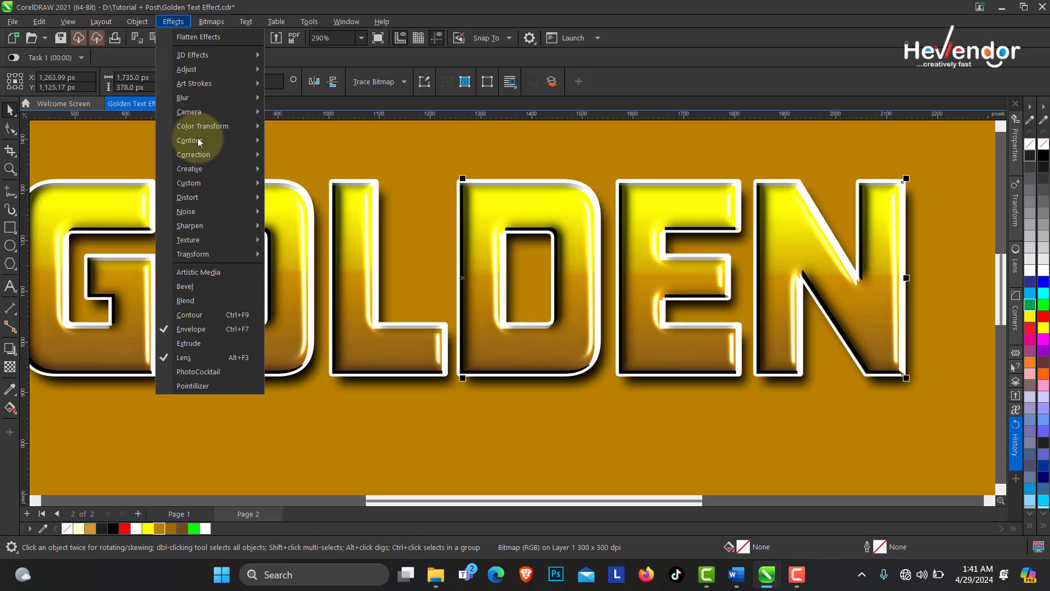
mouse_move(215, 211)
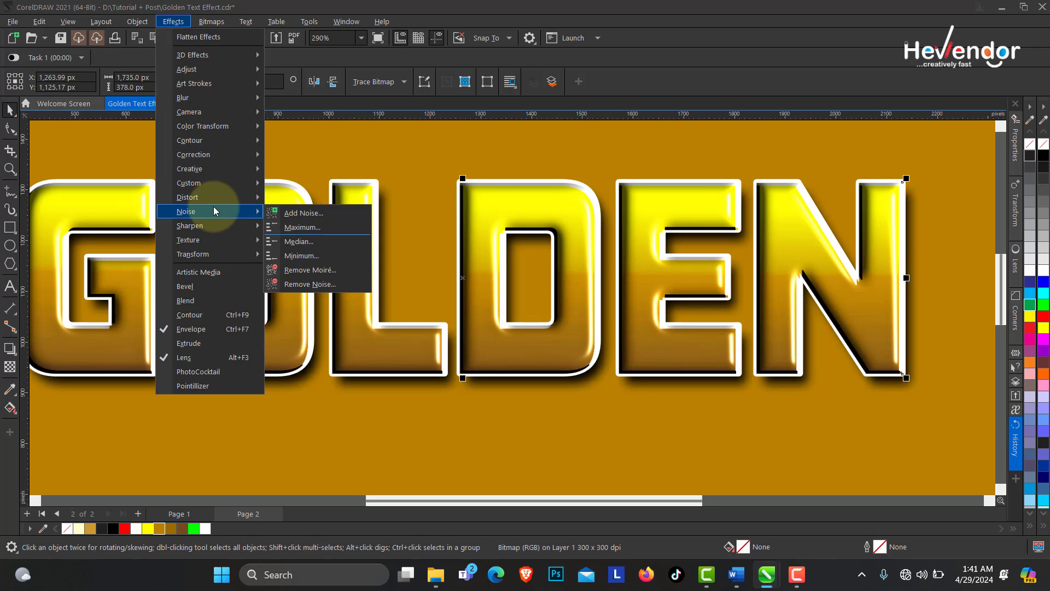
click(319, 215)
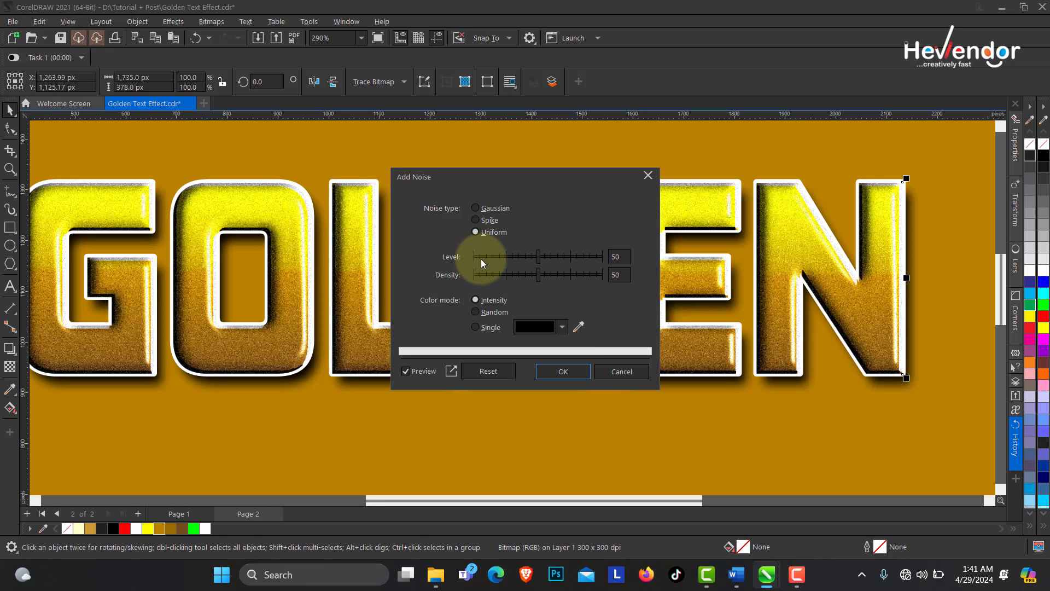
Step: Choose Uniform noise and set the noise level to 50
click(475, 219)
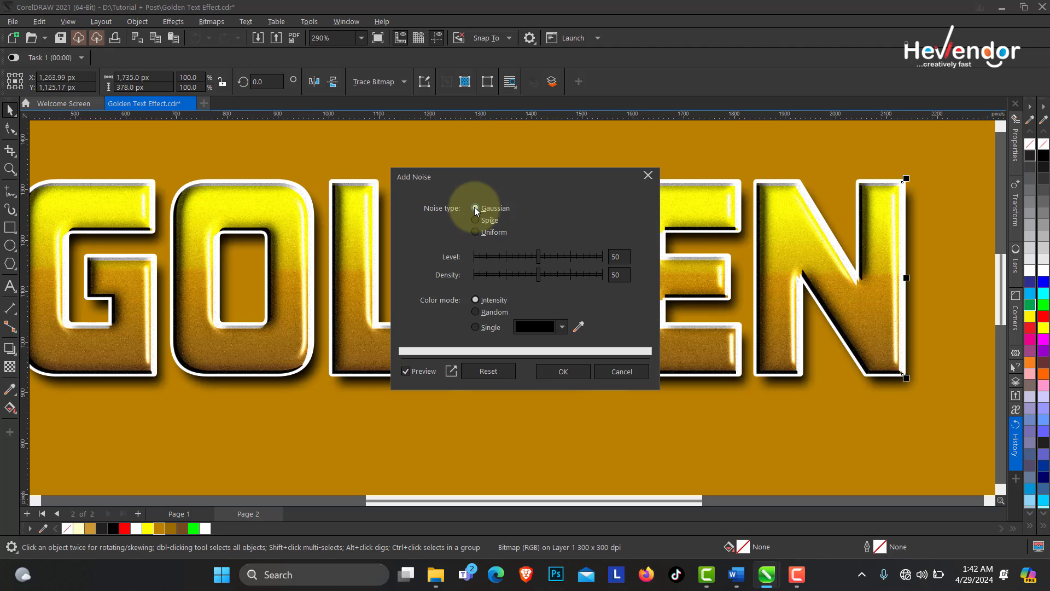
drag(459, 177, 591, 121)
click(609, 178)
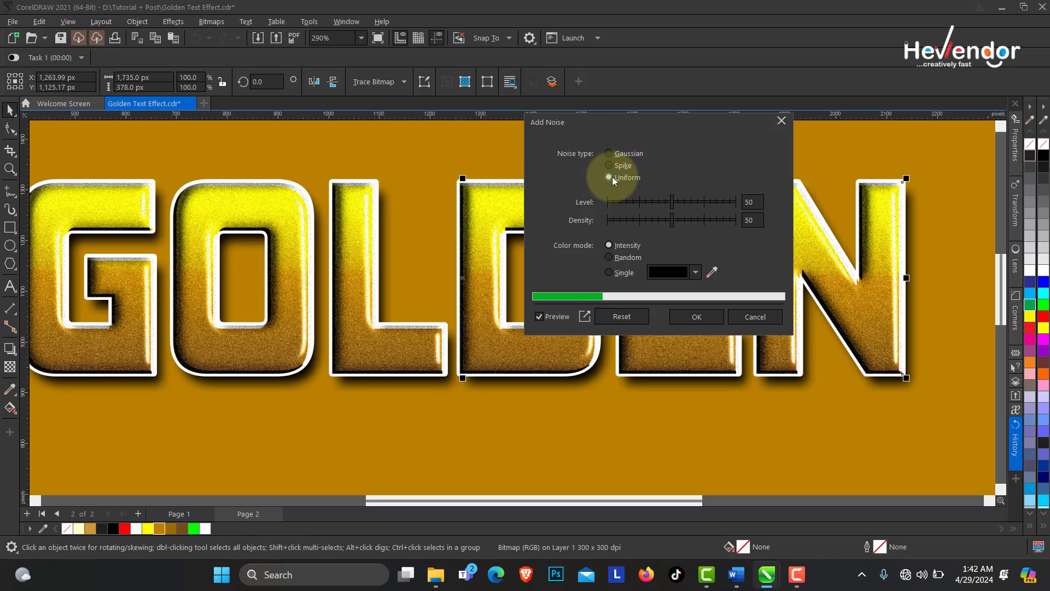
click(688, 202)
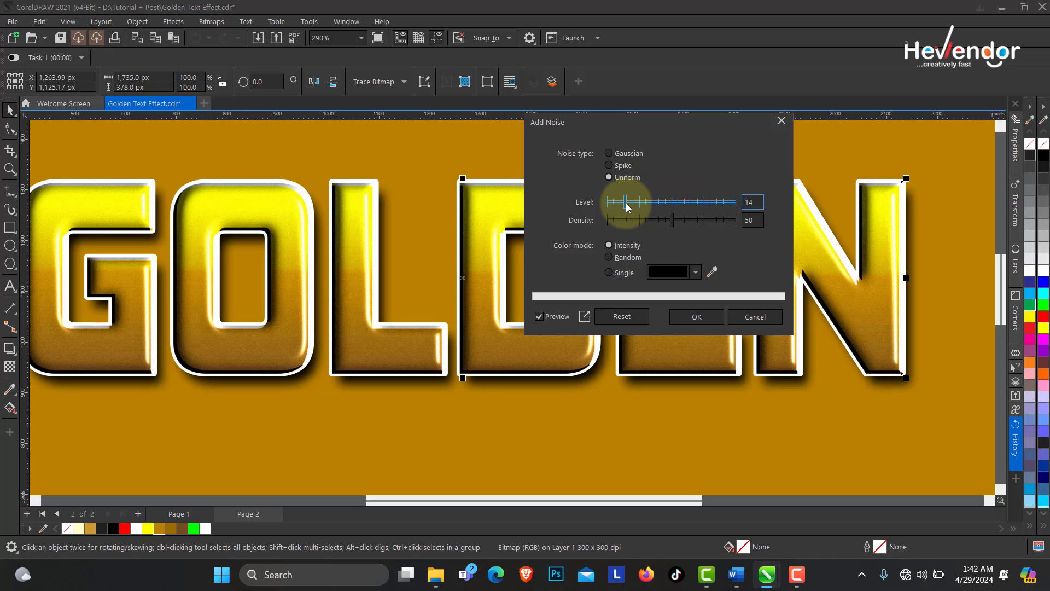
drag(626, 206, 672, 206)
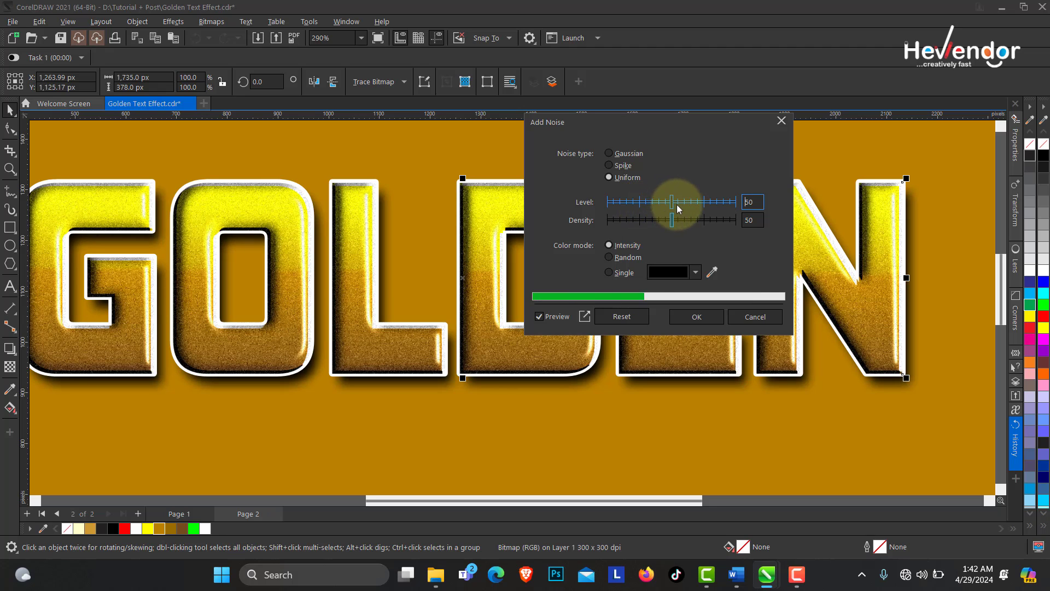
Step: Set noise density to 50, keep Intensity colour mode, and apply the noise
click(702, 219)
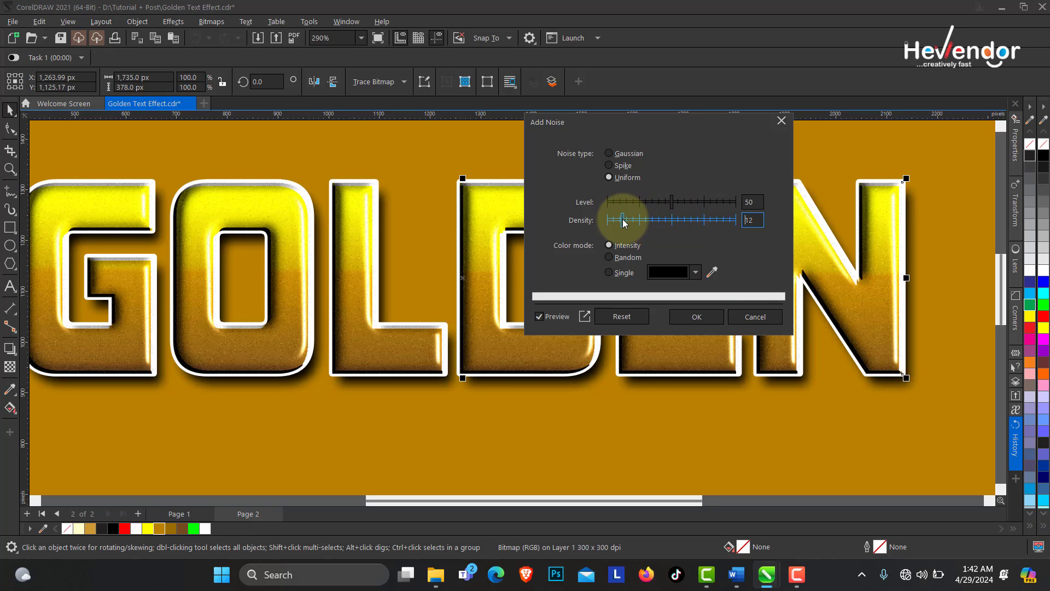
click(674, 221)
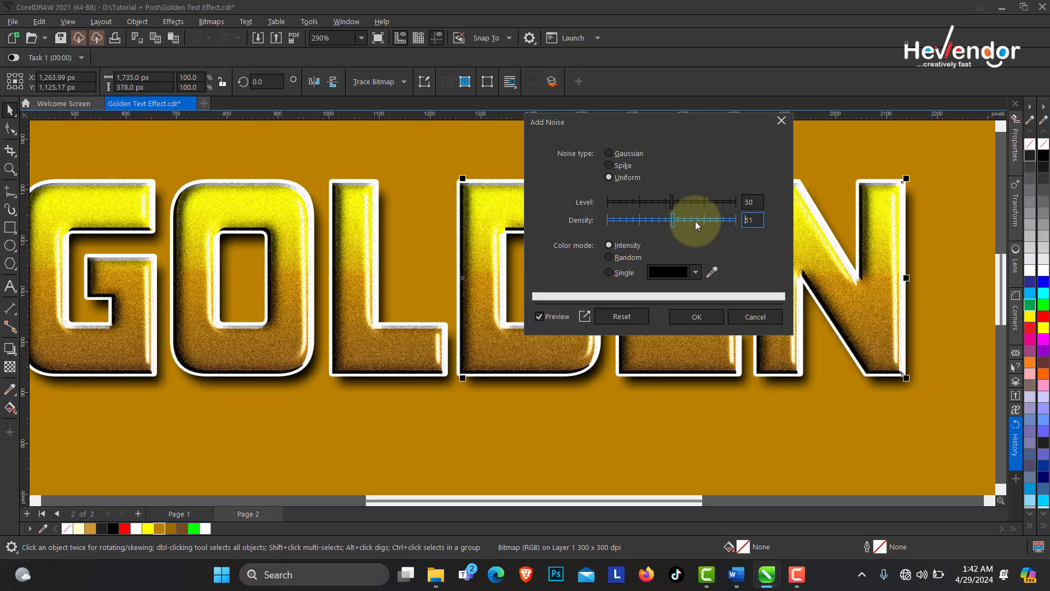
double_click(745, 221)
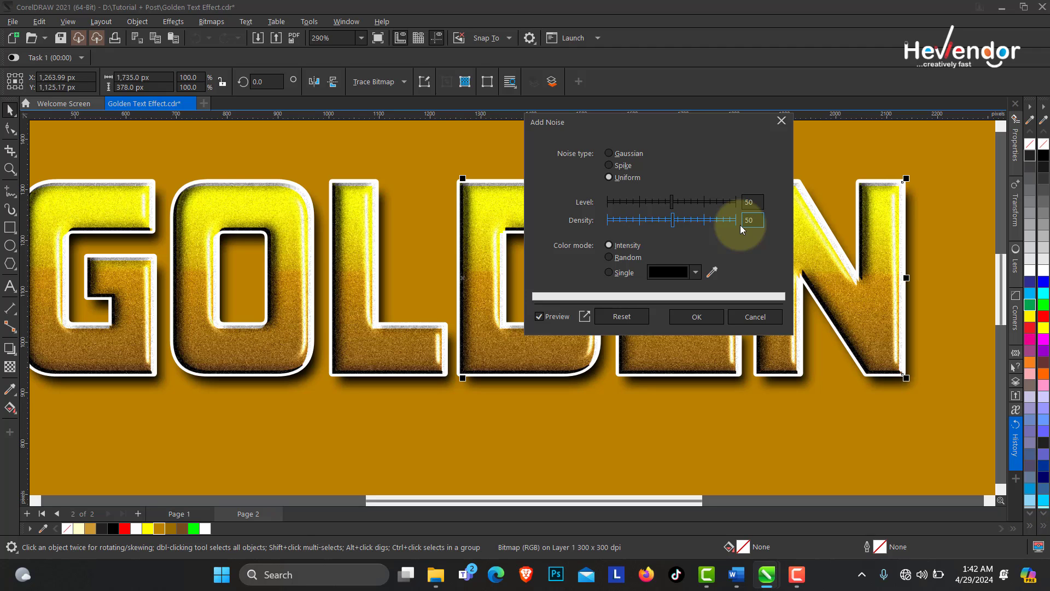
text(50)
key(Tab)
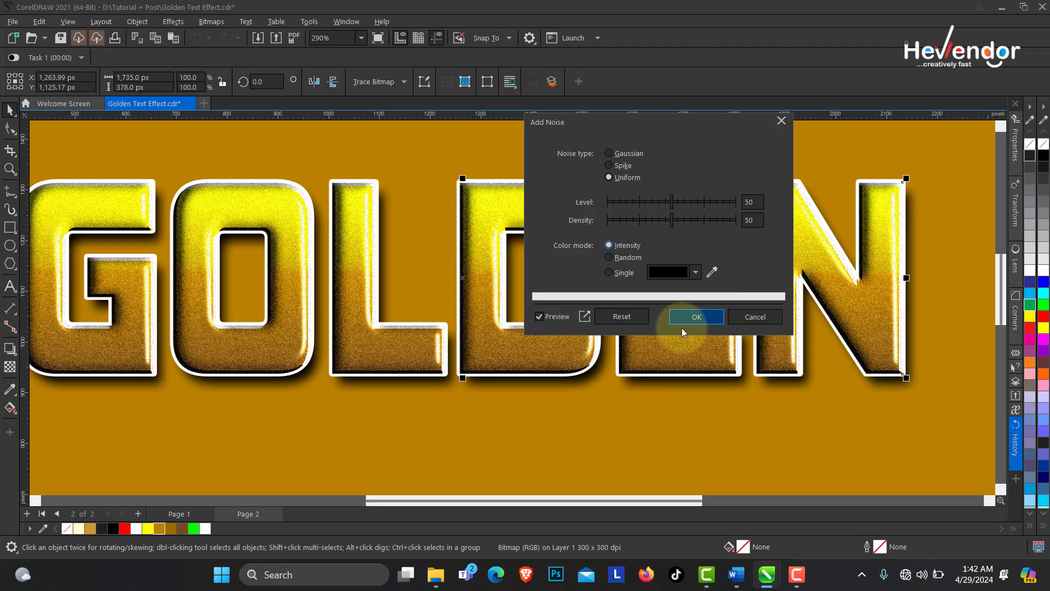
click(609, 271)
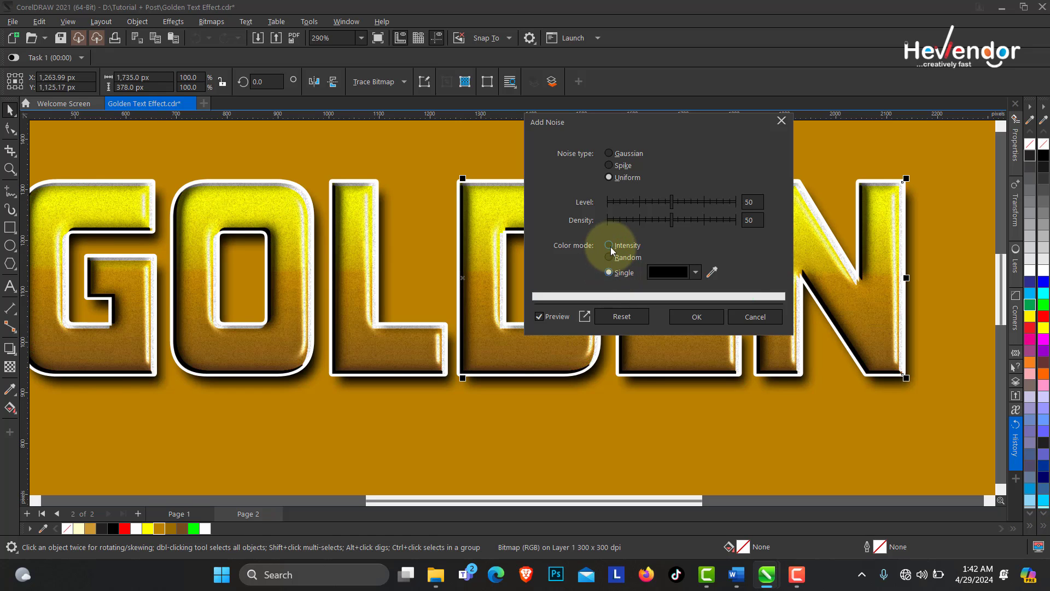
click(609, 245)
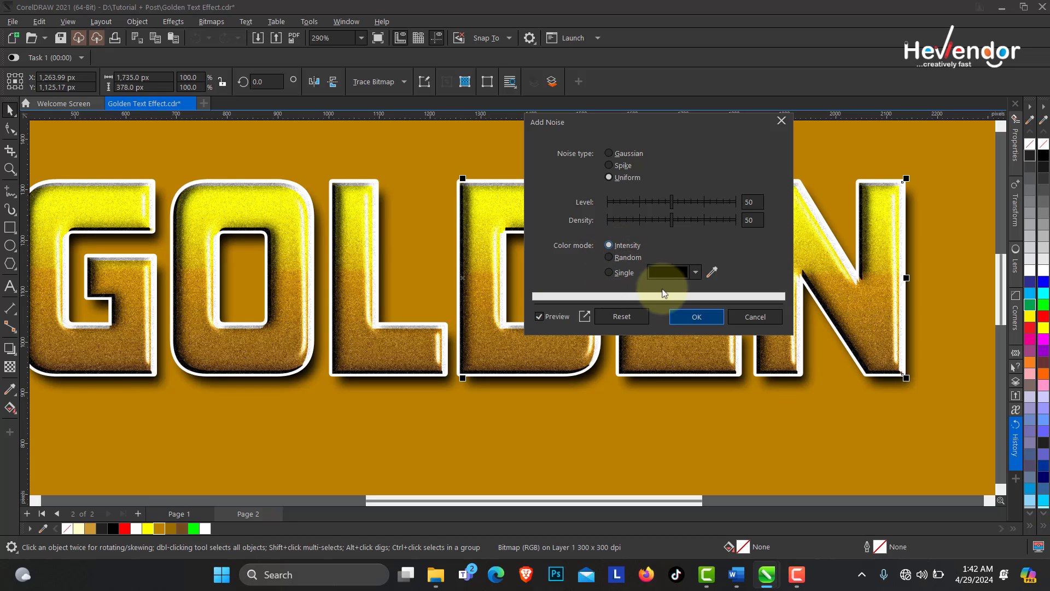
click(694, 316)
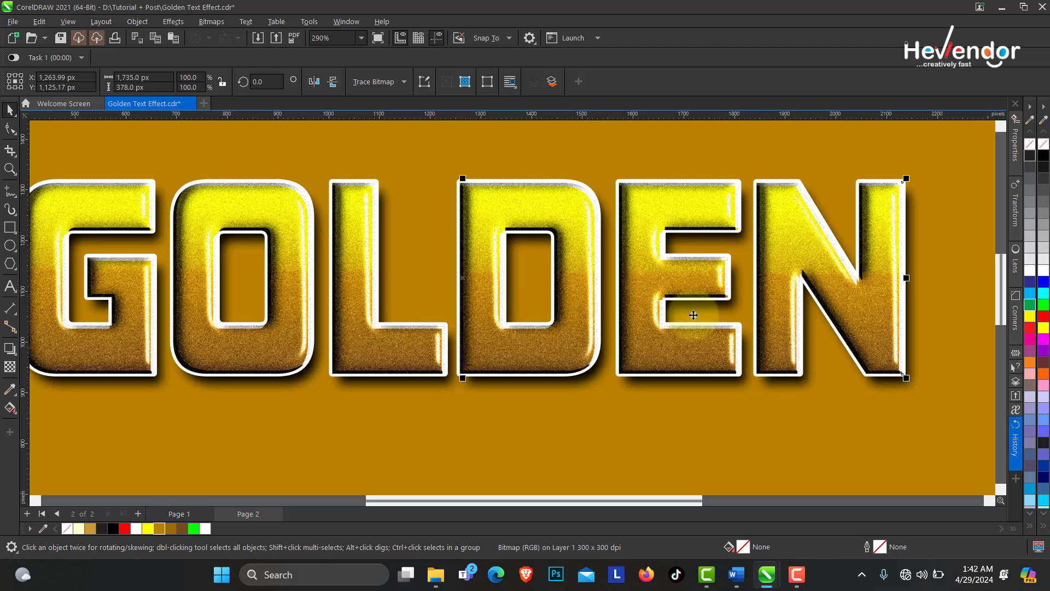
click(10, 169)
right_click(422, 229)
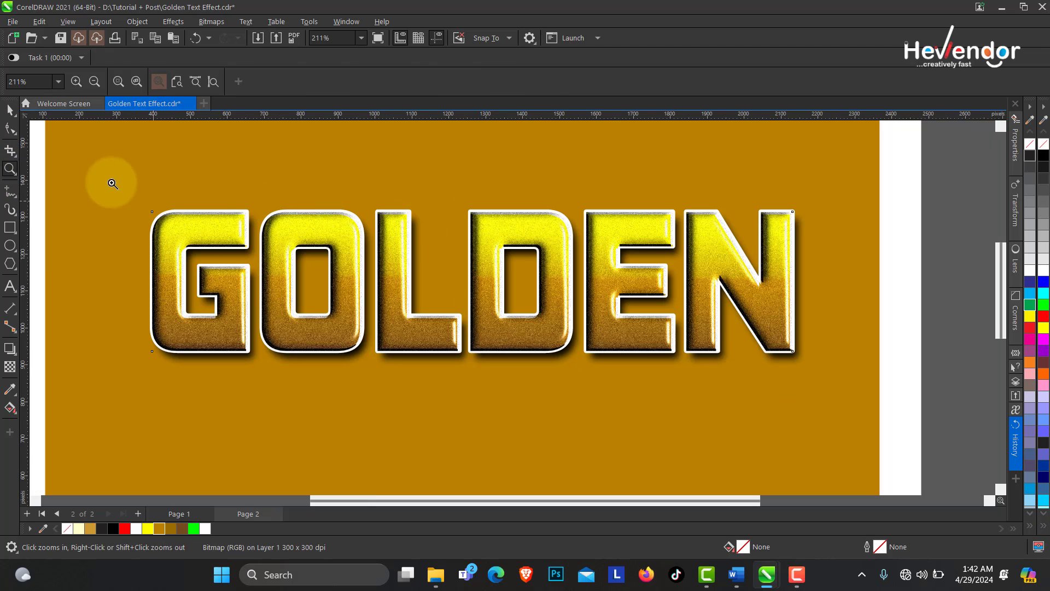
drag(111, 183, 804, 372)
drag(351, 181, 809, 458)
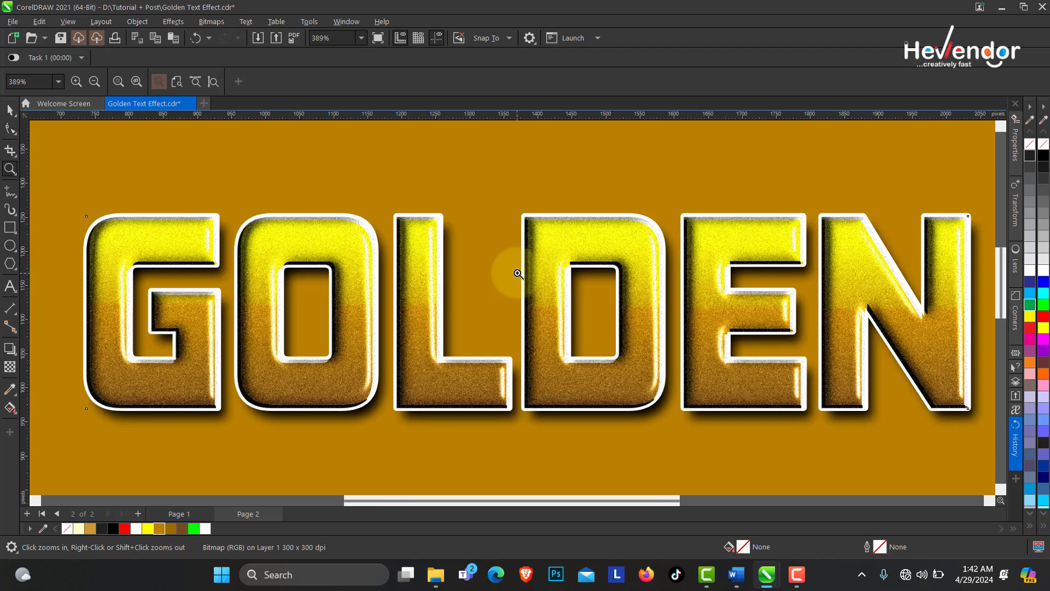
right_click(516, 270)
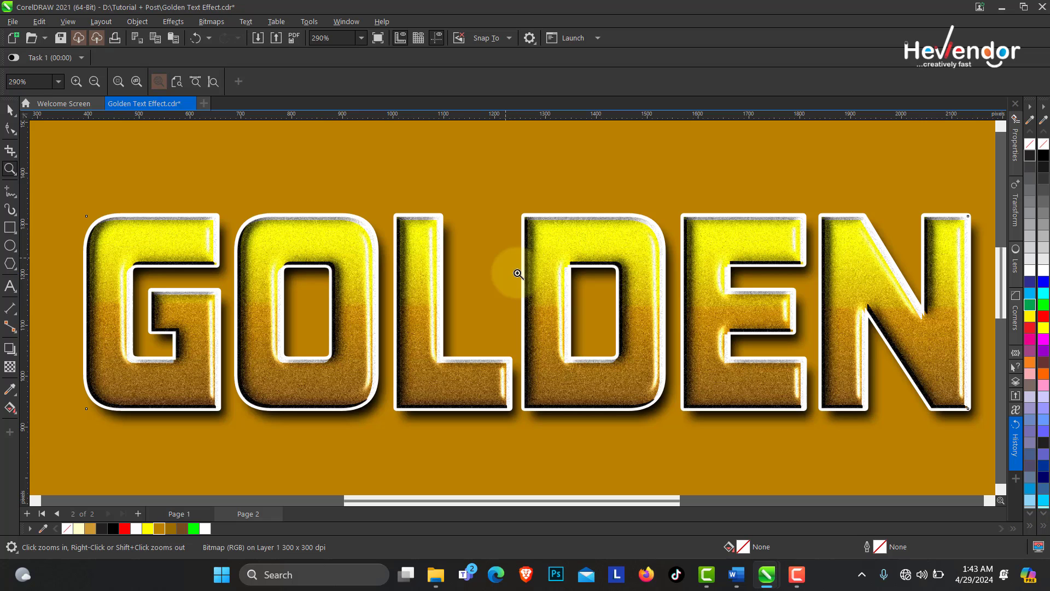
right_click(609, 305)
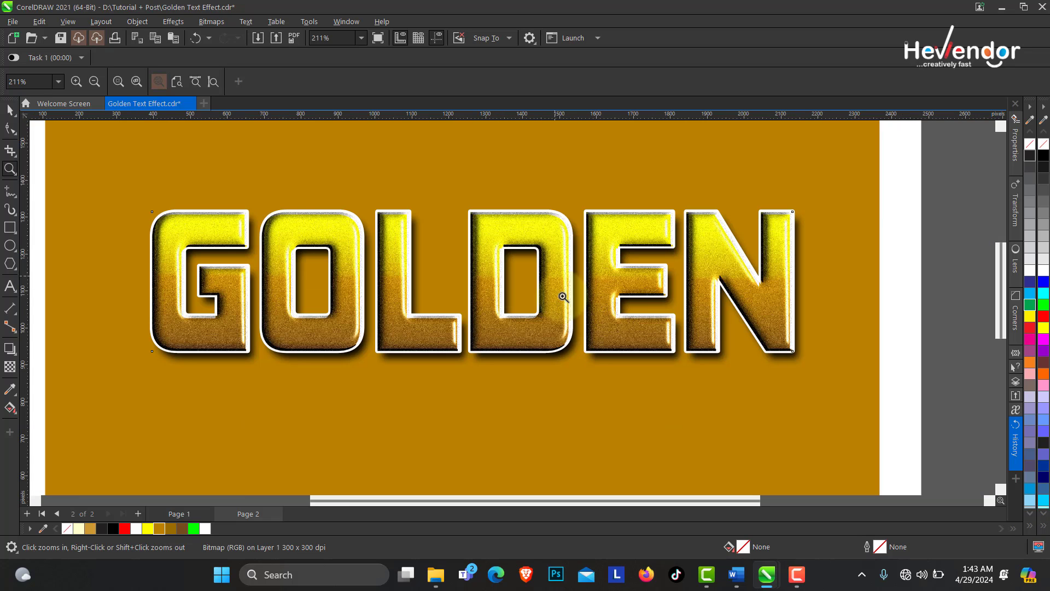
drag(141, 182, 839, 393)
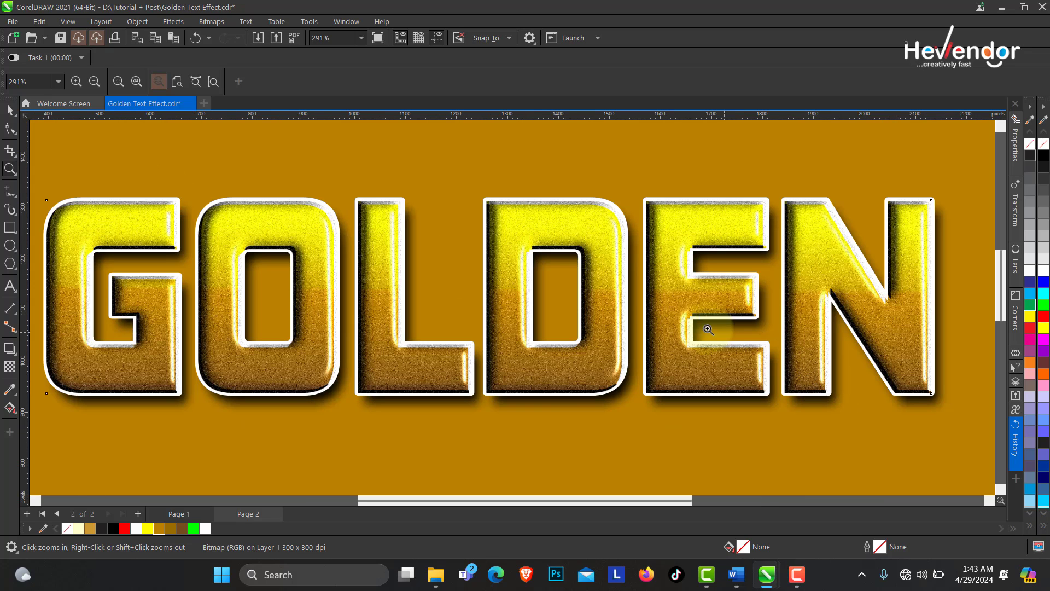
right_click(577, 266)
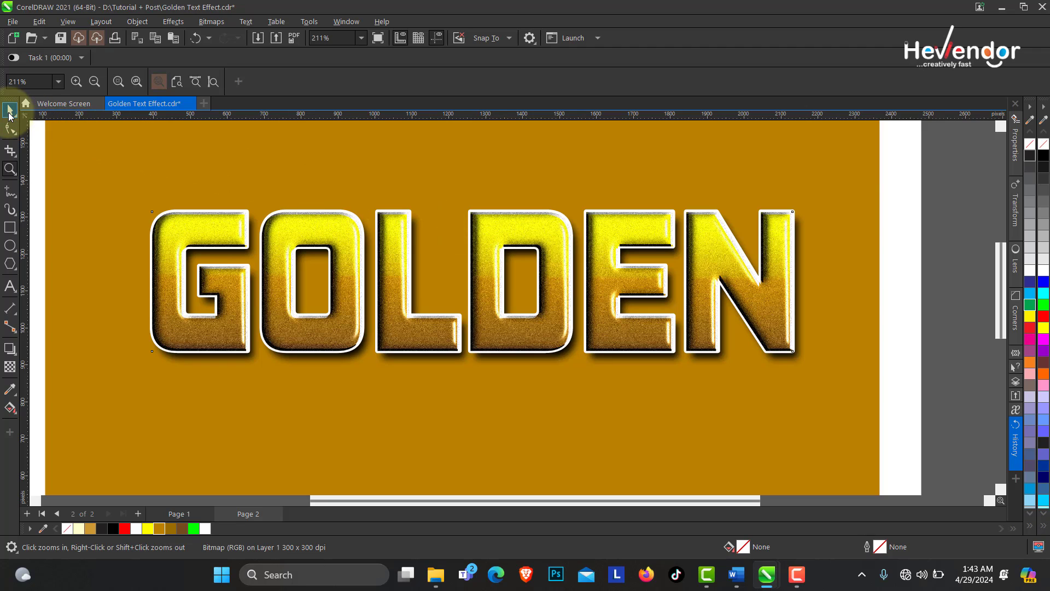
Step: Select the background rectangle and, after trying several swatches, fill it dark gold #9A6B00
click(8, 111)
click(188, 157)
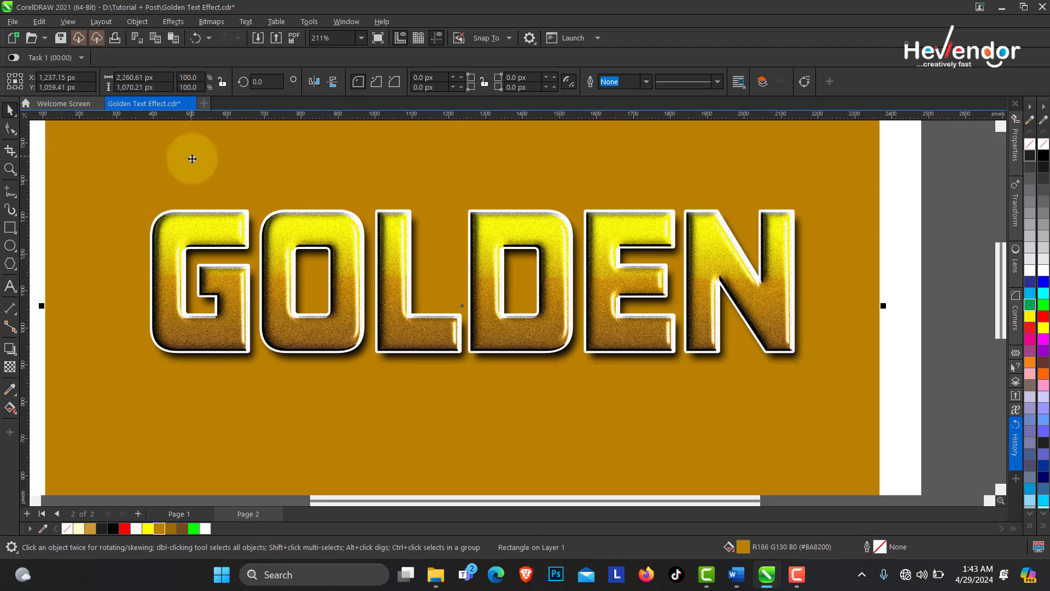
click(170, 529)
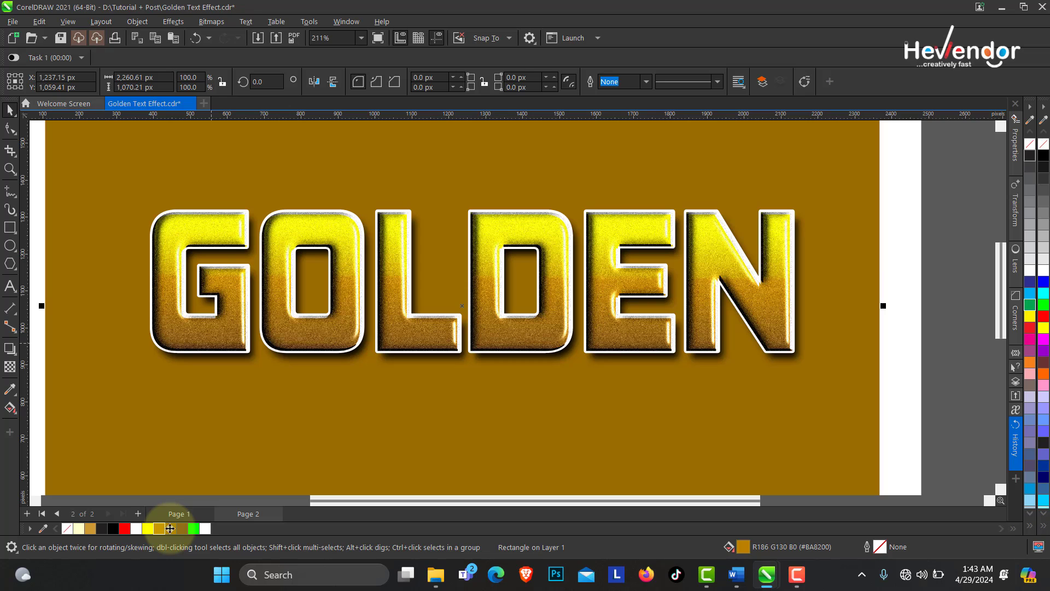
click(159, 530)
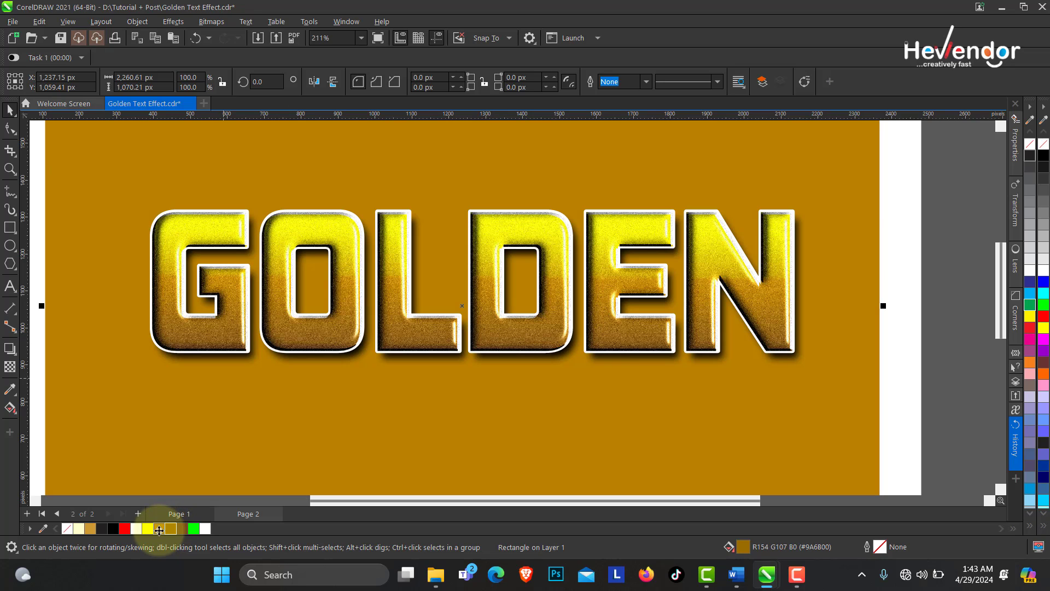
click(181, 529)
click(179, 529)
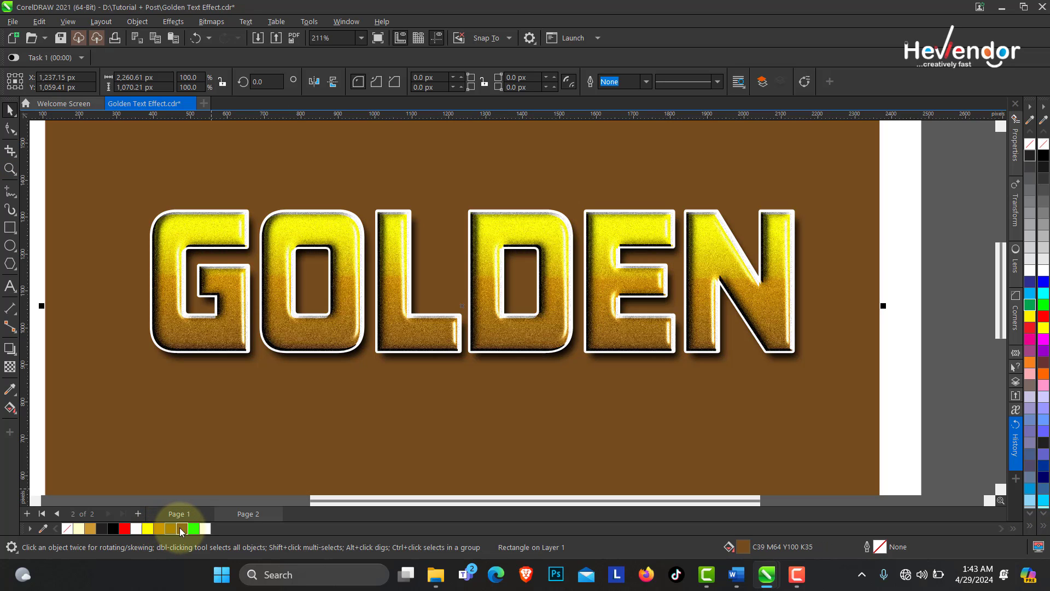
click(171, 529)
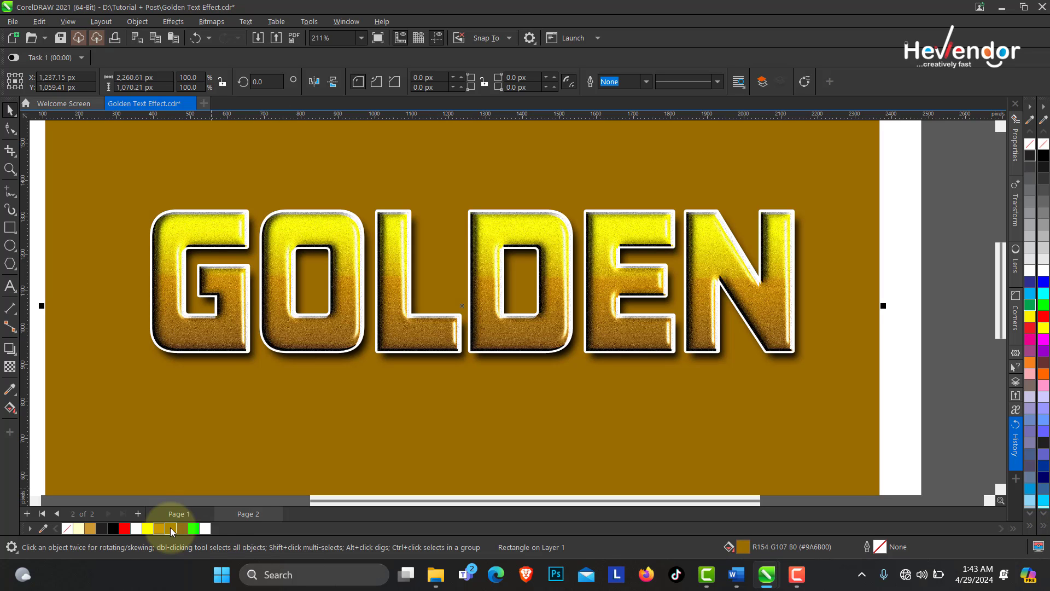